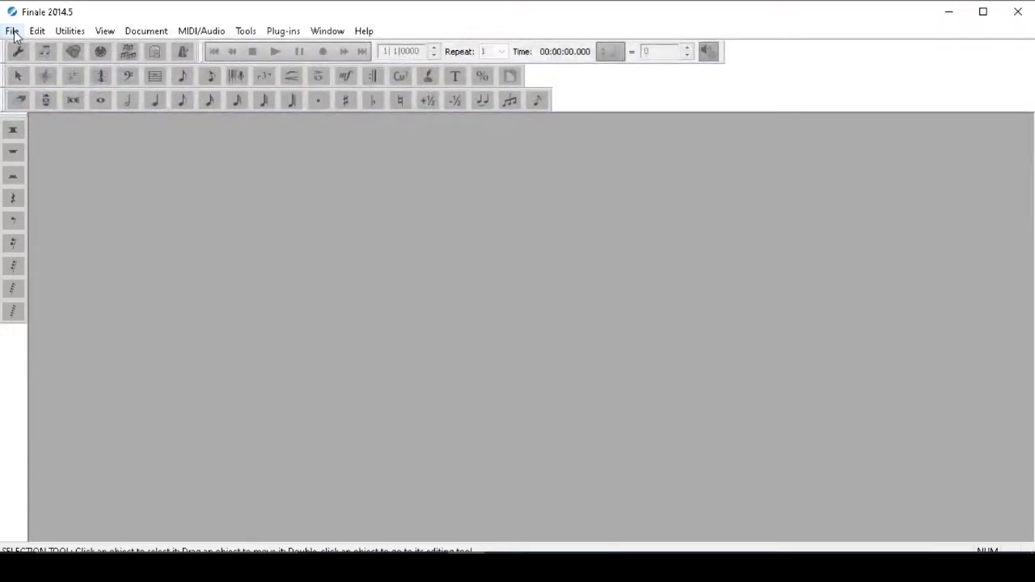
Start a new document with the Setup Wizard, using Create New Ensemble on Letter-size portrait pages
{"action": "left_click", "coordinate": [13, 32]}
{"action": "mouse_move", "coordinate": [47, 70]}
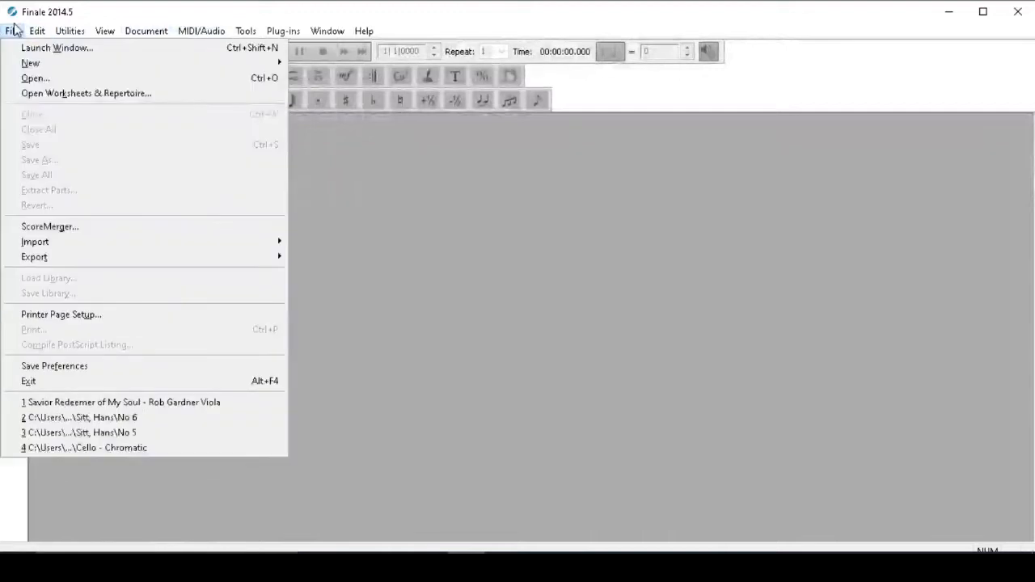
{"action": "mouse_move", "coordinate": [81, 65]}
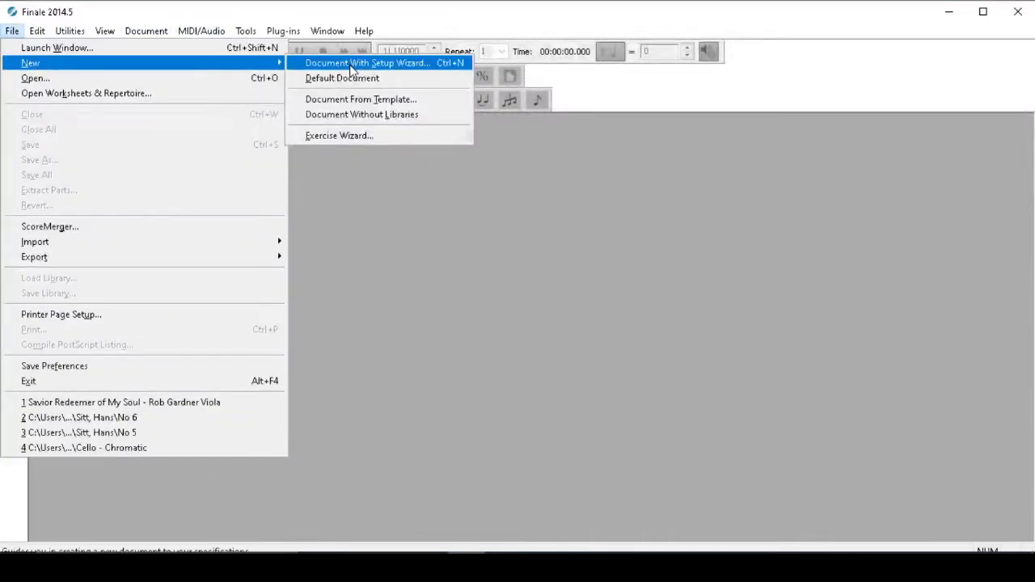
{"action": "left_click", "coordinate": [351, 65]}
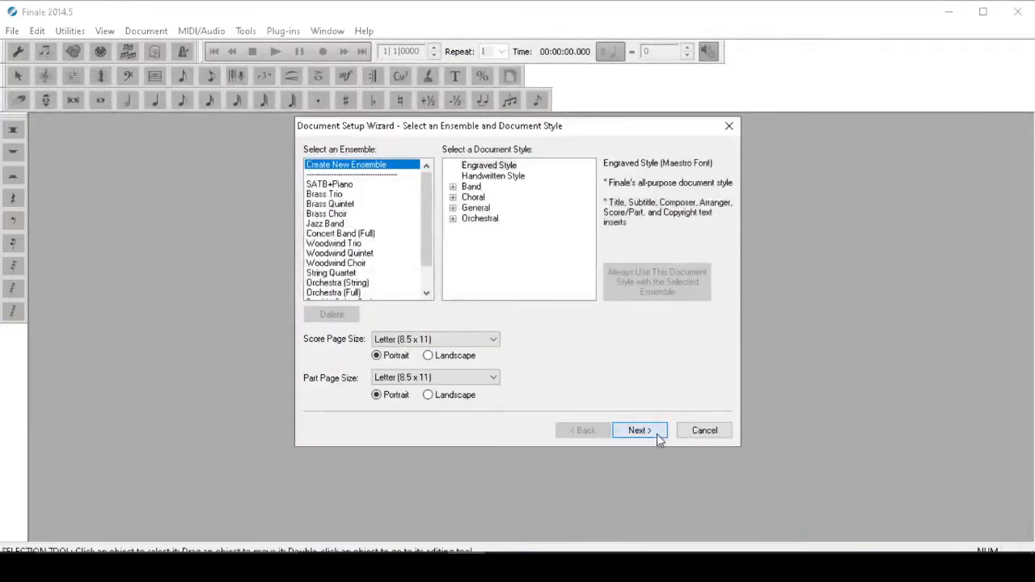
{"action": "left_click", "coordinate": [639, 430]}
Add the string instruments Violin, Viola, Cello and Double Bass to the new score
{"action": "left_click", "coordinate": [332, 220]}
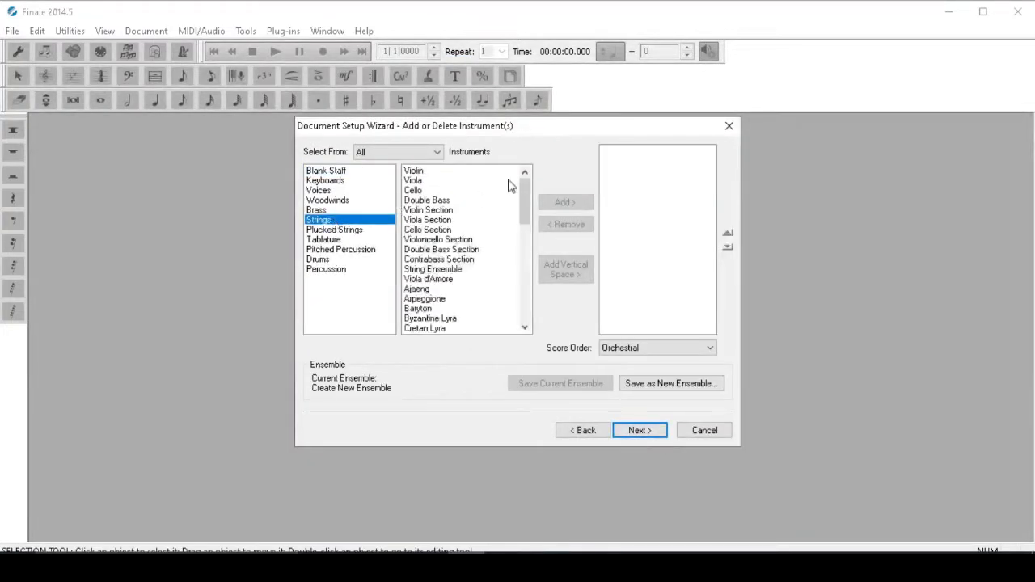
{"action": "double_click", "coordinate": [414, 171]}
{"action": "left_click", "coordinate": [419, 181]}
{"action": "double_click", "coordinate": [419, 181]}
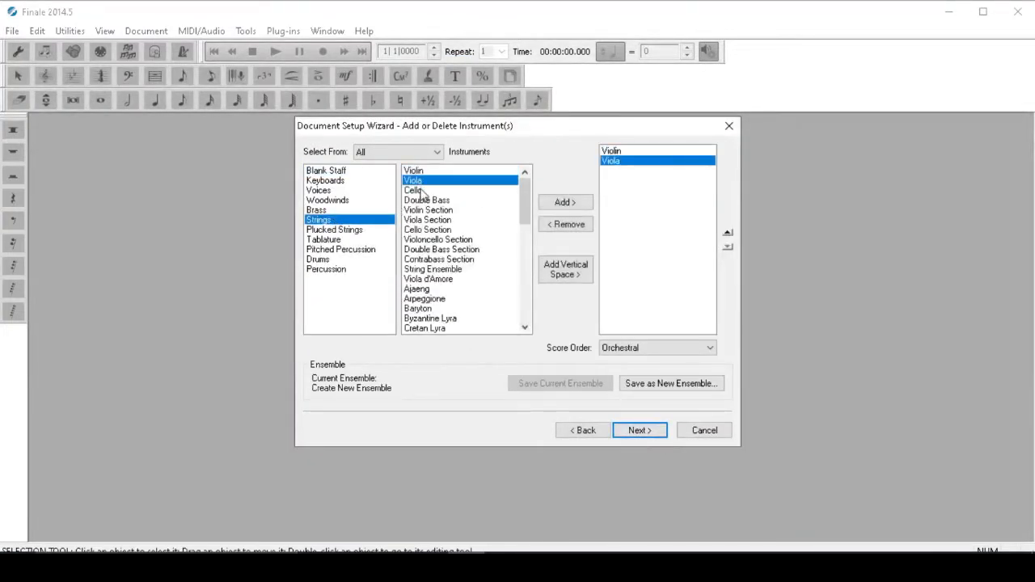
{"action": "double_click", "coordinate": [415, 191]}
{"action": "double_click", "coordinate": [426, 201]}
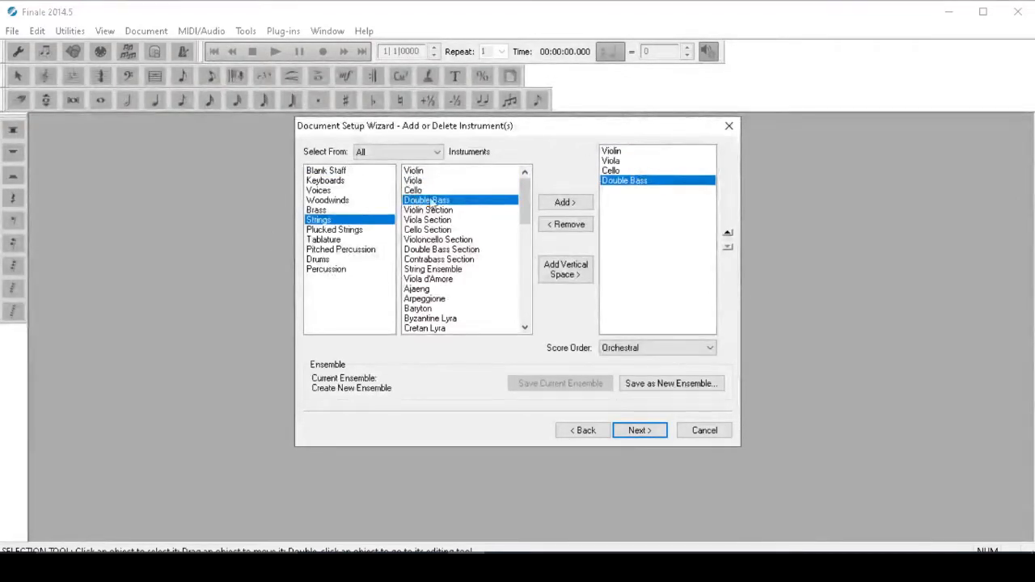
Create the score with blank title information, 4/4 time, C Major and 31 measures
{"action": "left_click", "coordinate": [638, 432]}
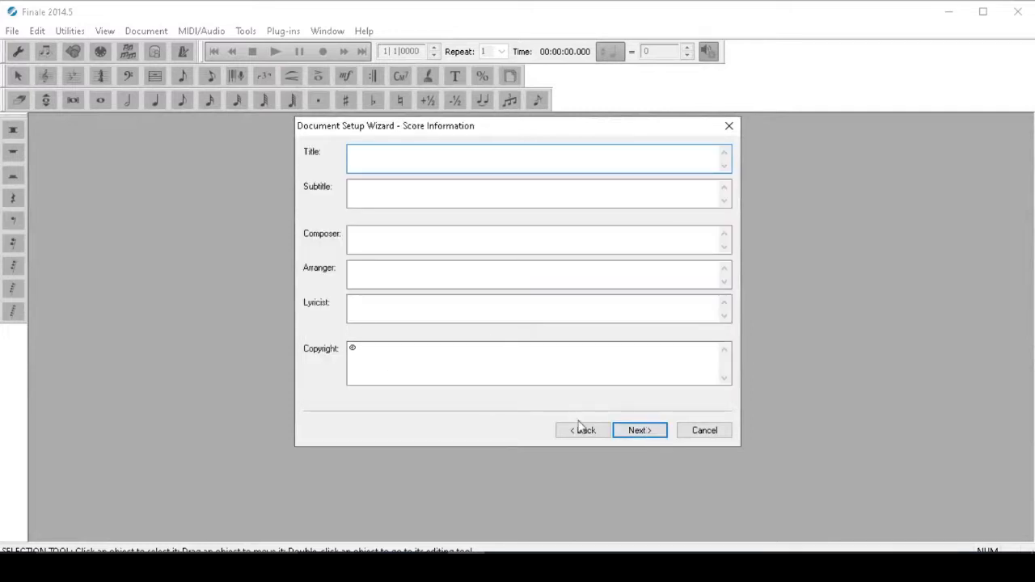
{"action": "left_click", "coordinate": [642, 431]}
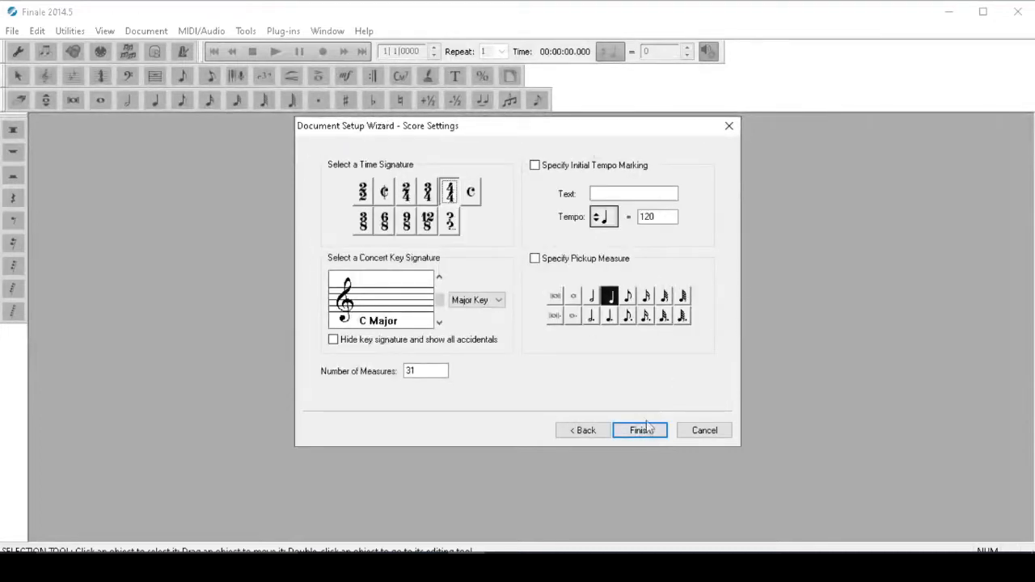
{"action": "left_click", "coordinate": [642, 430]}
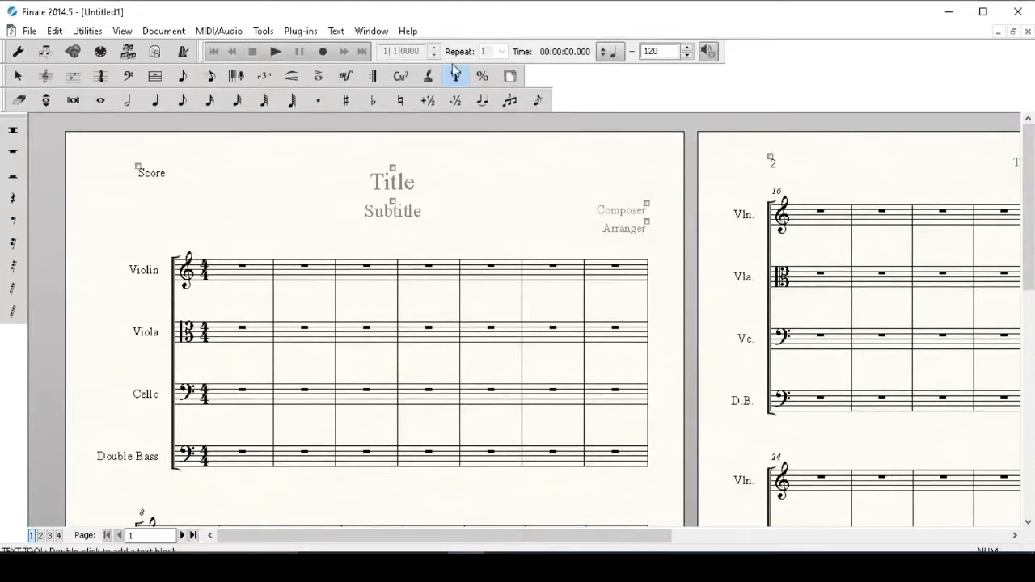
Delete all text blocks from both score pages, including title, subtitle, composer, arranger and page number
{"action": "key", "text": "Escape"}
{"action": "scroll", "coordinate": [340, 242], "scroll_direction": "down", "scroll_amount": 3}
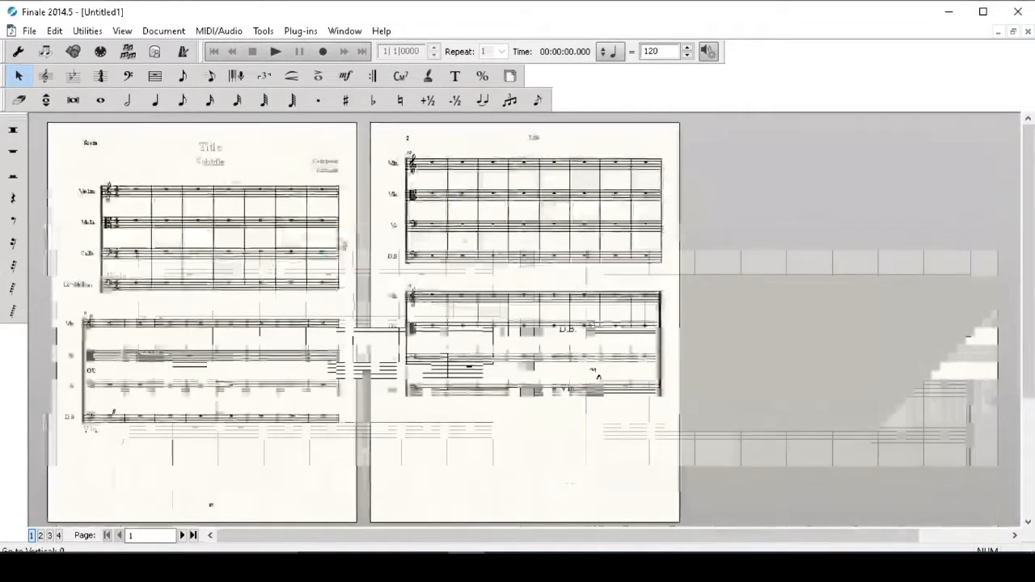
{"action": "left_click", "coordinate": [456, 76]}
{"action": "left_click_drag", "start_coordinate": [65, 126], "coordinate": [610, 527]}
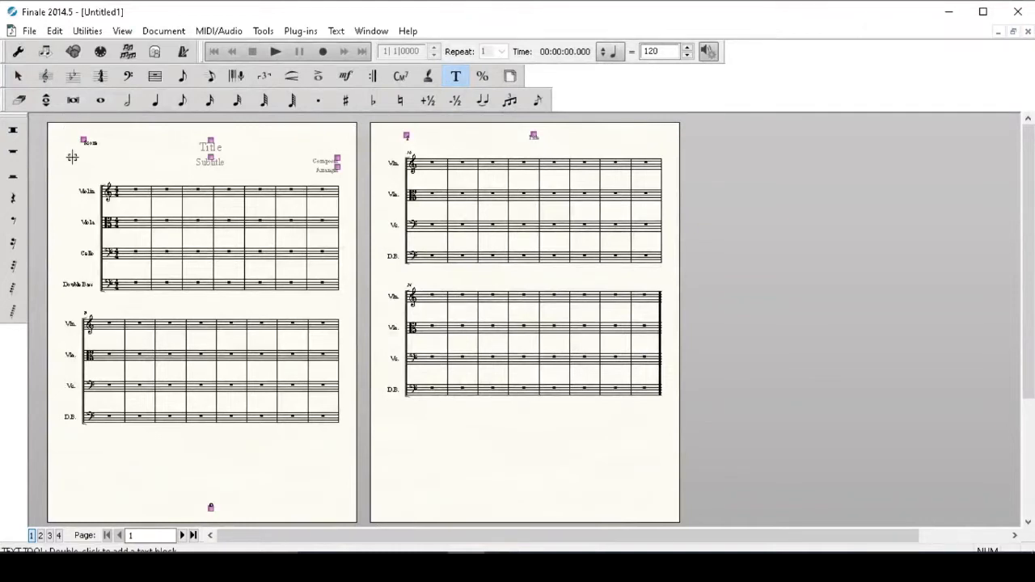
{"action": "key", "text": "Delete"}
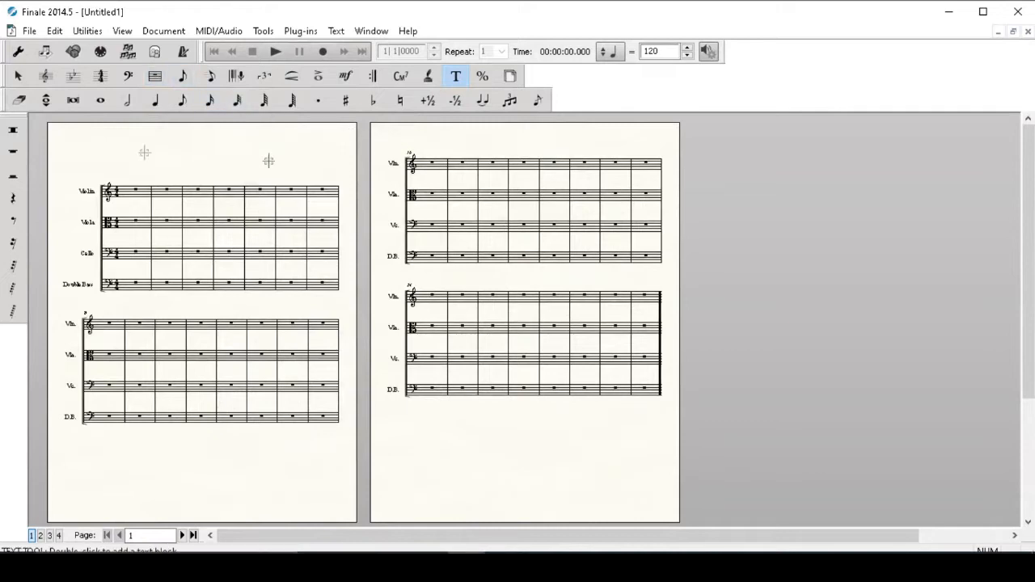
Clear the score's measure number regions so that no measure numbers are shown
{"action": "left_click", "coordinate": [157, 75]}
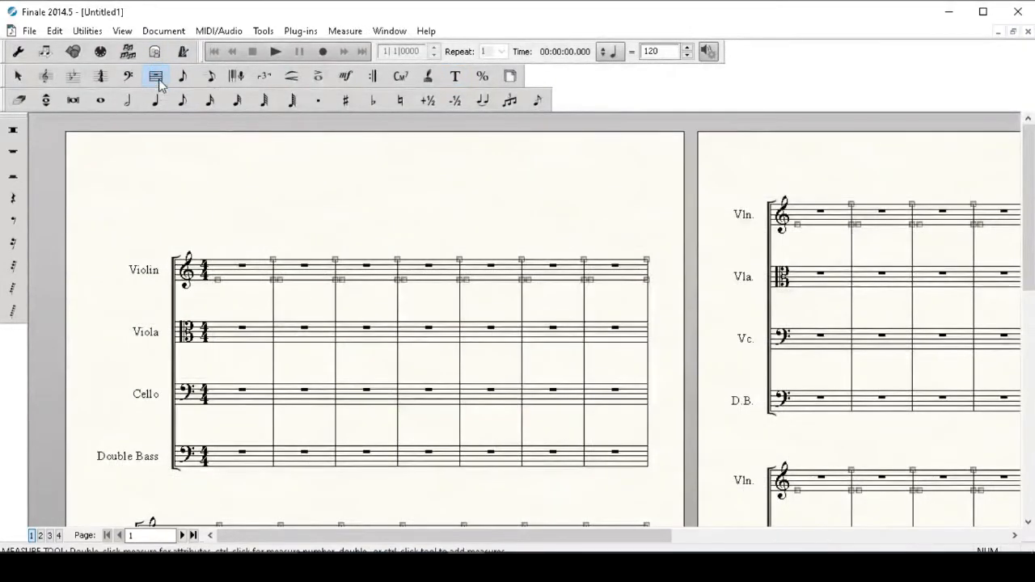
{"action": "left_click", "coordinate": [359, 35]}
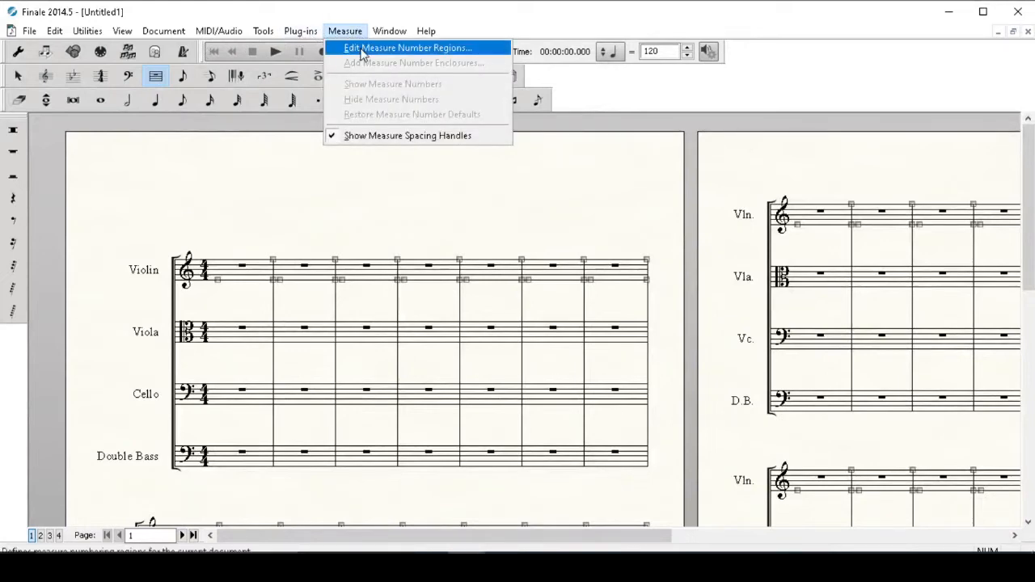
{"action": "left_click", "coordinate": [361, 53]}
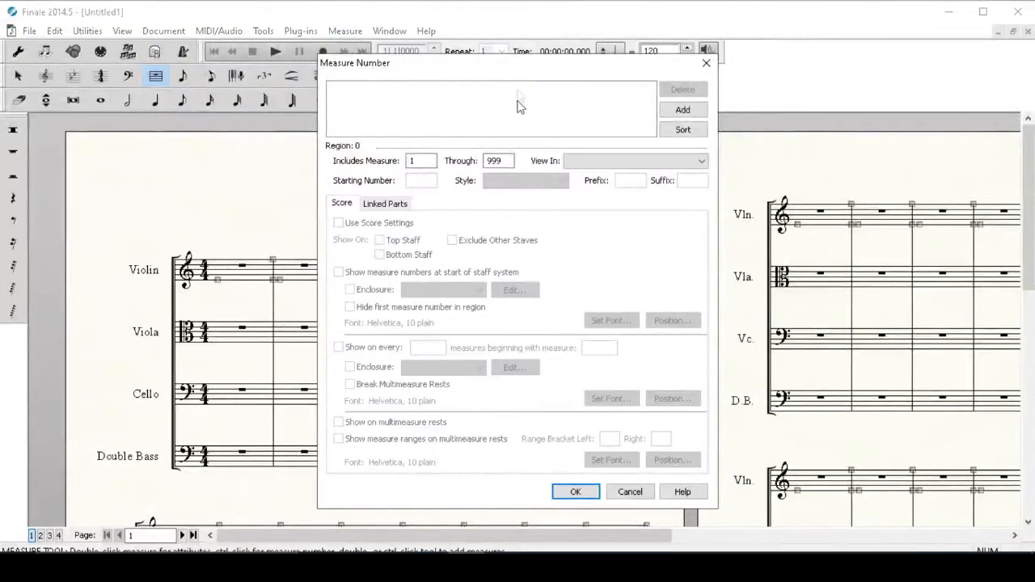
{"action": "left_click", "coordinate": [577, 492]}
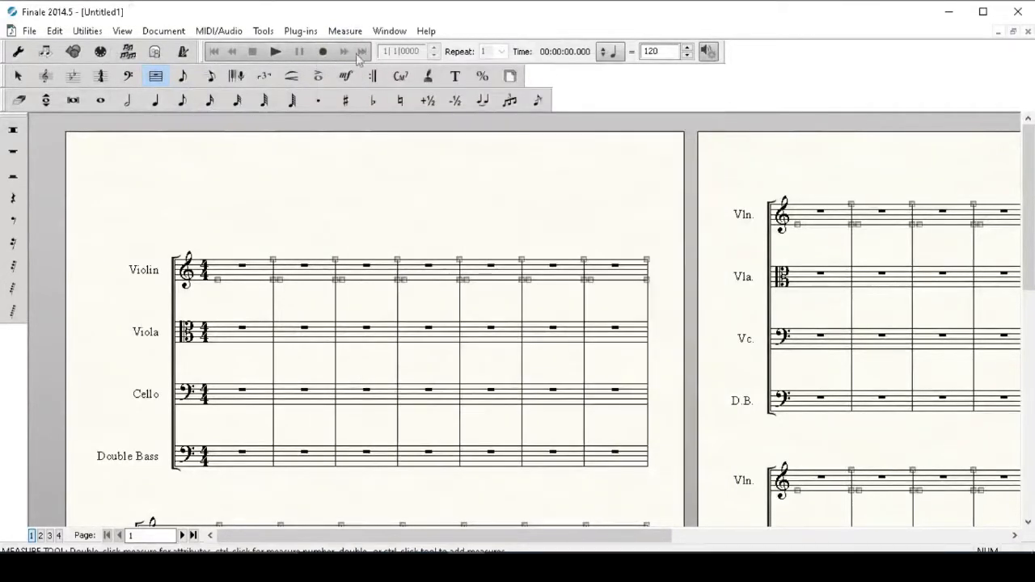
{"action": "key", "text": "Escape"}
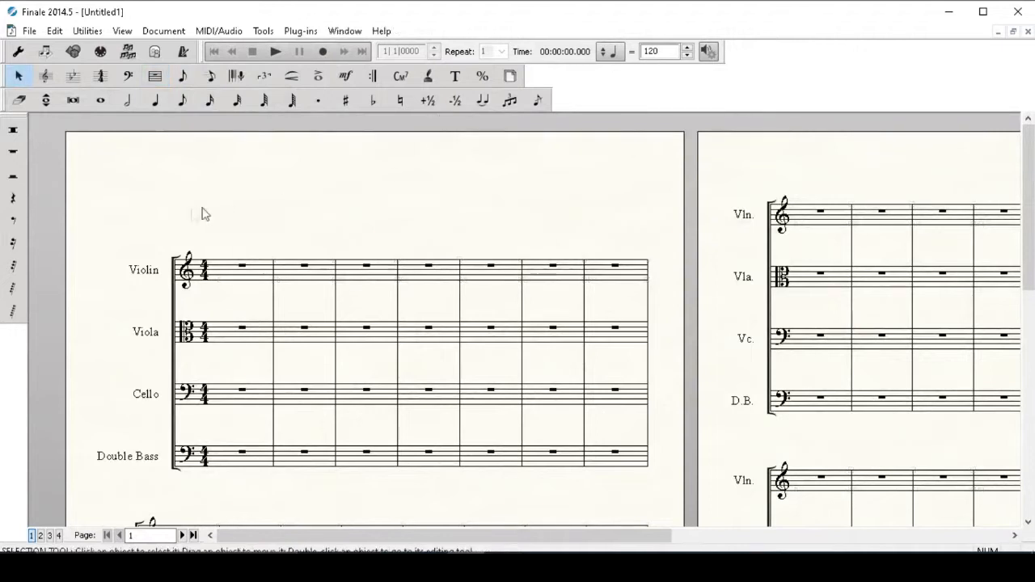
Enter the whole notes D, E, F sharp, G and A in the Violin staff's first five measures
{"action": "left_click", "coordinate": [100, 101]}
{"action": "key", "text": "Down"}
{"action": "key", "text": "Down"}
{"action": "key", "text": "Down"}
{"action": "key", "text": "Down"}
{"action": "key", "text": "Down"}
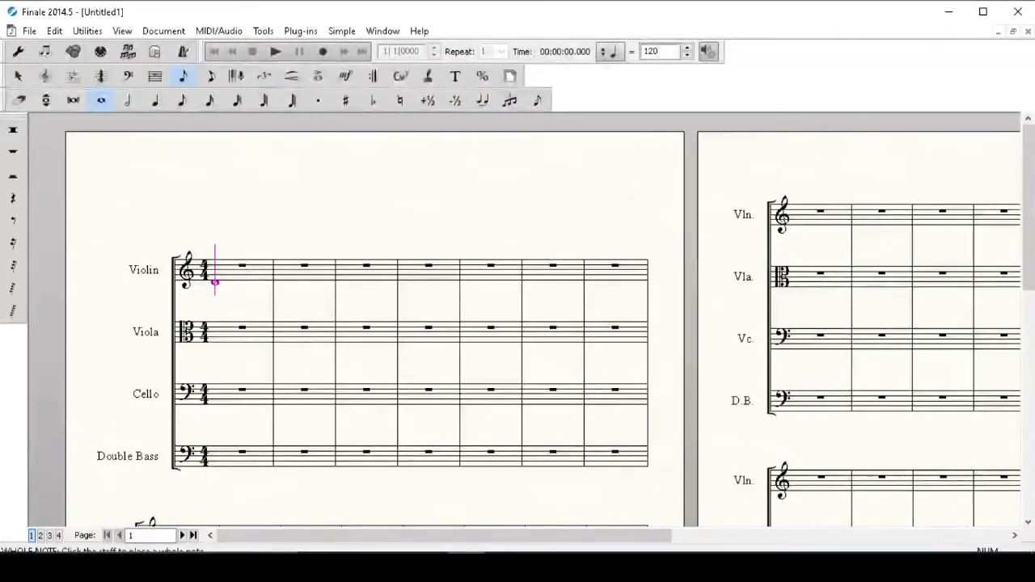
{"action": "key", "text": "d"}
{"action": "key", "text": "e"}
{"action": "key", "text": "f"}
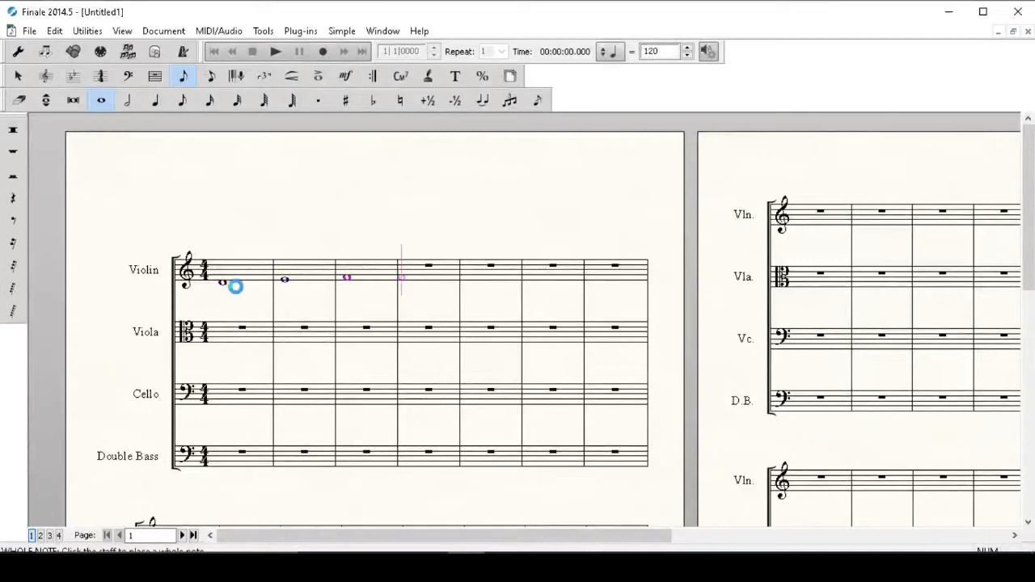
{"action": "key", "text": "plus"}
{"action": "key", "text": "g"}
{"action": "key", "text": "a"}
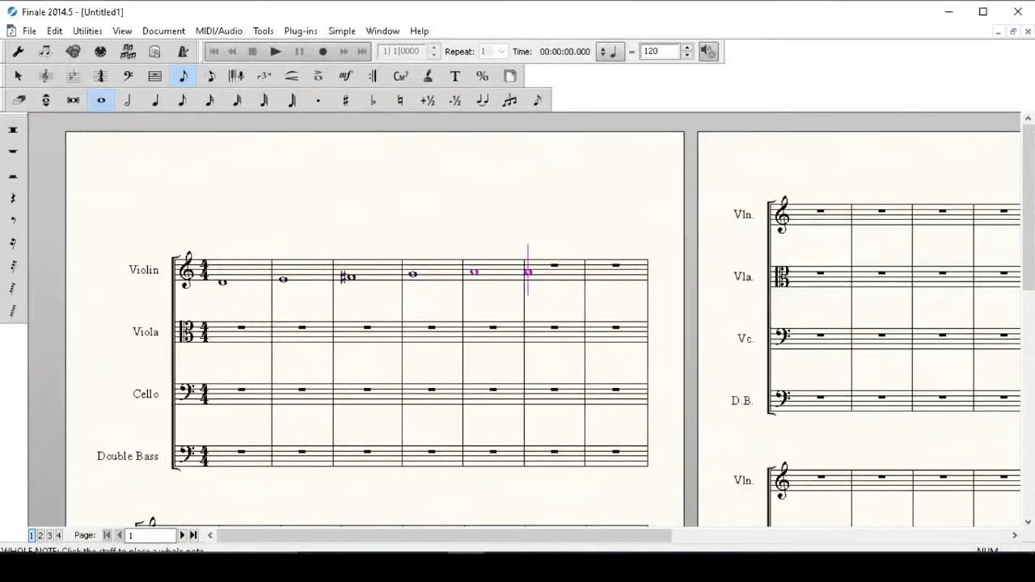
{"action": "key", "text": "Escape"}
{"action": "key", "text": "Escape"}
{"action": "double_click", "coordinate": [543, 268]}
{"action": "key", "text": "shift+End"}
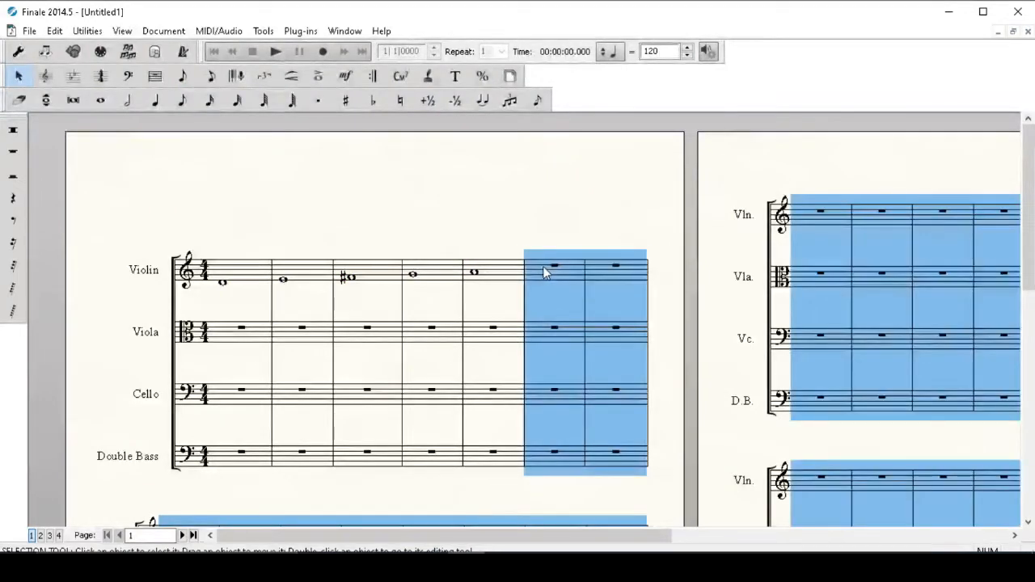
{"action": "left_click", "coordinate": [543, 234]}
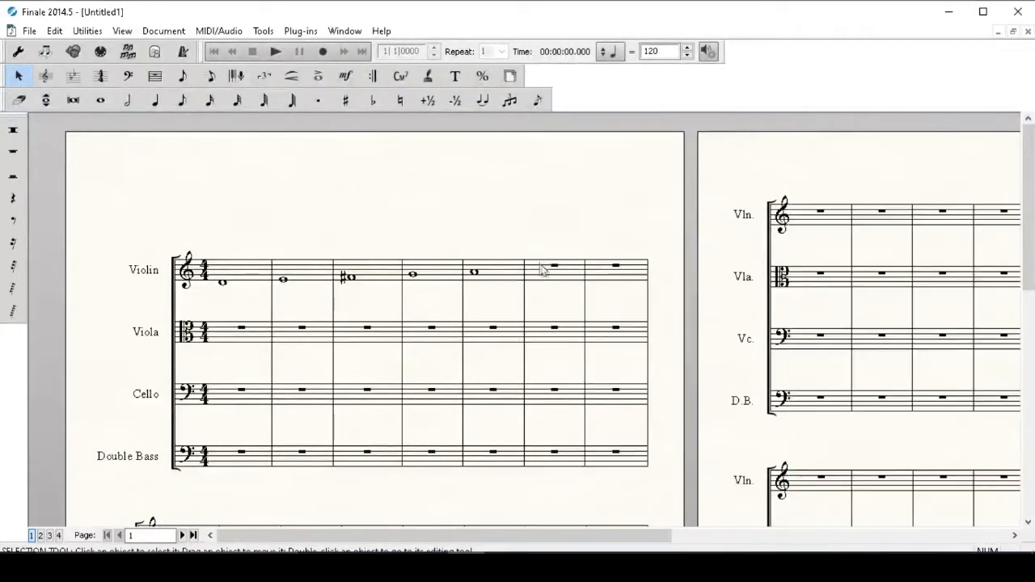
Delete all measures in every staff from the sixth measure through the end of the score
{"action": "double_click", "coordinate": [550, 275]}
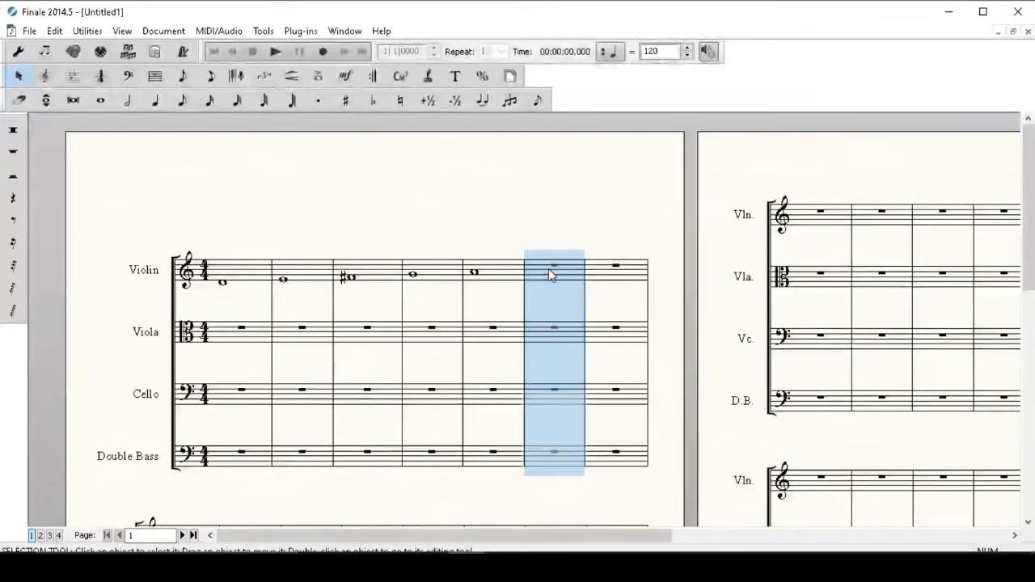
{"action": "key", "text": "shift+End"}
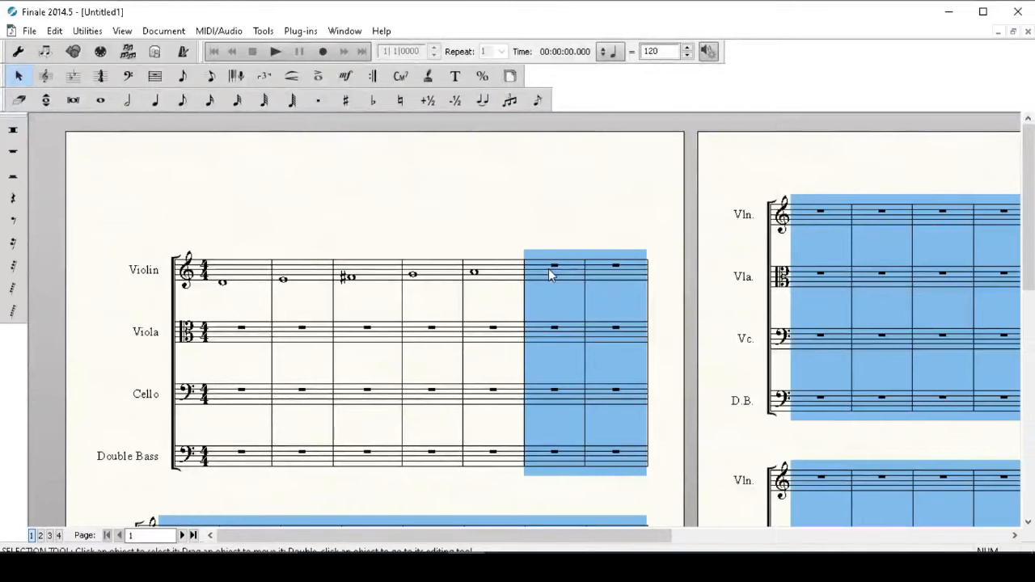
{"action": "key", "text": "Delete"}
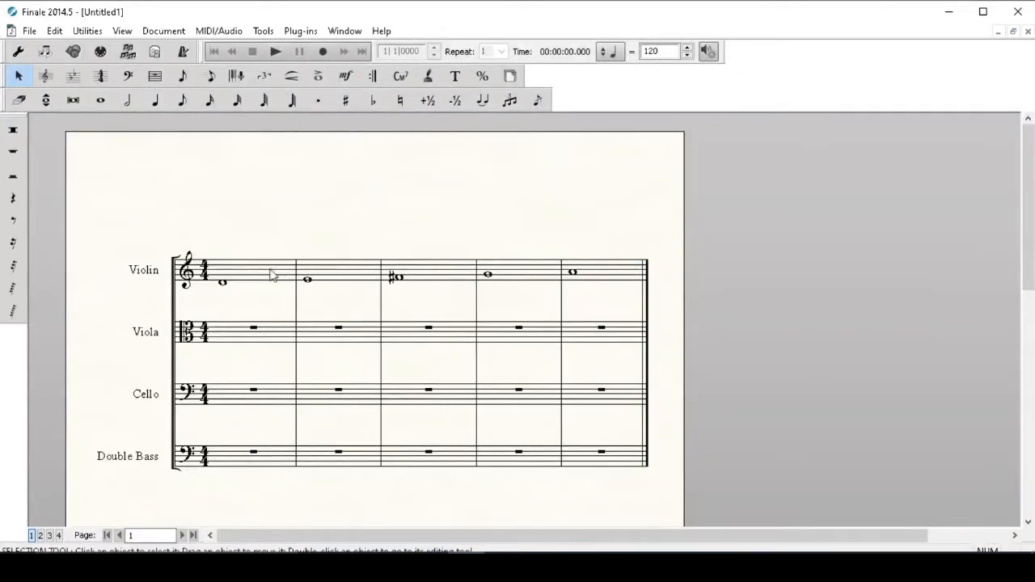
Copy the five Violin measures onto the Viola staff with Use Filter turned off
{"action": "left_click", "coordinate": [271, 275]}
{"action": "key", "text": "shift+Right"}
{"action": "key", "text": "shift+Right"}
{"action": "key", "text": "shift+Right"}
{"action": "key", "text": "shift+Right"}
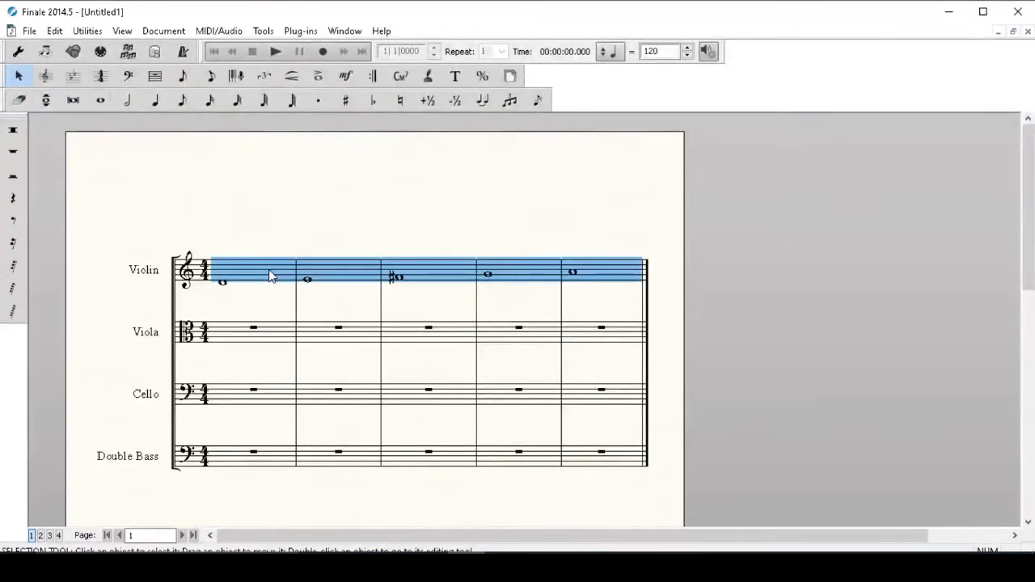
{"action": "left_click", "coordinate": [242, 335]}
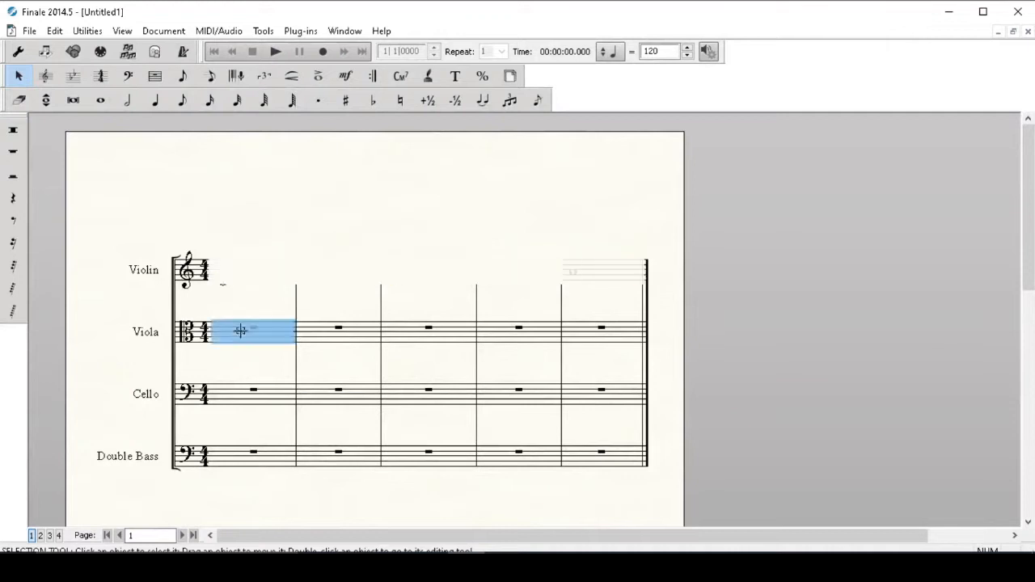
{"action": "key", "text": "shift+End"}
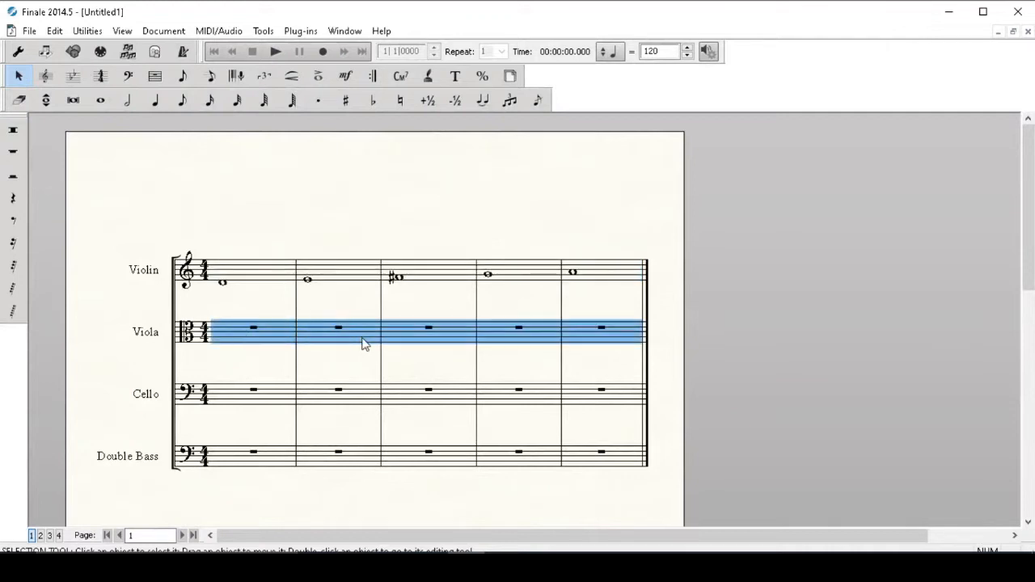
{"action": "right_click", "coordinate": [254, 332]}
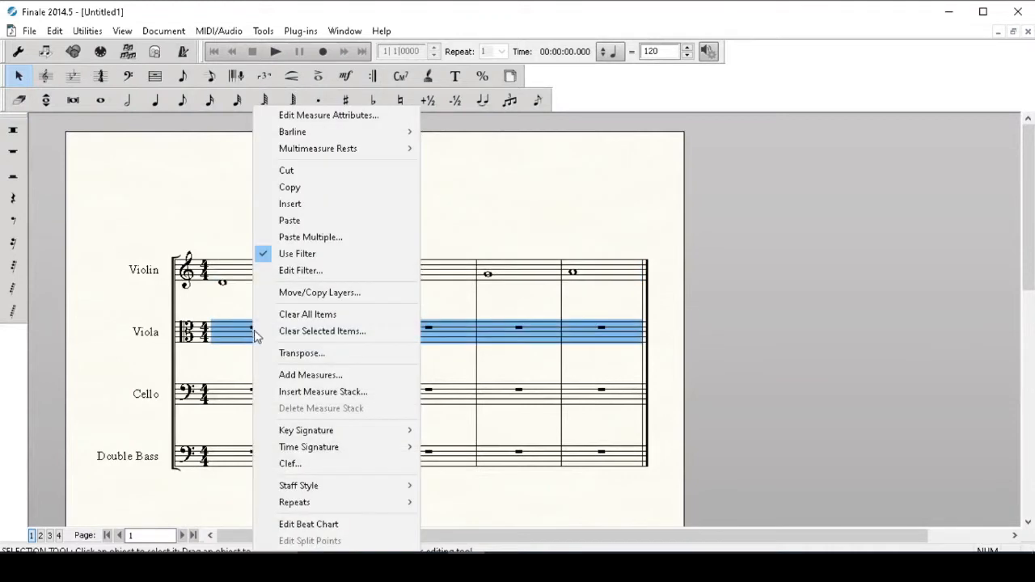
{"action": "left_click", "coordinate": [307, 257]}
{"action": "key", "text": "ctrl+v"}
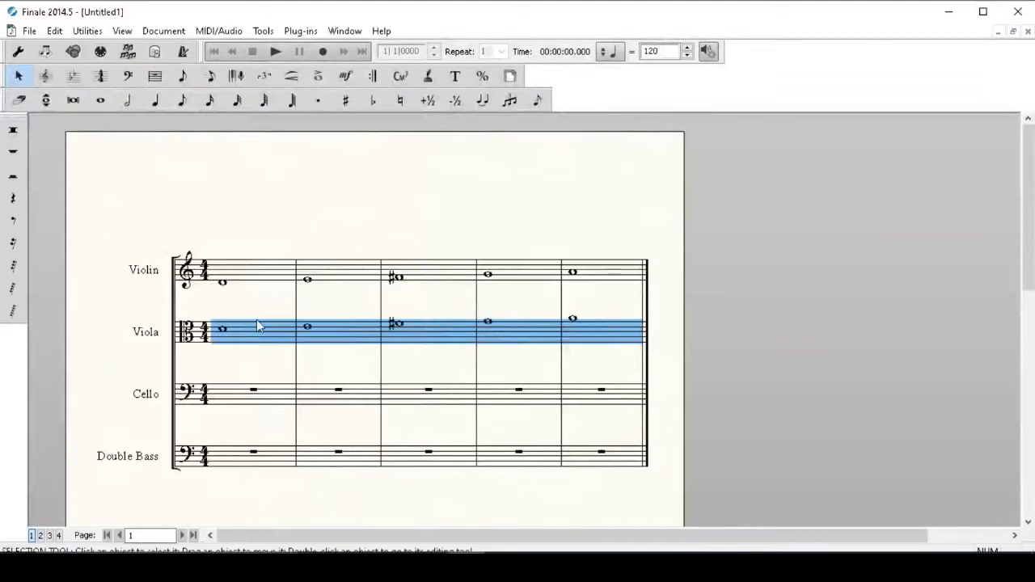
Paste the five-note line onto the Cello and Double Bass staves, lowered to start on the middle-line D
{"action": "left_click", "coordinate": [250, 395]}
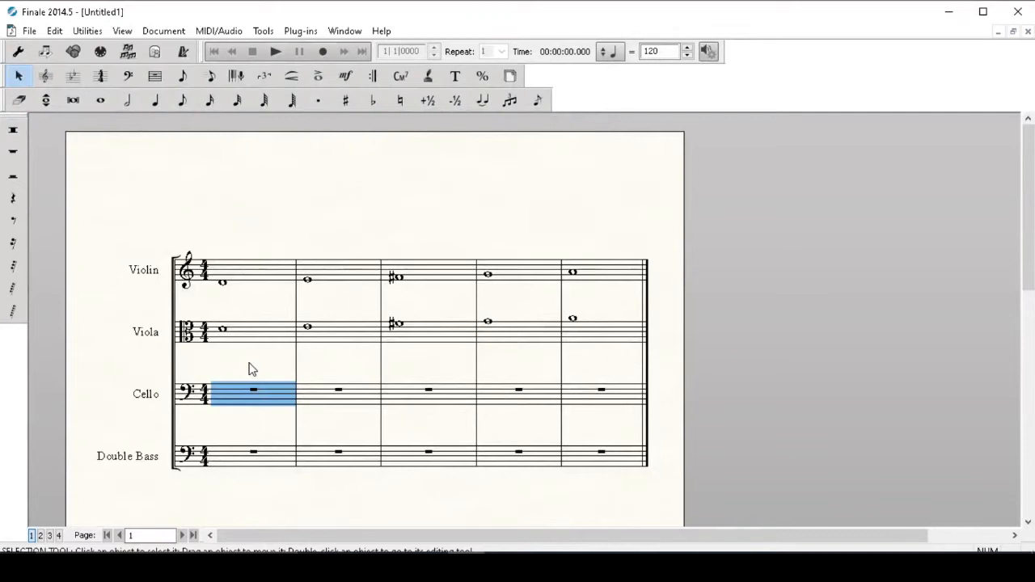
{"action": "key", "text": "ctrl+v"}
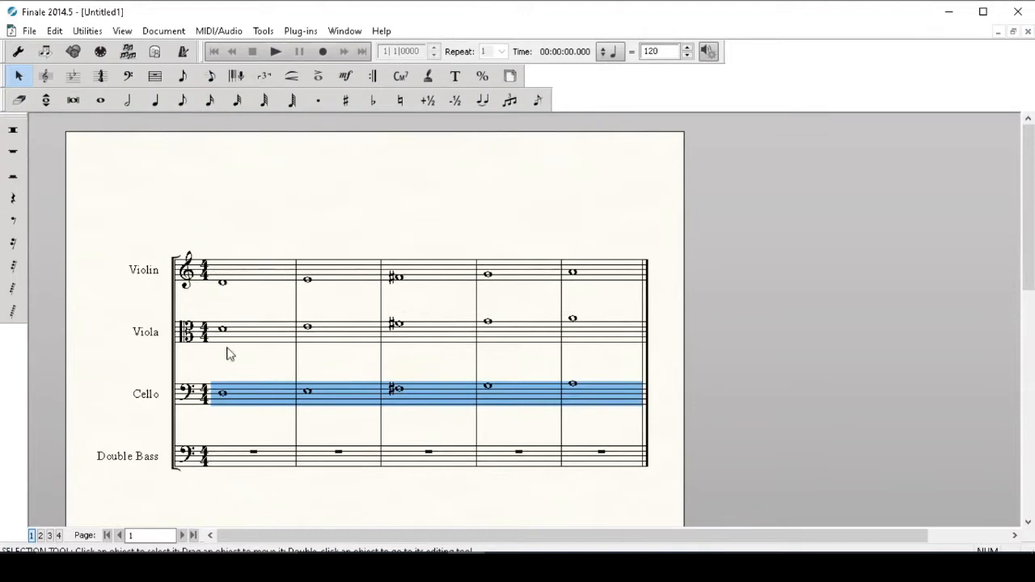
{"action": "left_click", "coordinate": [254, 456]}
{"action": "key", "text": "ctrl+v"}
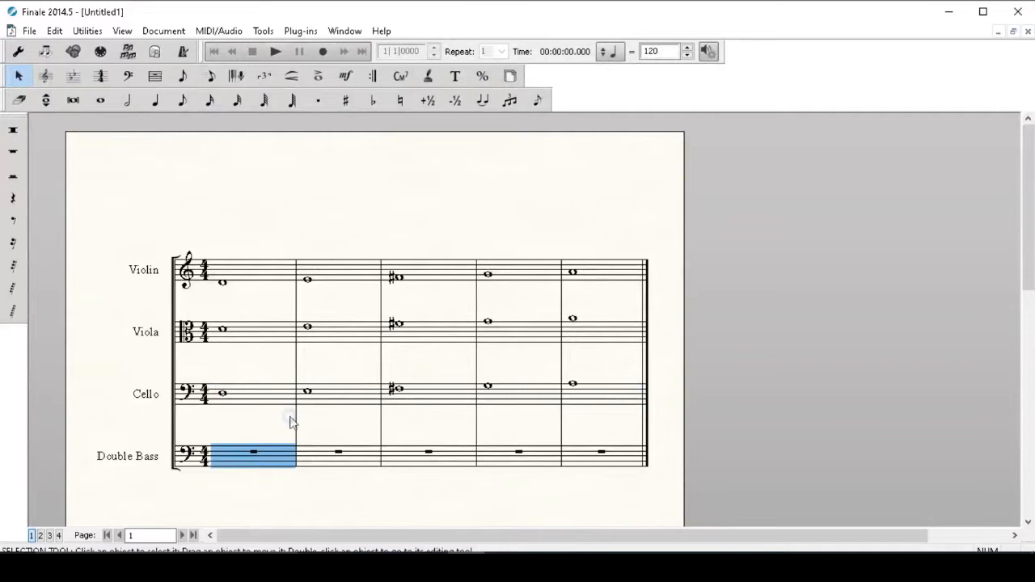
{"action": "left_click", "coordinate": [146, 305]}
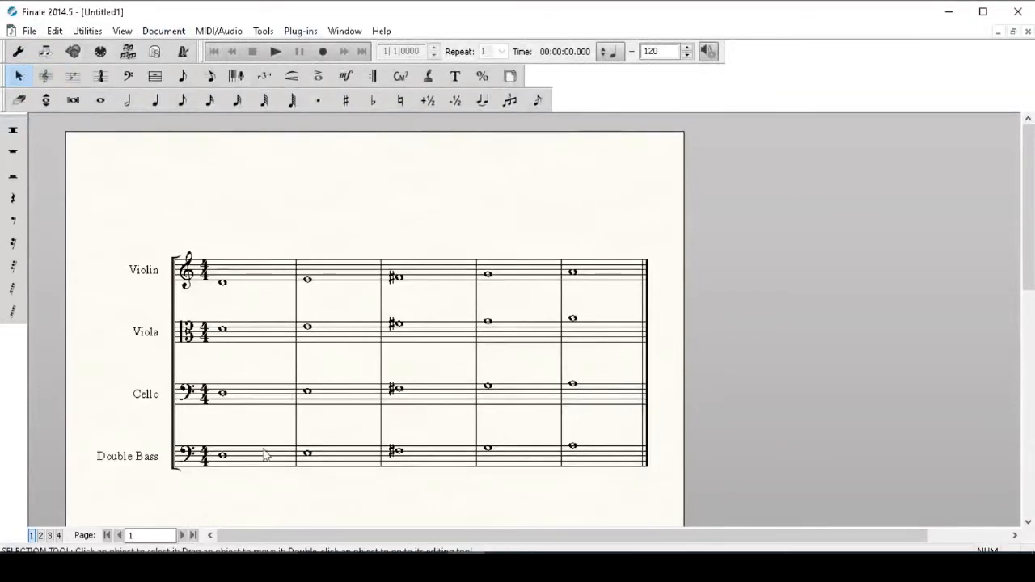
{"action": "left_click", "coordinate": [163, 31]}
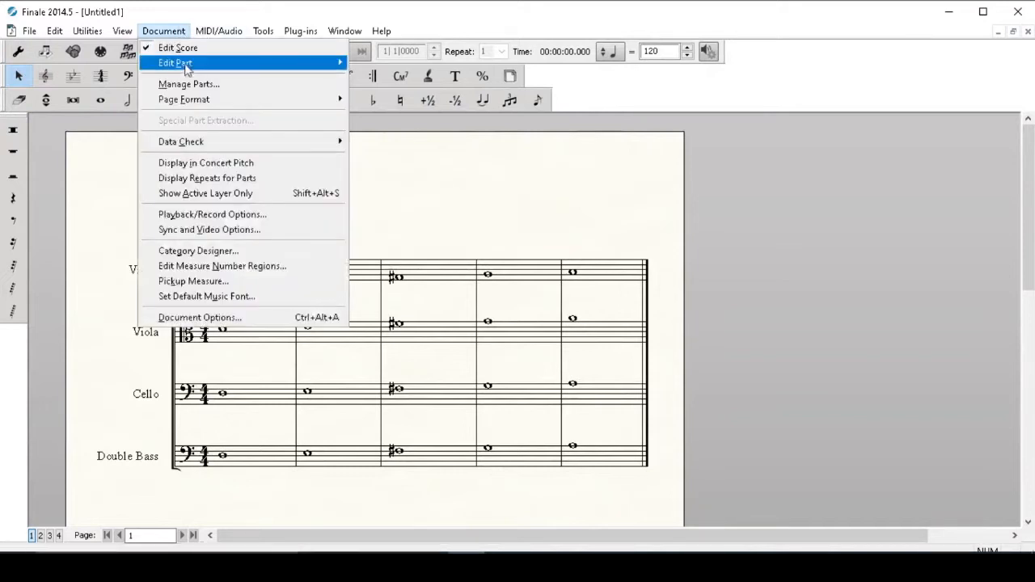
{"action": "mouse_move", "coordinate": [187, 71]}
{"action": "left_click", "coordinate": [312, 365]}
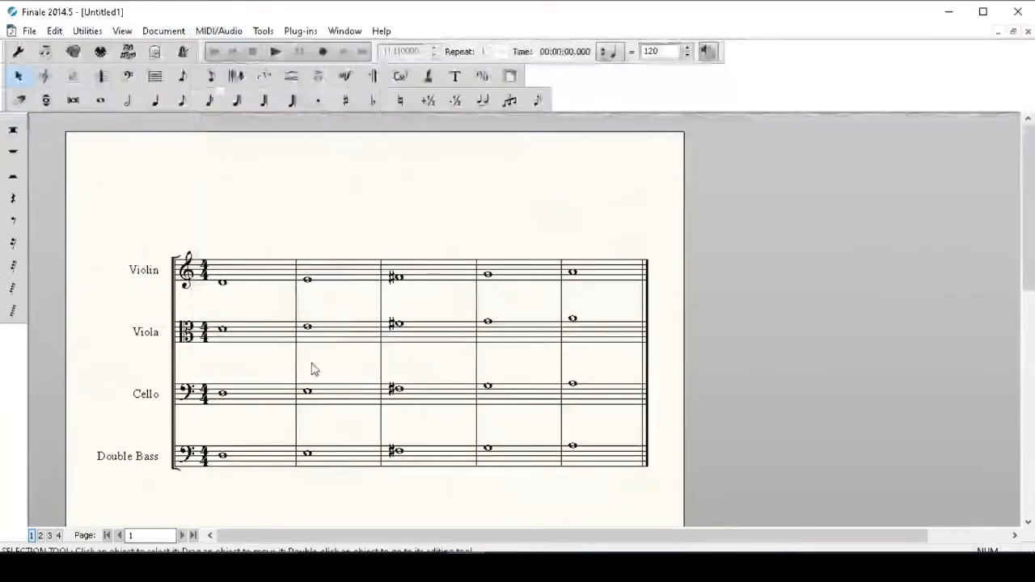
Open the linked Violin part for editing instead of the full score
{"action": "left_click", "coordinate": [170, 32]}
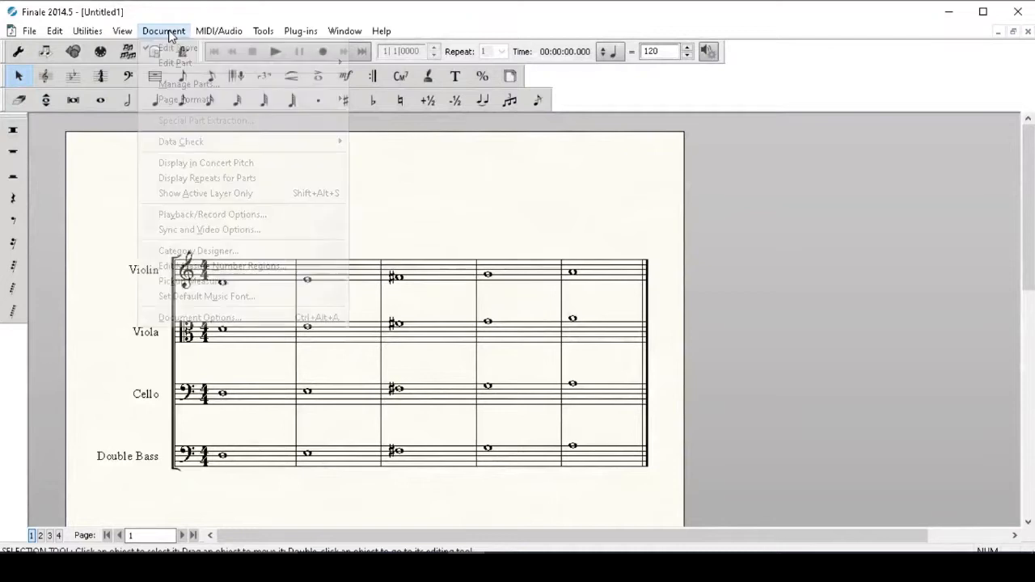
{"action": "mouse_move", "coordinate": [178, 70]}
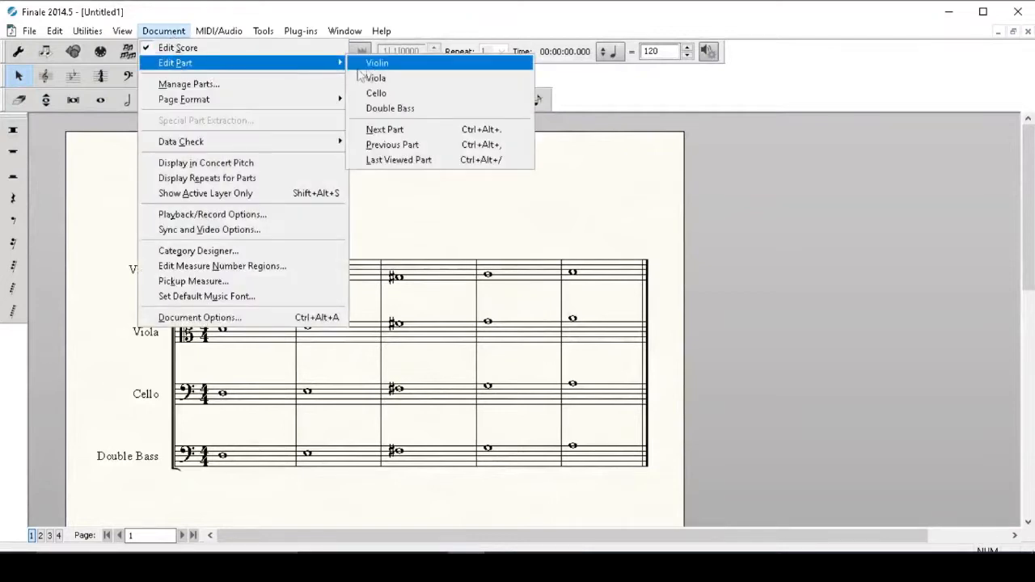
{"action": "left_click", "coordinate": [407, 65]}
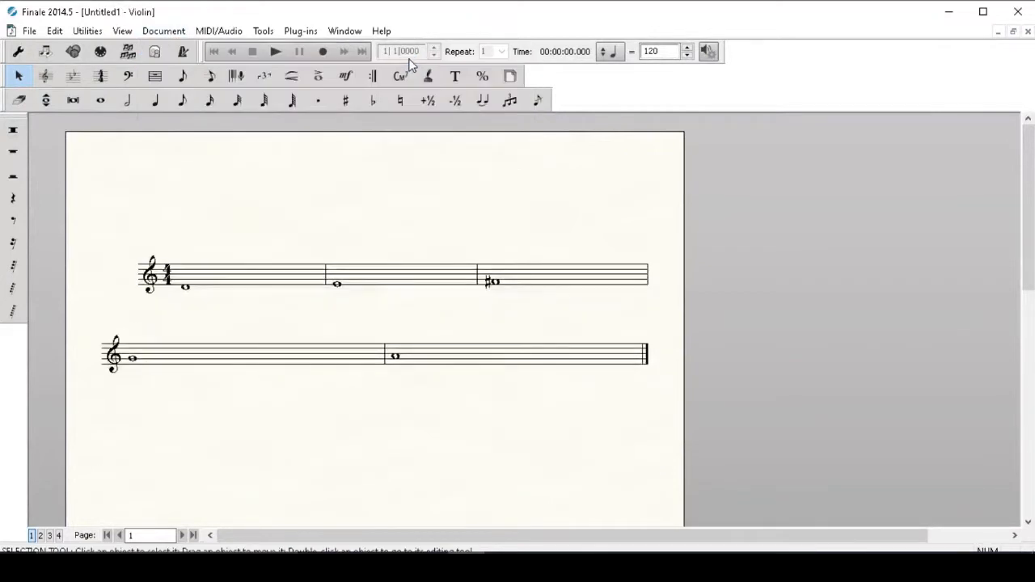
Set the time signature of the Violin part's first measure to Always Hide in its measure attributes
{"action": "left_click", "coordinate": [18, 76]}
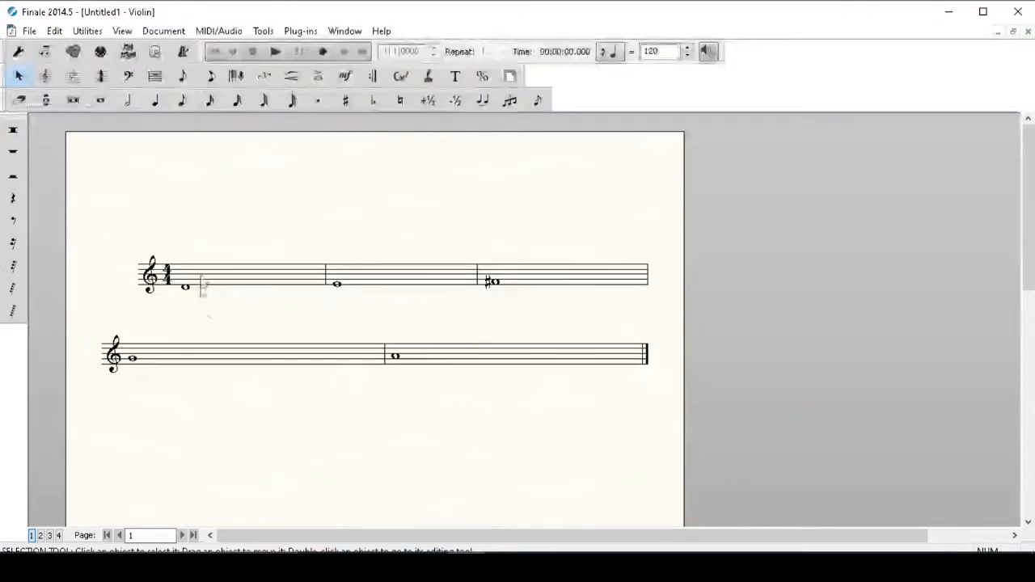
{"action": "left_click", "coordinate": [203, 276]}
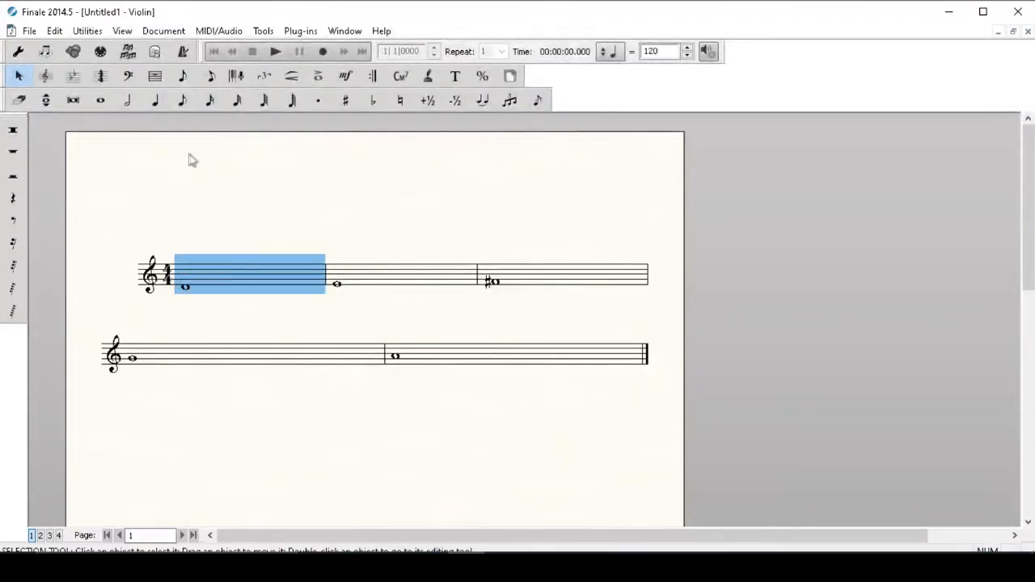
{"action": "right_click", "coordinate": [202, 276]}
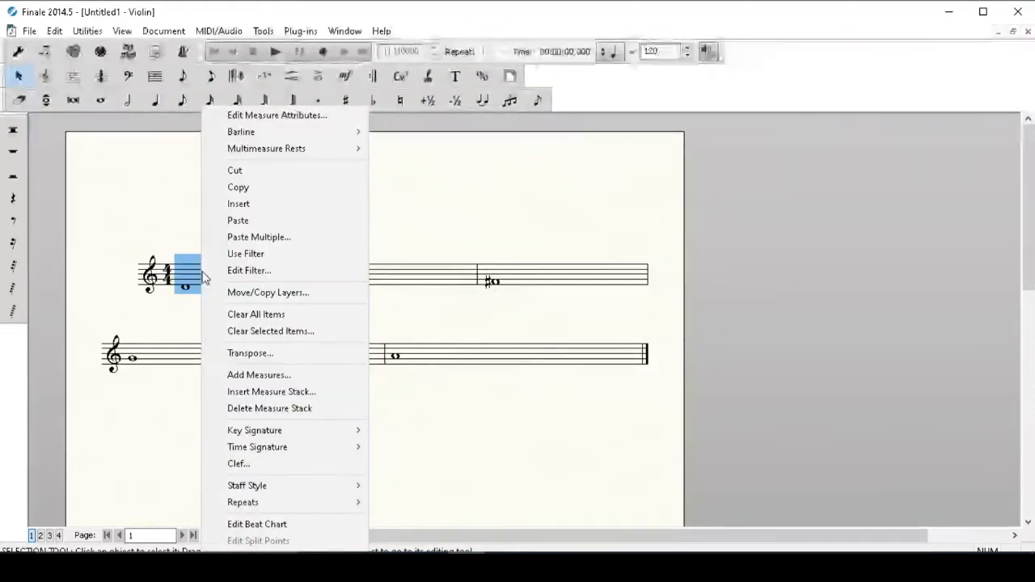
{"action": "left_click", "coordinate": [278, 115]}
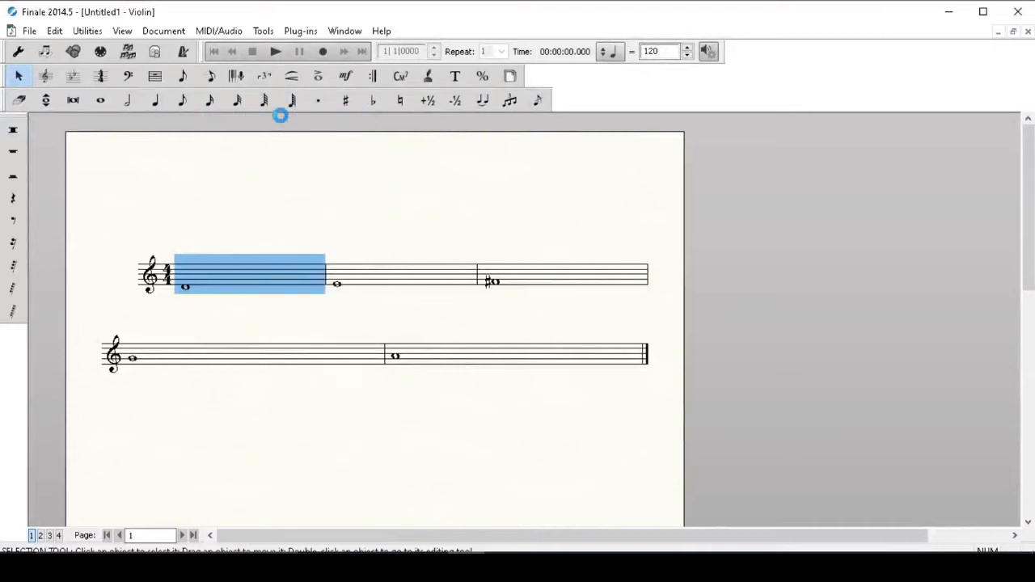
{"action": "left_click", "coordinate": [444, 382]}
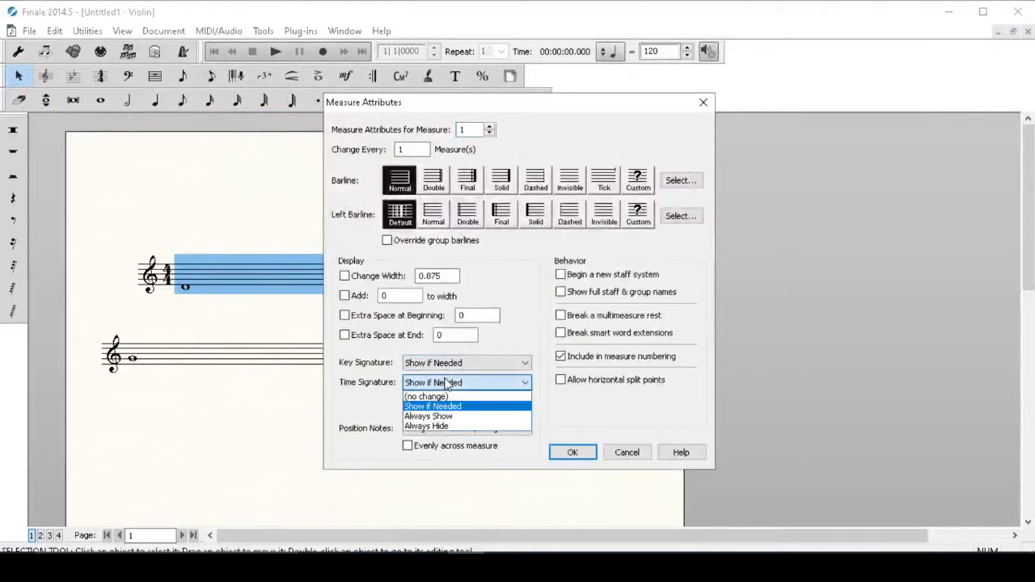
{"action": "left_click", "coordinate": [446, 428]}
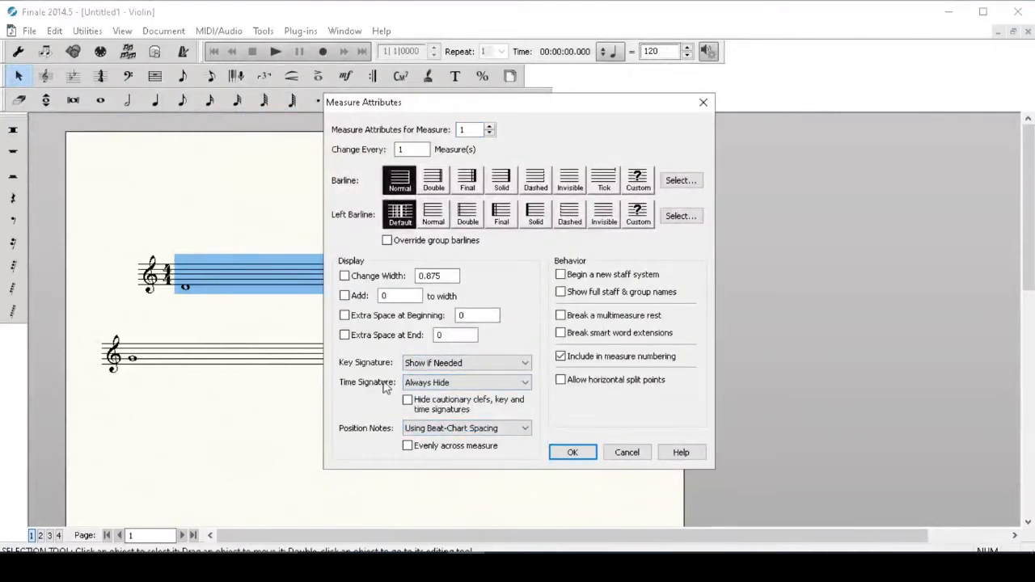
{"action": "left_click", "coordinate": [571, 451]}
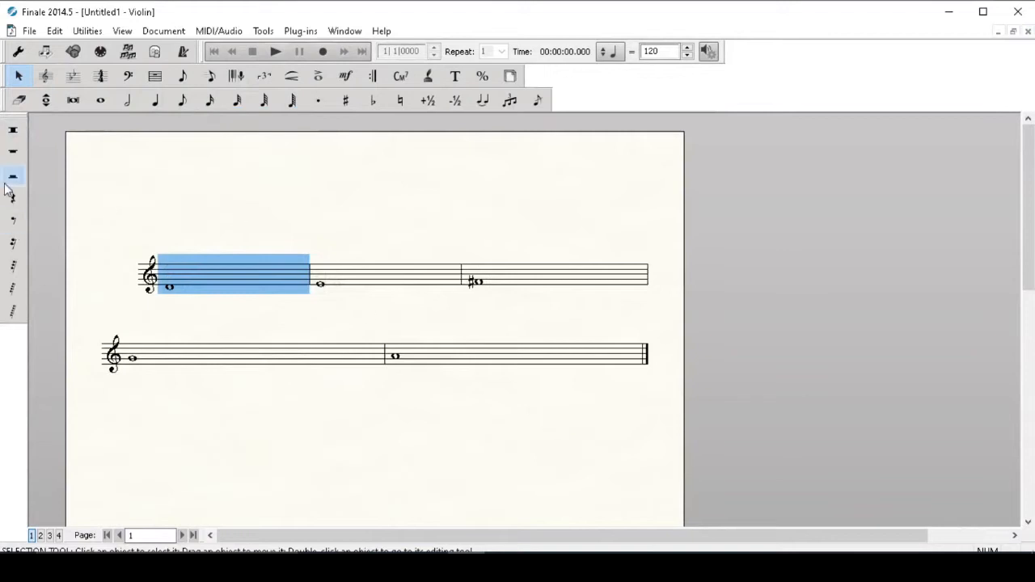
Change the barlines of all measures in the Violin part to Invisible
{"action": "left_click", "coordinate": [491, 358]}
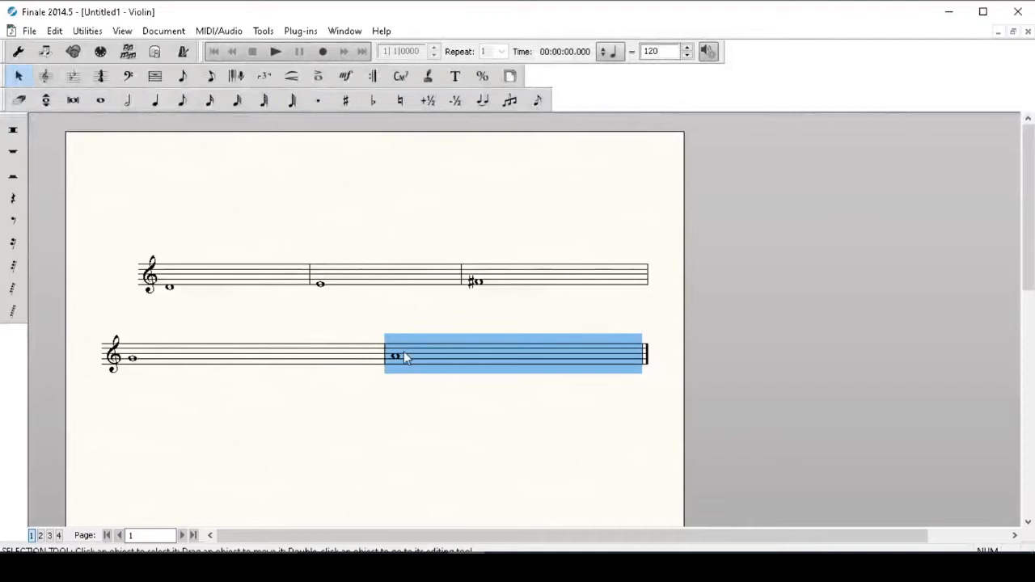
{"action": "key", "text": "ctrl+a"}
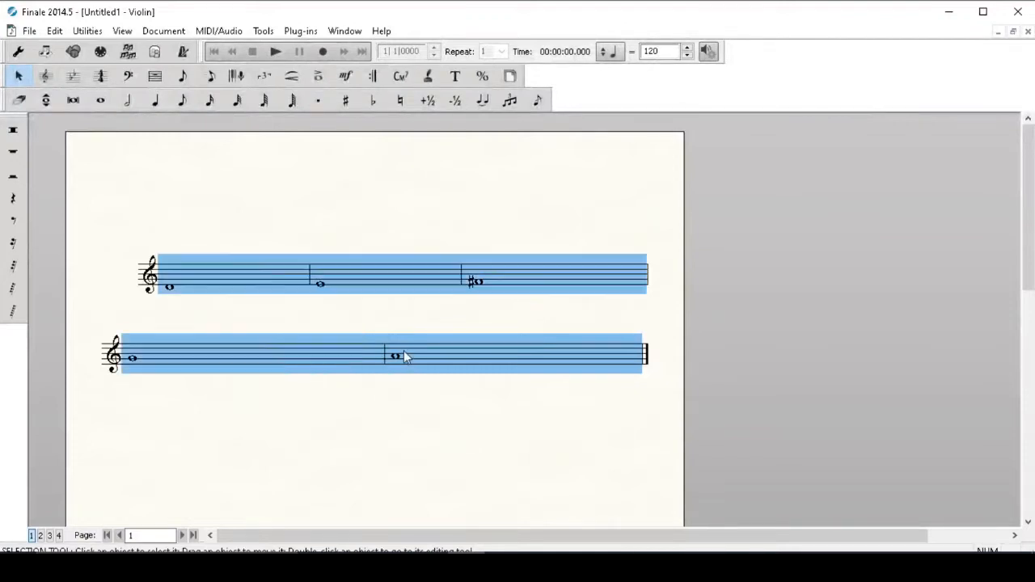
{"action": "right_click", "coordinate": [363, 366]}
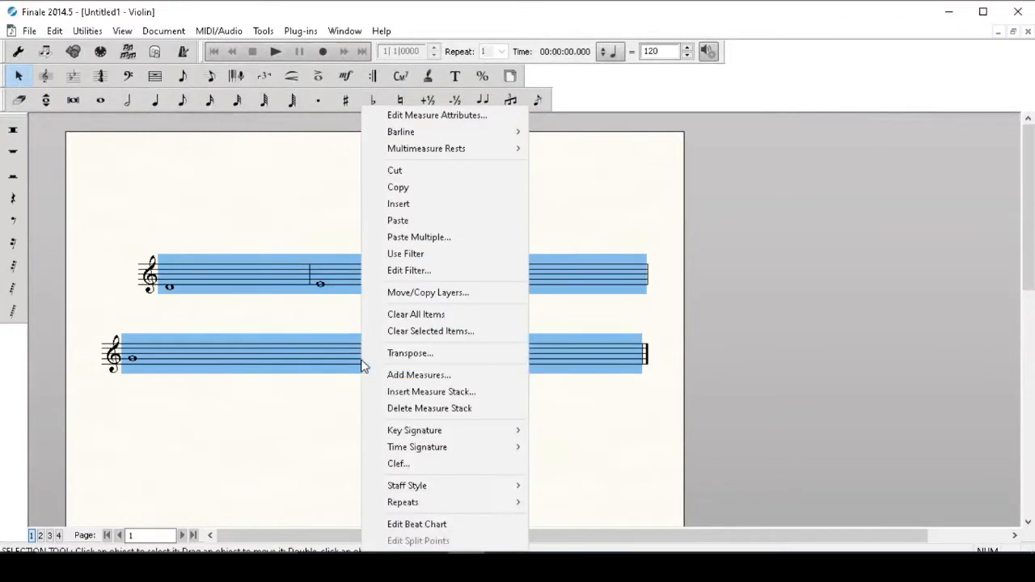
{"action": "mouse_move", "coordinate": [447, 139]}
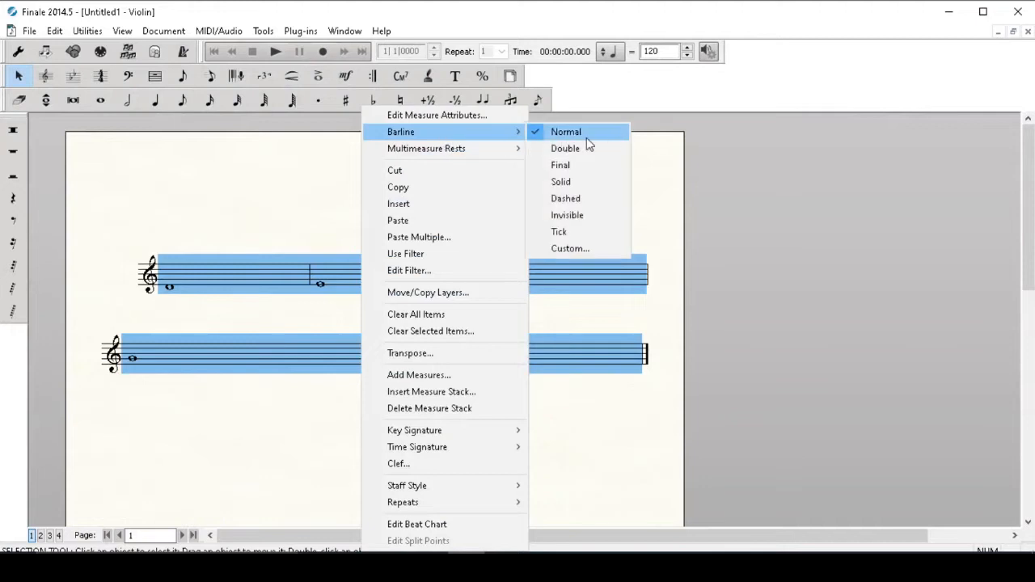
{"action": "left_click", "coordinate": [576, 215]}
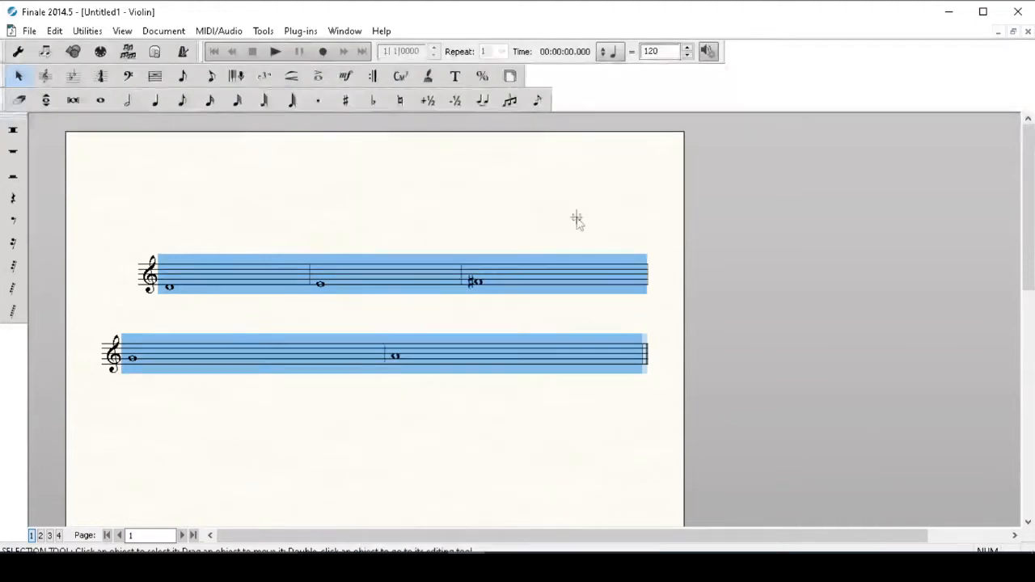
{"action": "left_click", "coordinate": [485, 207]}
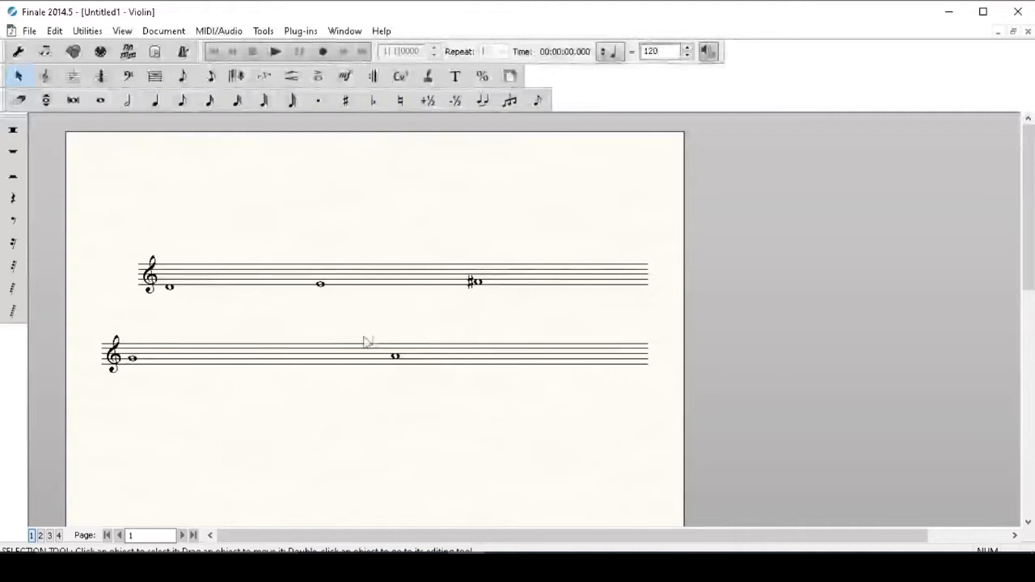
Lock the layout of all five Violin measures to 1 measure per system with Fit Measures
{"action": "key", "text": "ctrl+a"}
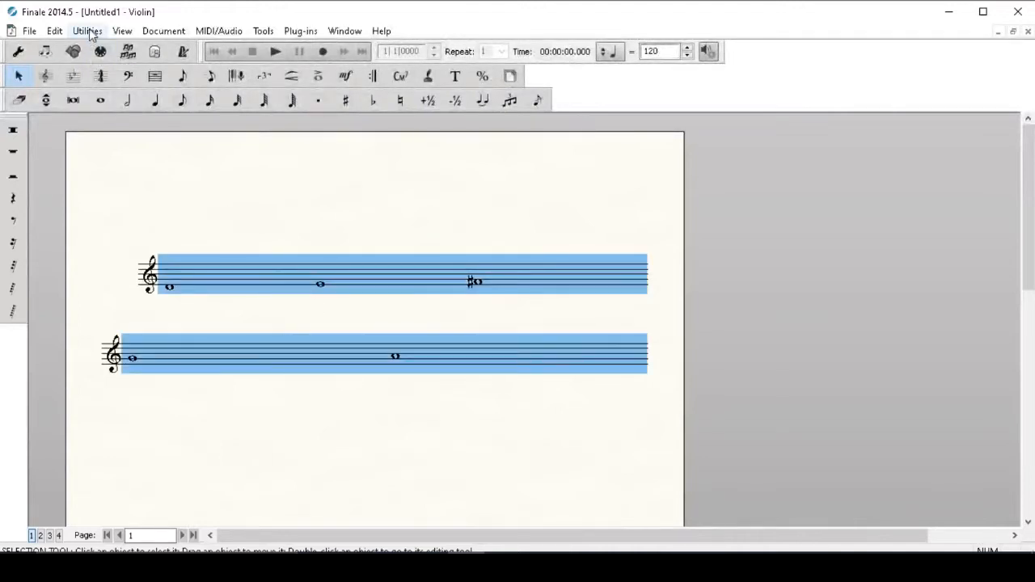
{"action": "left_click", "coordinate": [88, 32]}
{"action": "left_click", "coordinate": [123, 101]}
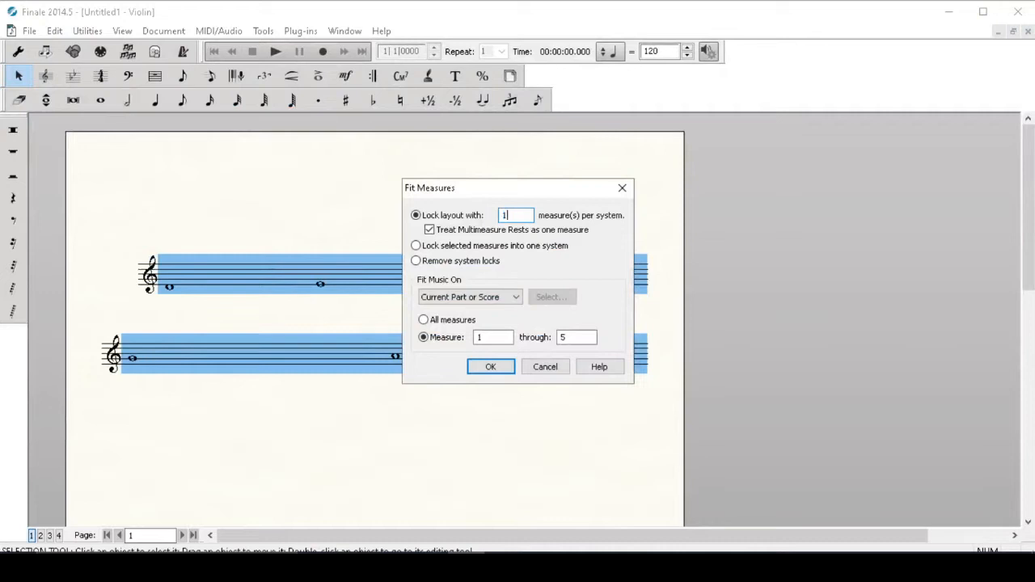
{"action": "type", "text": "1"}
{"action": "key", "text": "Return"}
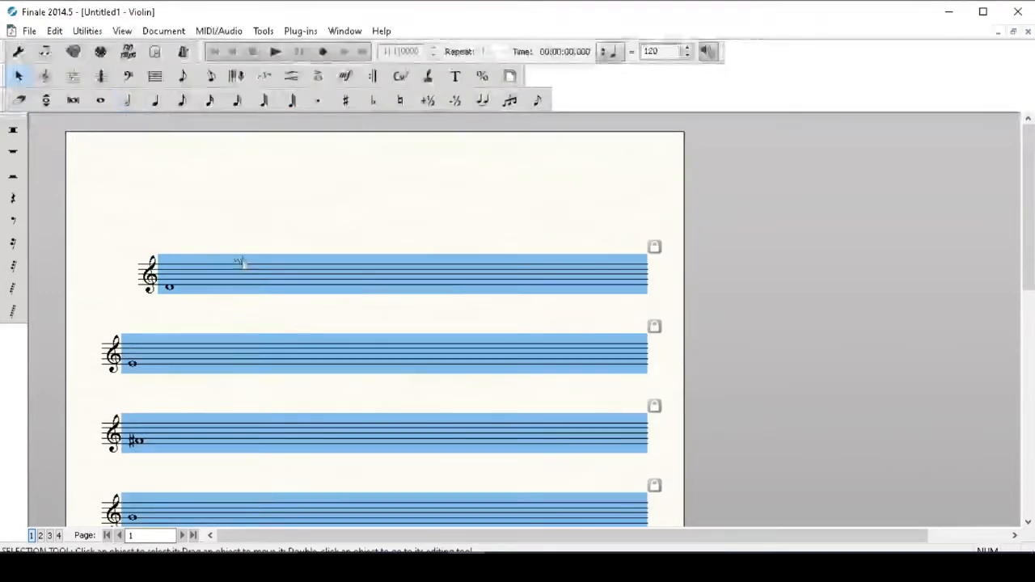
{"action": "scroll", "coordinate": [245, 267], "scroll_direction": "down", "scroll_amount": 5}
{"action": "scroll", "coordinate": [252, 267], "scroll_direction": "up", "scroll_amount": 5}
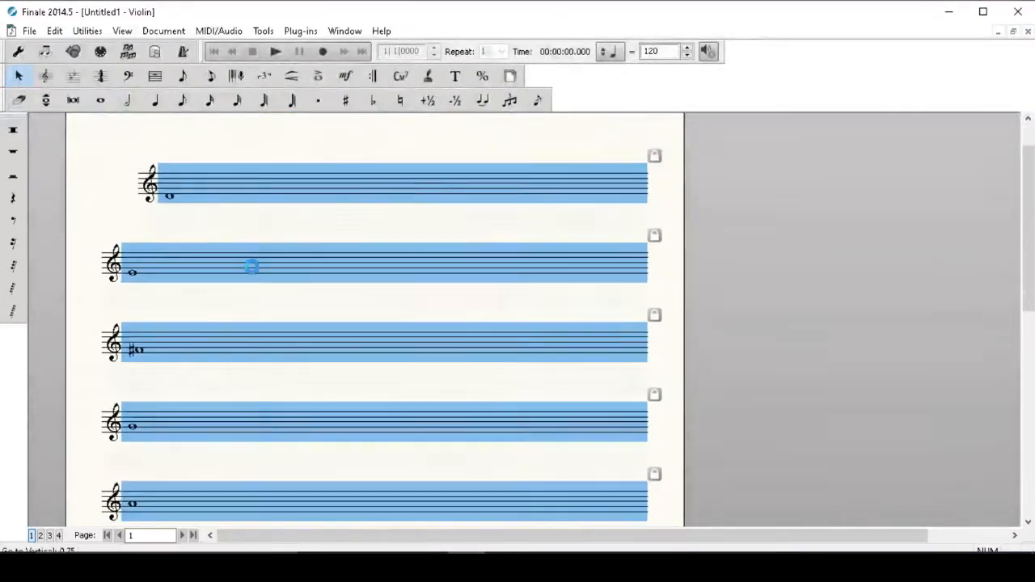
{"action": "left_click", "coordinate": [173, 170]}
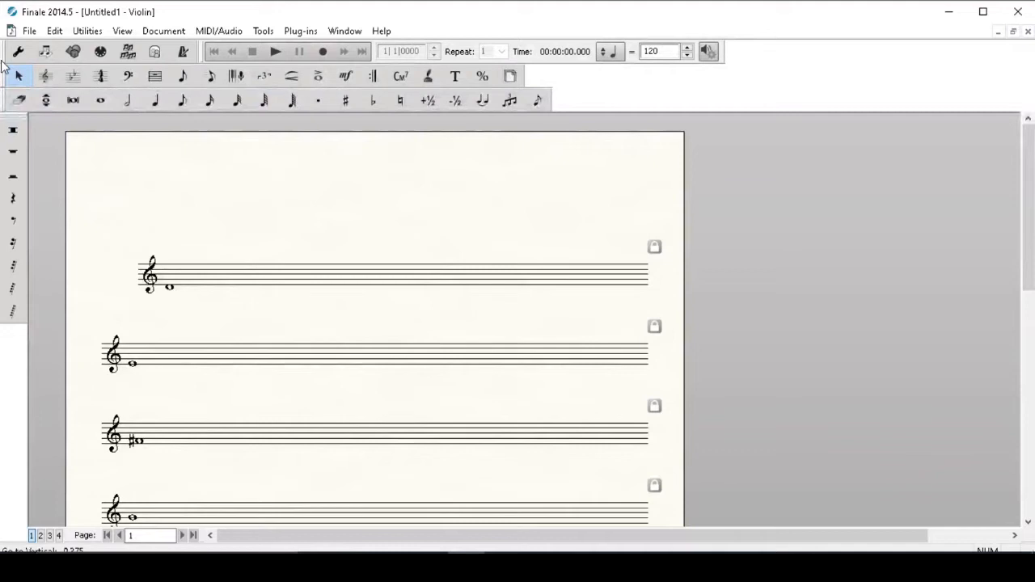
Set the top, left, right and bottom system margins to 0 for all systems of the Violin part
{"action": "left_click", "coordinate": [515, 78]}
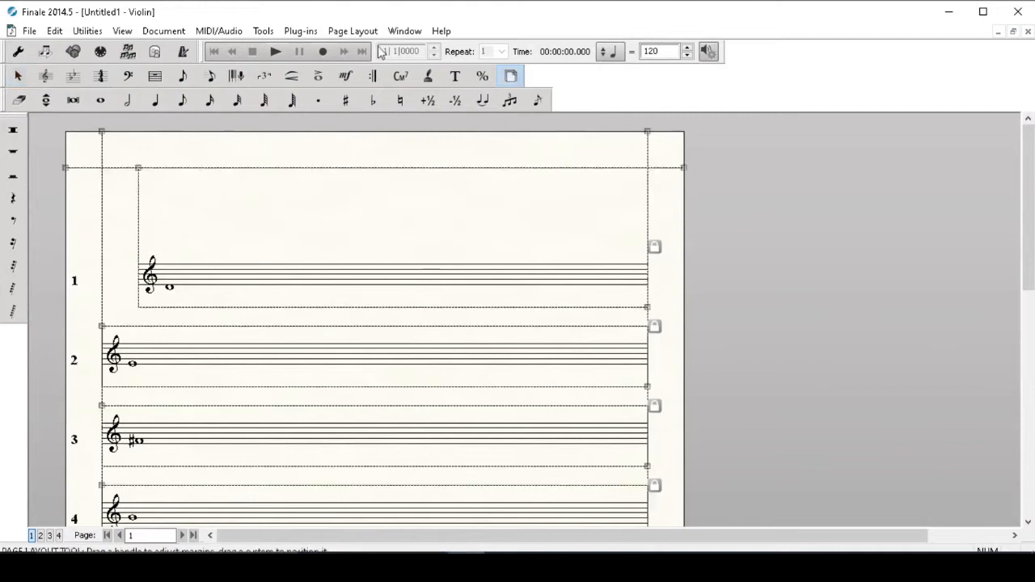
{"action": "left_click", "coordinate": [364, 34]}
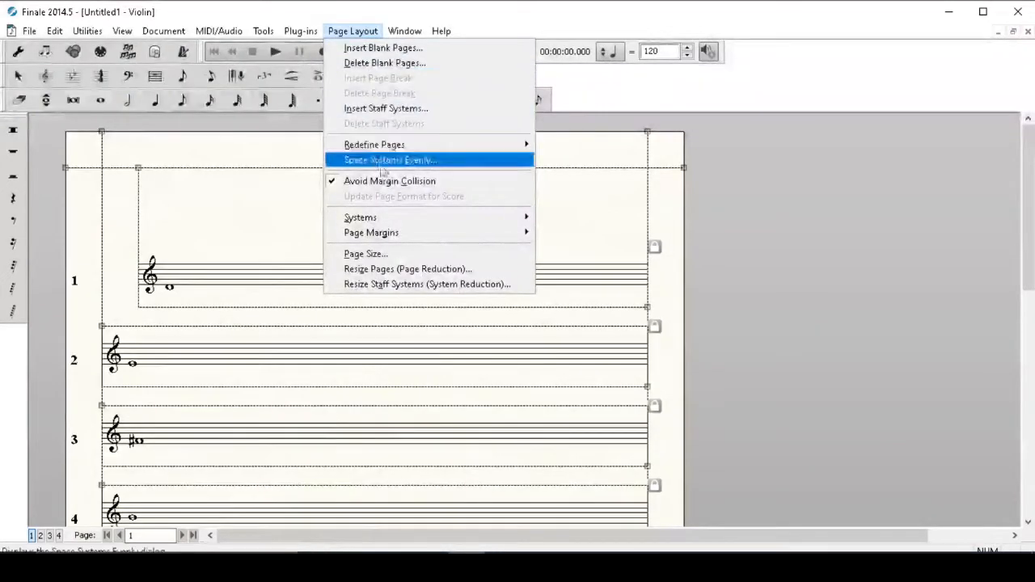
{"action": "mouse_move", "coordinate": [404, 220]}
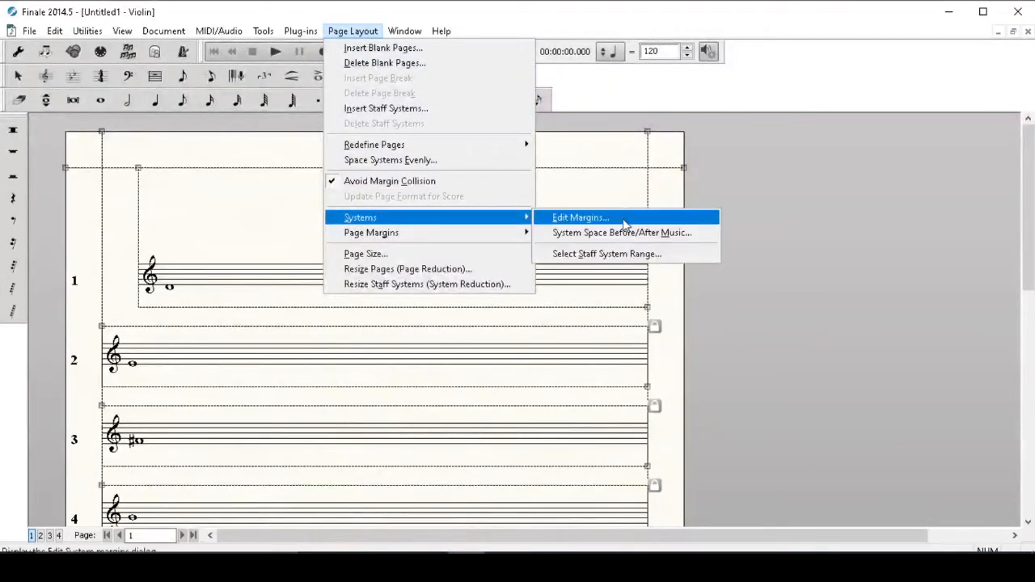
{"action": "left_click", "coordinate": [625, 219]}
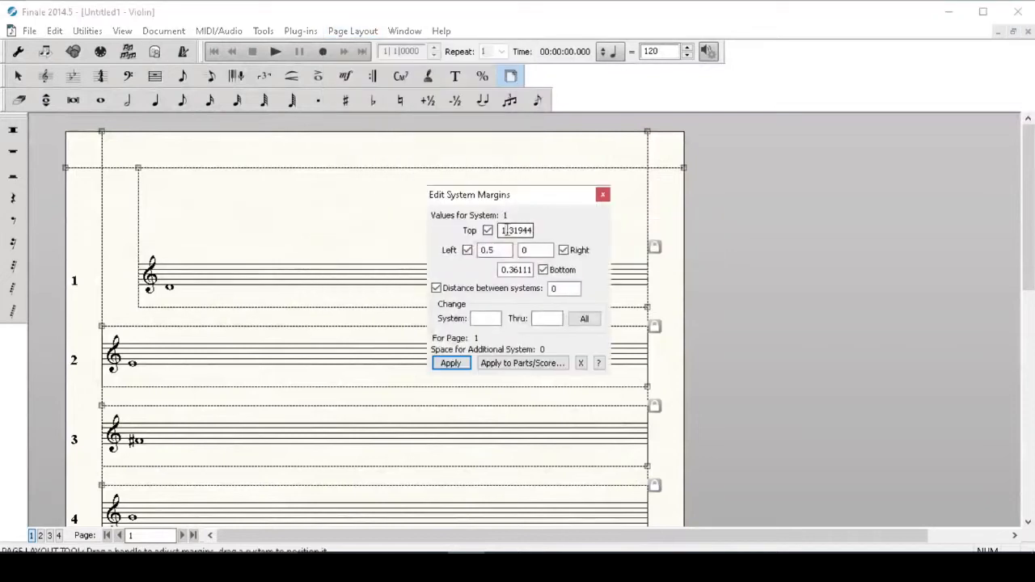
{"action": "left_click", "coordinate": [594, 321]}
{"action": "left_click", "coordinate": [502, 231]}
{"action": "double_click", "coordinate": [502, 231]}
{"action": "type", "text": "0"}
{"action": "key", "text": "Tab"}
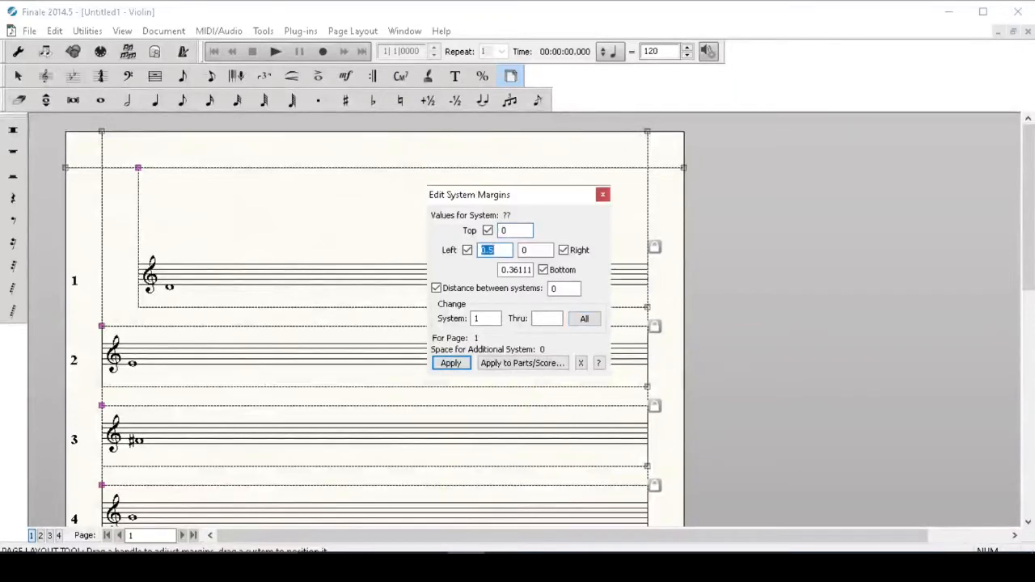
{"action": "key", "text": "Tab"}
{"action": "key", "text": "Tab"}
{"action": "key", "text": "Tab"}
{"action": "type", "text": "0"}
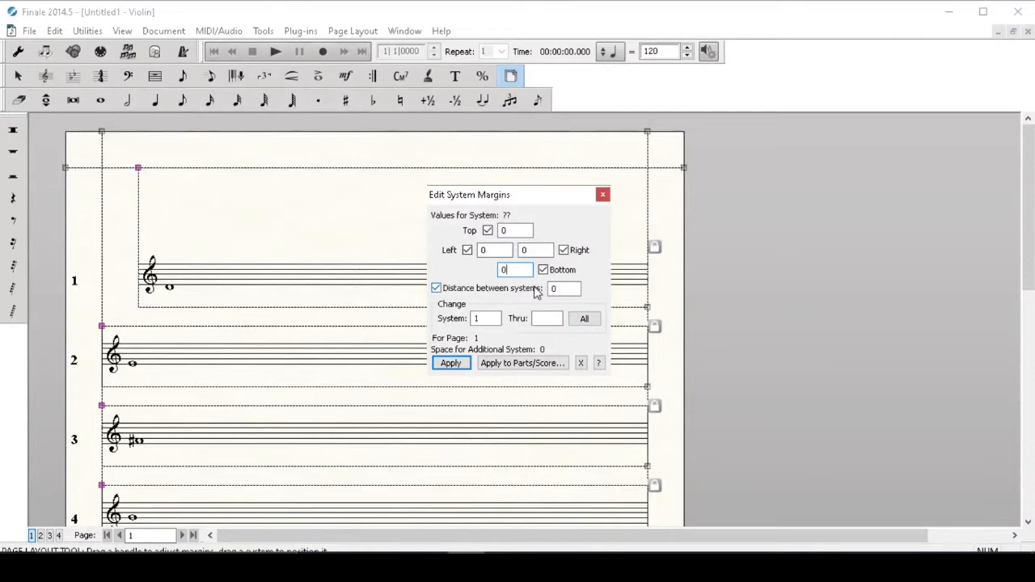
{"action": "left_click", "coordinate": [452, 365]}
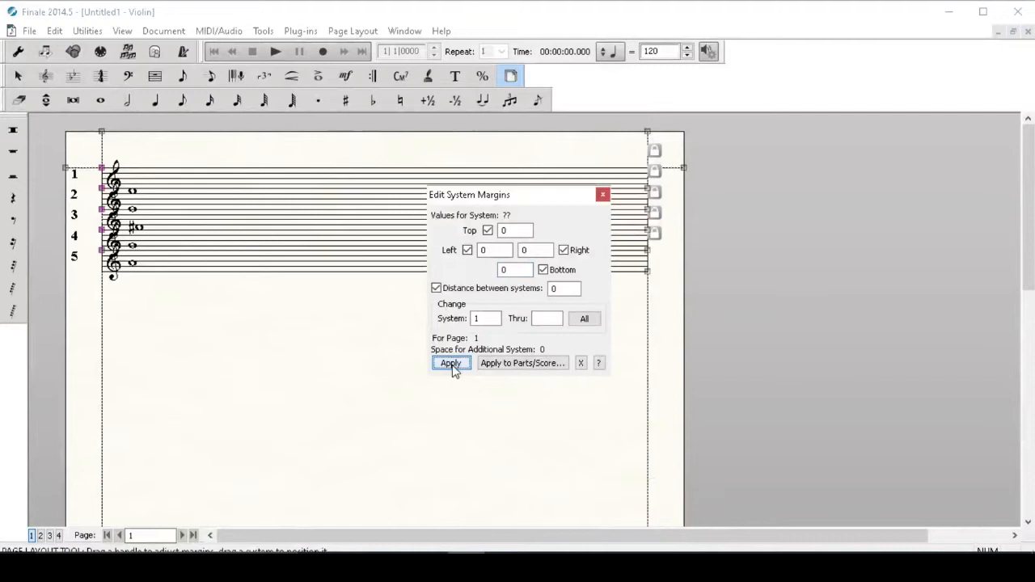
{"action": "left_click", "coordinate": [603, 195]}
Set the top, left, right and bottom page margins to 0.25 and apply them to all pages
{"action": "left_click", "coordinate": [353, 32]}
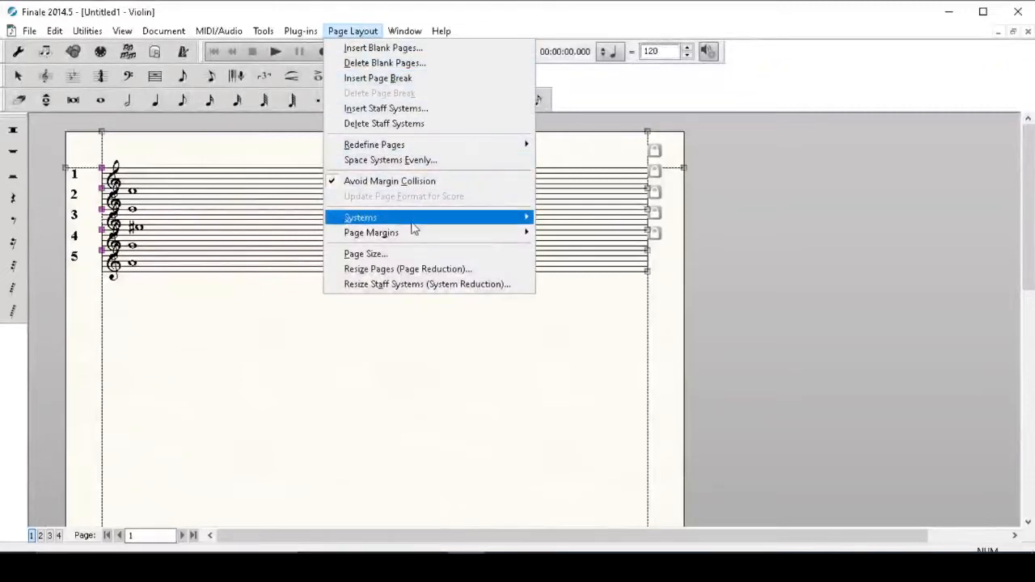
{"action": "mouse_move", "coordinate": [423, 235]}
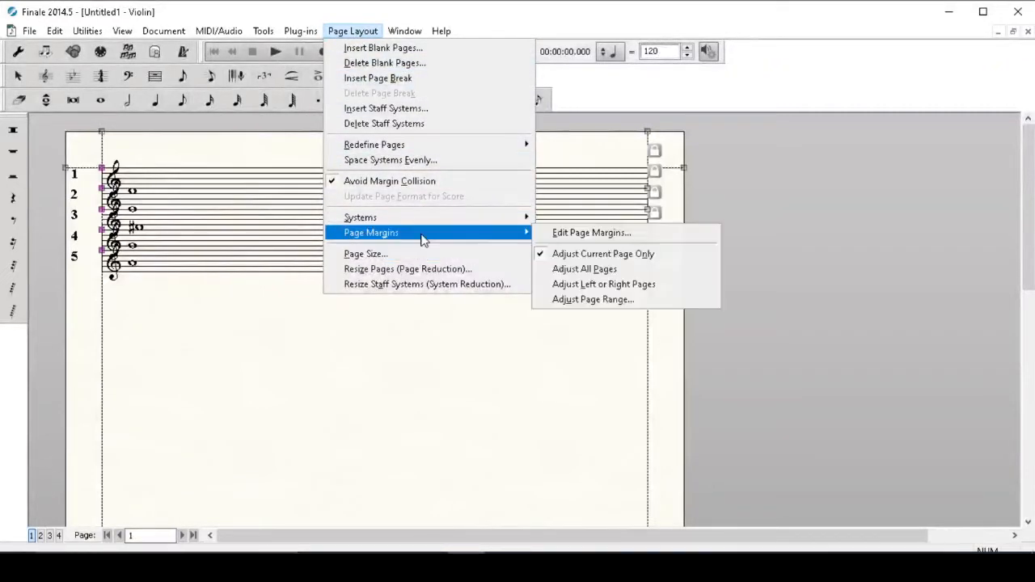
{"action": "left_click", "coordinate": [579, 234]}
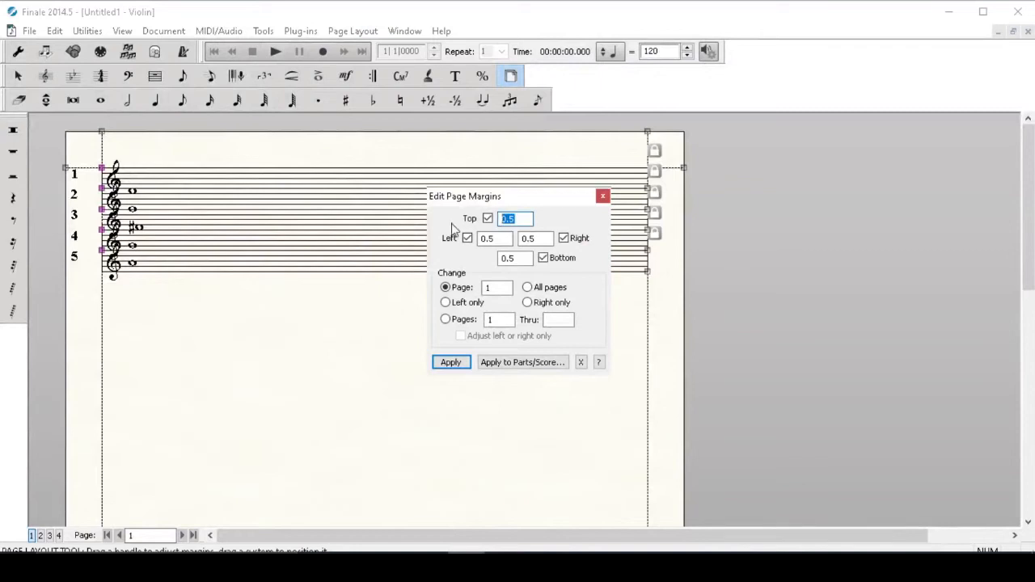
{"action": "type", "text": ".25"}
{"action": "key", "text": "Tab"}
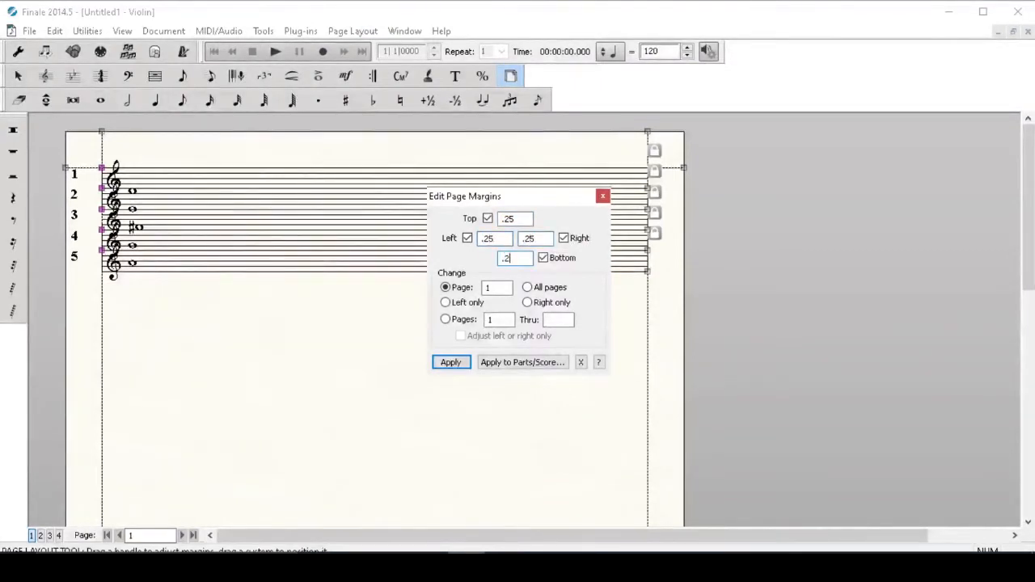
{"action": "left_click", "coordinate": [536, 289]}
{"action": "left_click", "coordinate": [450, 361]}
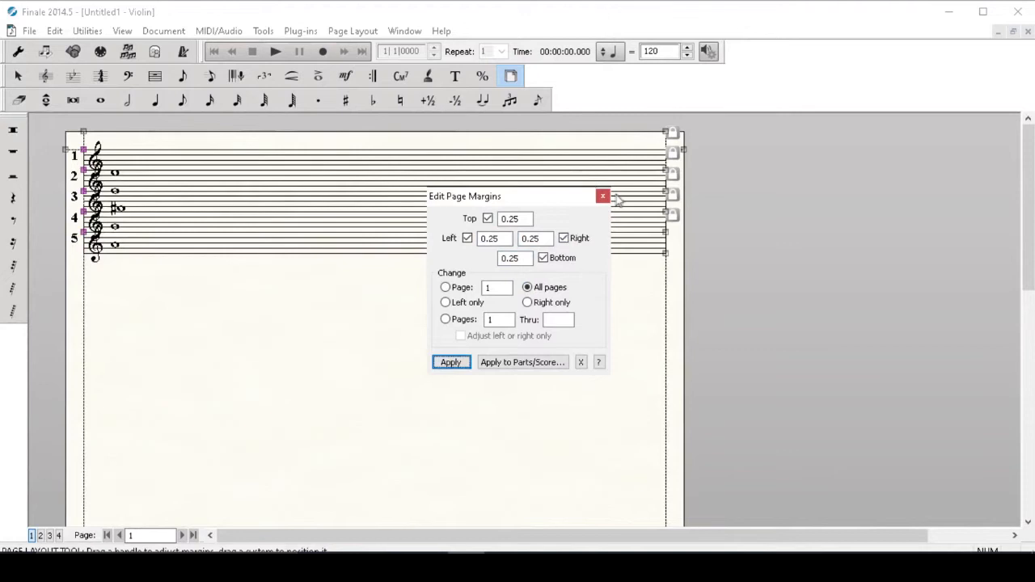
Set the page size of all pages in the Violin part to a width of 1.5 and a height of .75
{"action": "left_click", "coordinate": [603, 197]}
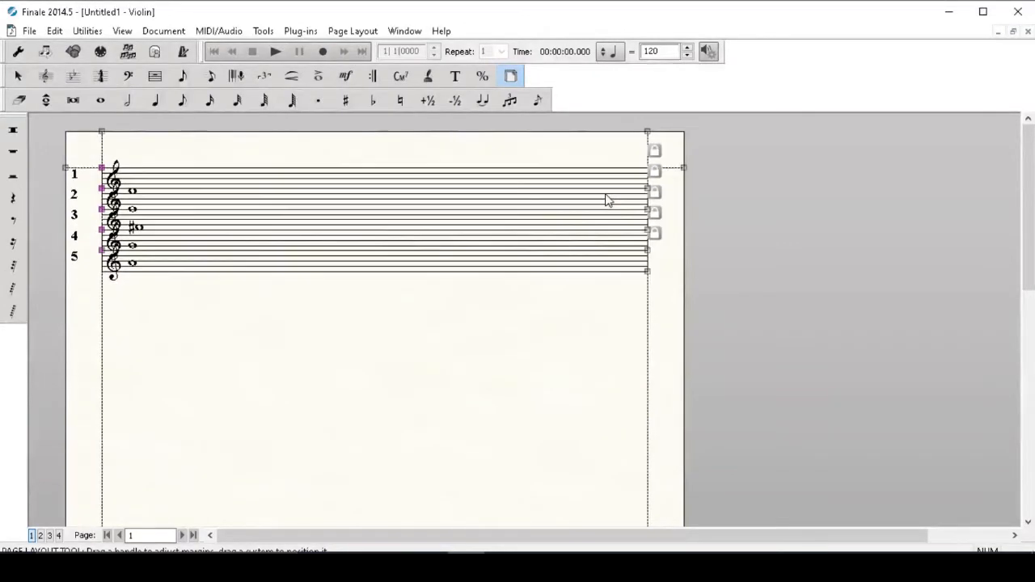
{"action": "left_click", "coordinate": [366, 34]}
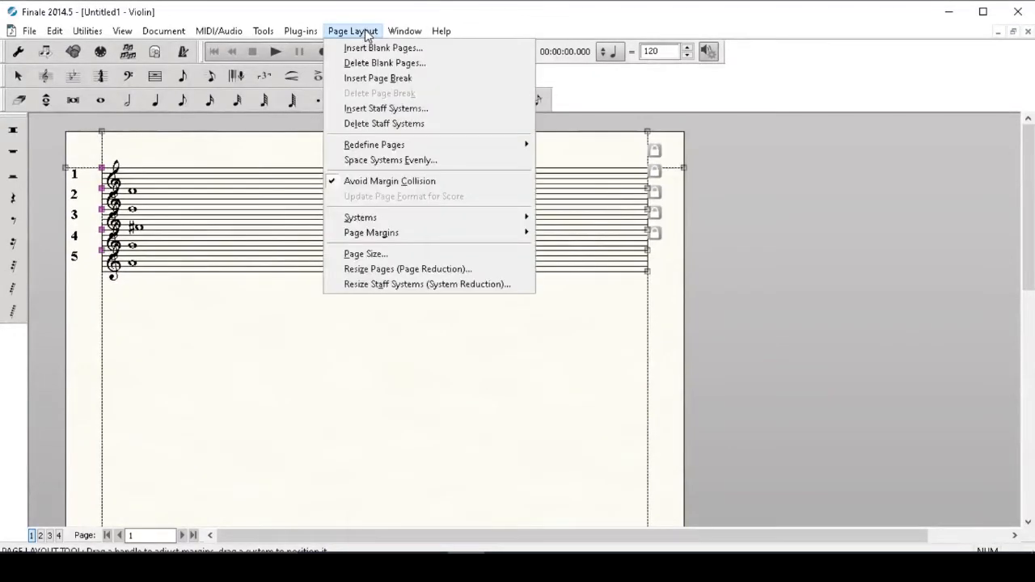
{"action": "left_click", "coordinate": [390, 257]}
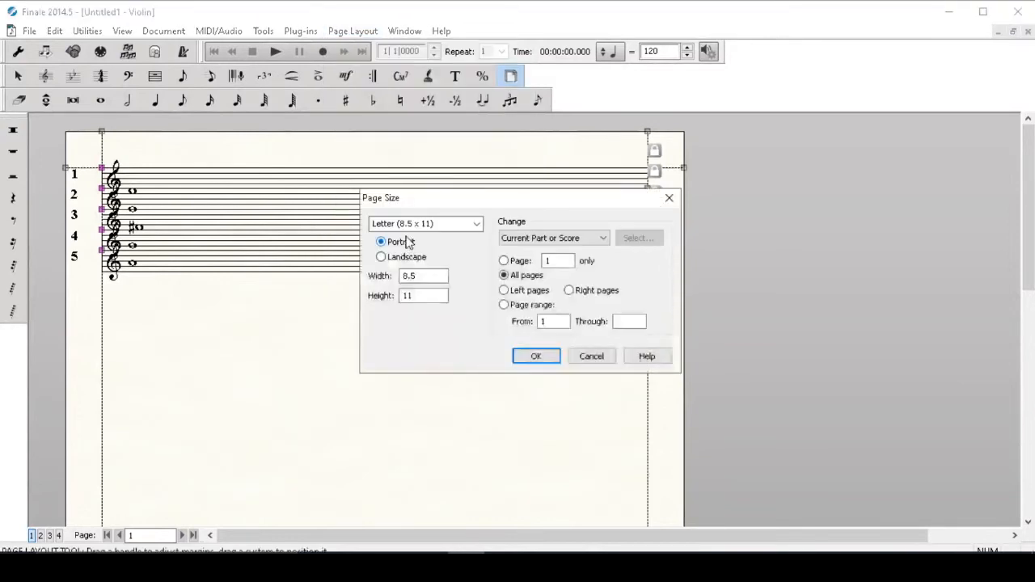
{"action": "left_click_drag", "start_coordinate": [437, 276], "coordinate": [342, 282]}
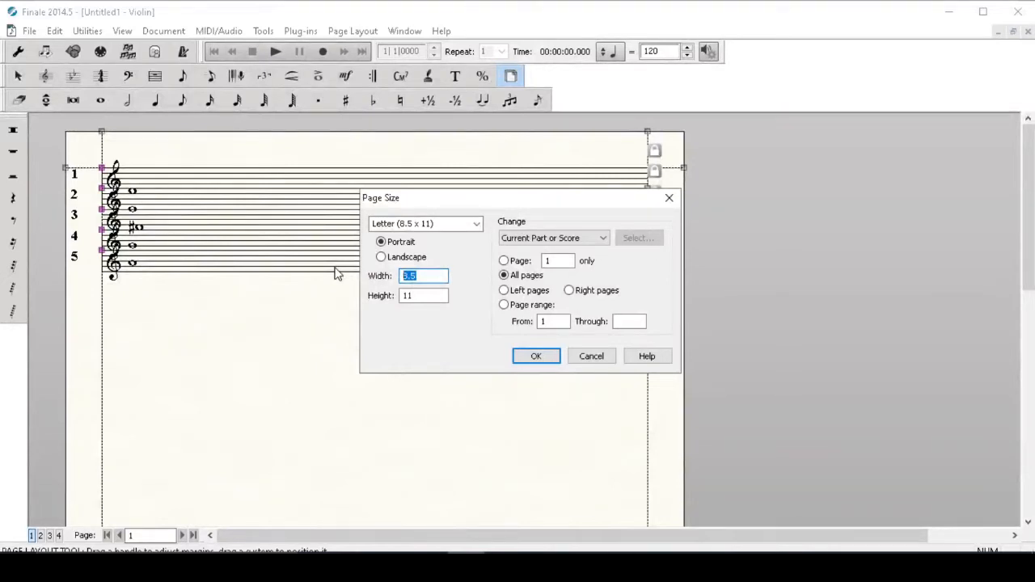
{"action": "type", "text": "1.5"}
{"action": "key", "text": "Tab"}
{"action": "type", "text": "."}
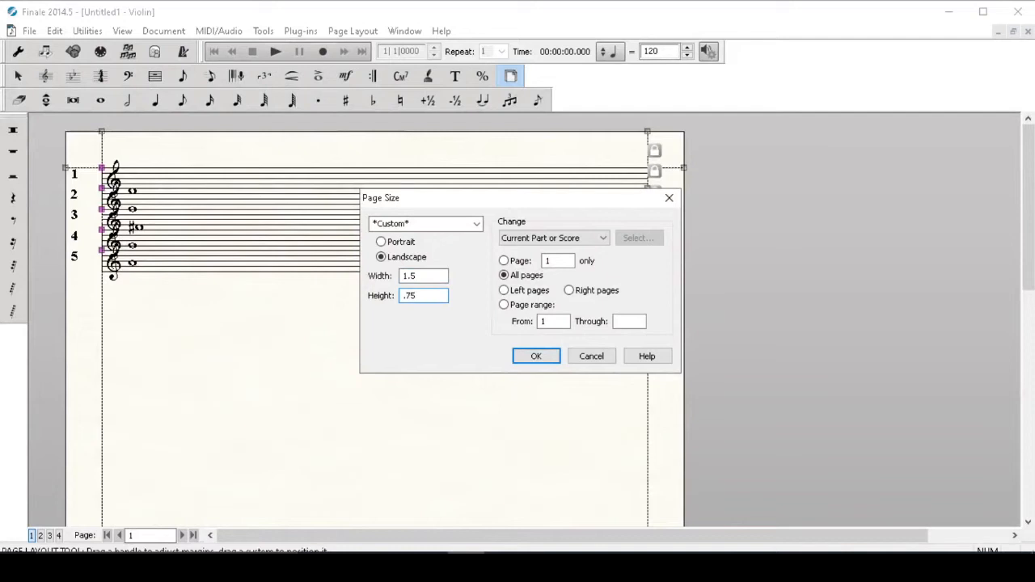
{"action": "left_click", "coordinate": [534, 356]}
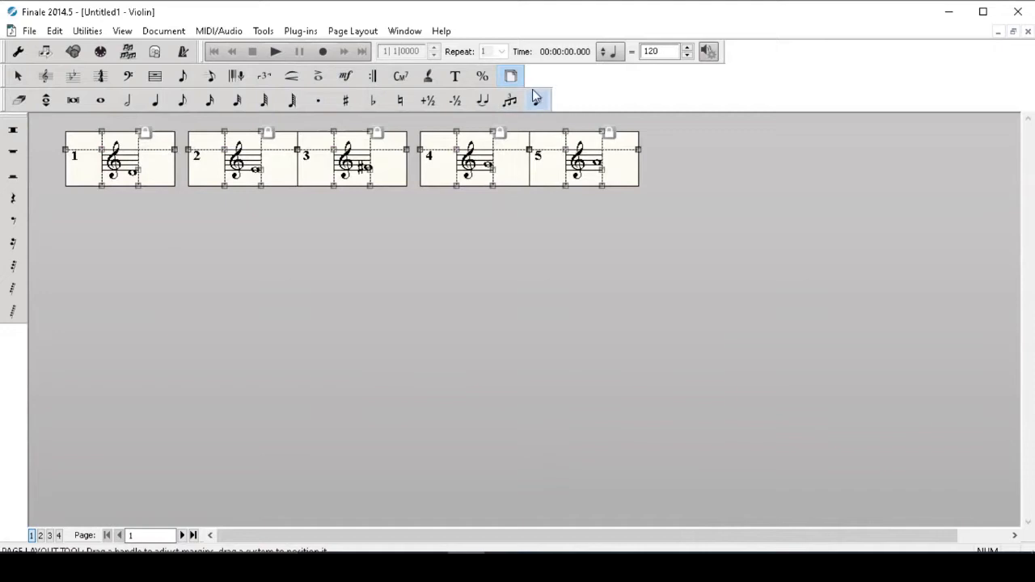
Set the top page margin to .2 and the left, right and bottom margins to .1 on all pages
{"action": "left_click", "coordinate": [344, 31]}
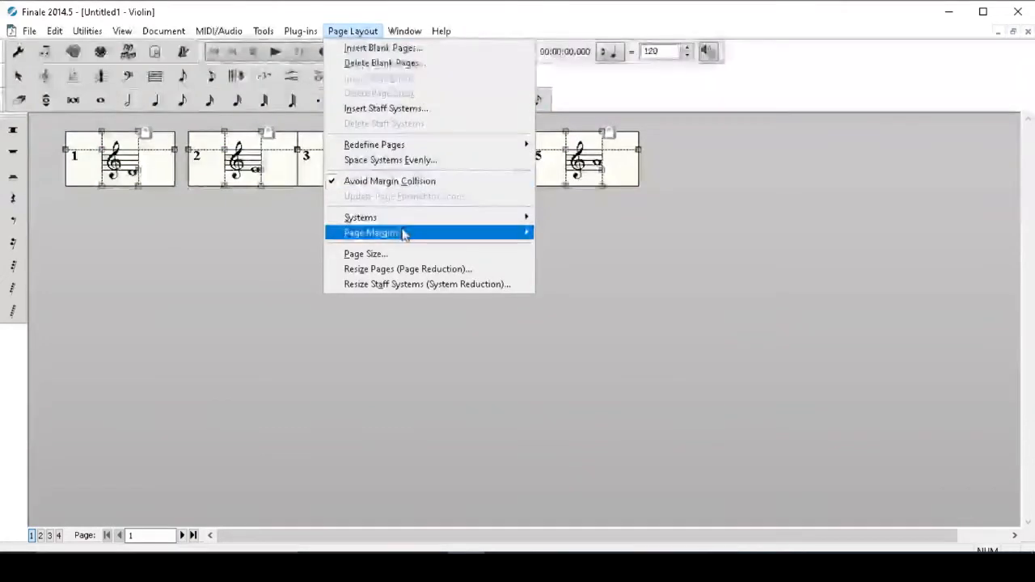
{"action": "mouse_move", "coordinate": [405, 234]}
{"action": "left_click", "coordinate": [574, 236]}
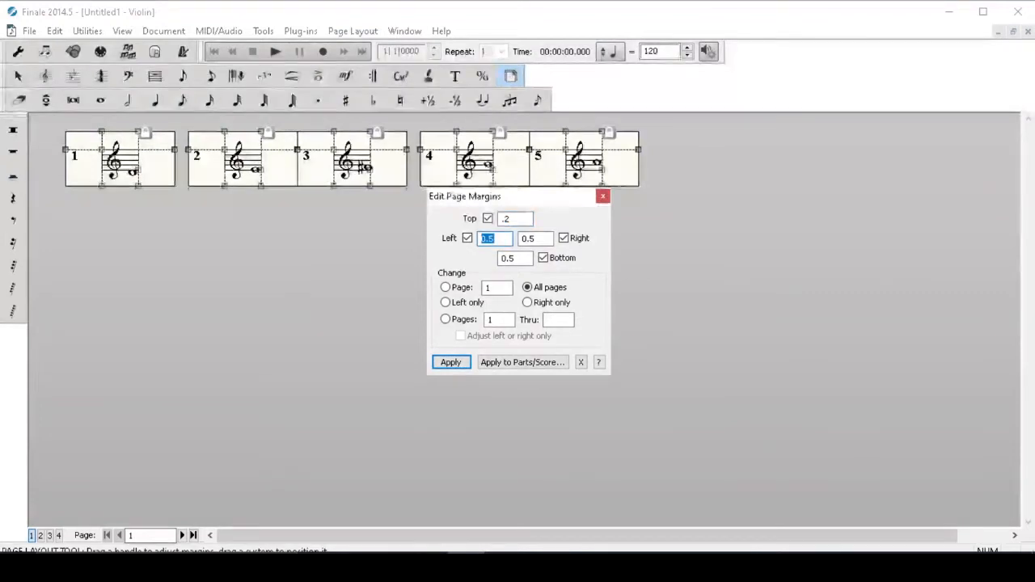
{"action": "type", "text": ".1"}
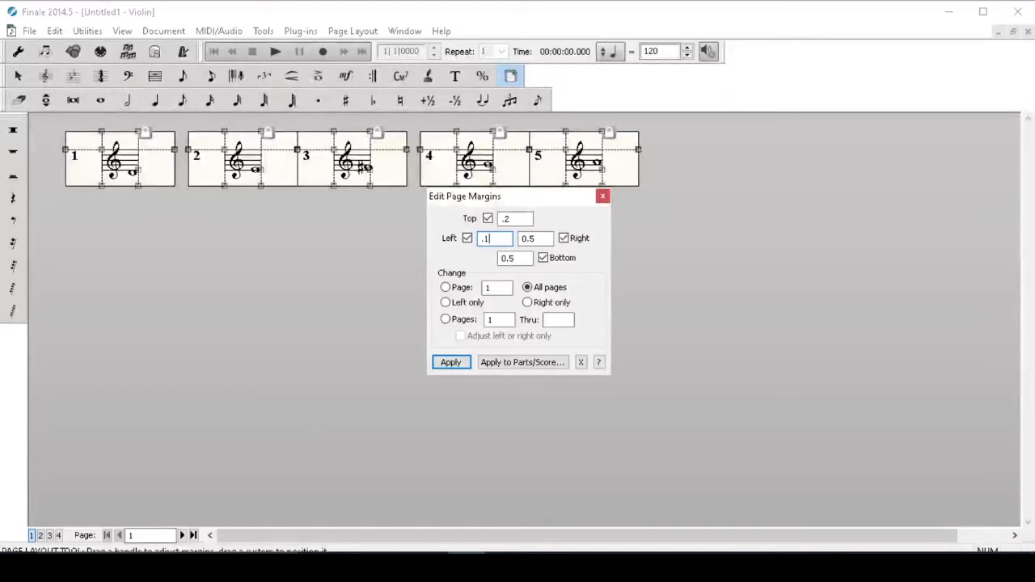
{"action": "key", "text": "Tab"}
{"action": "key", "text": "shift+Tab"}
{"action": "left_click", "coordinate": [454, 361]}
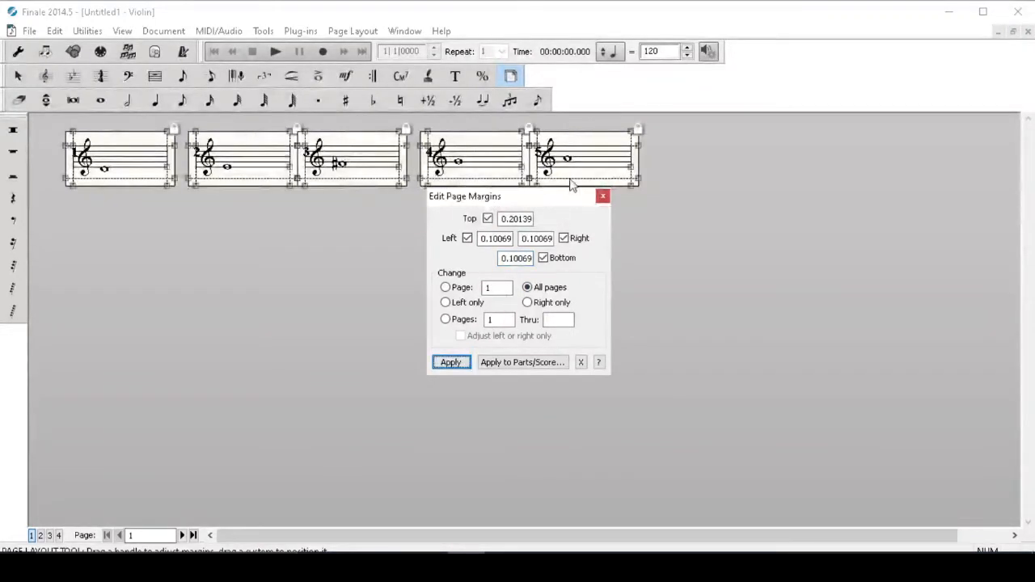
{"action": "left_click", "coordinate": [602, 196]}
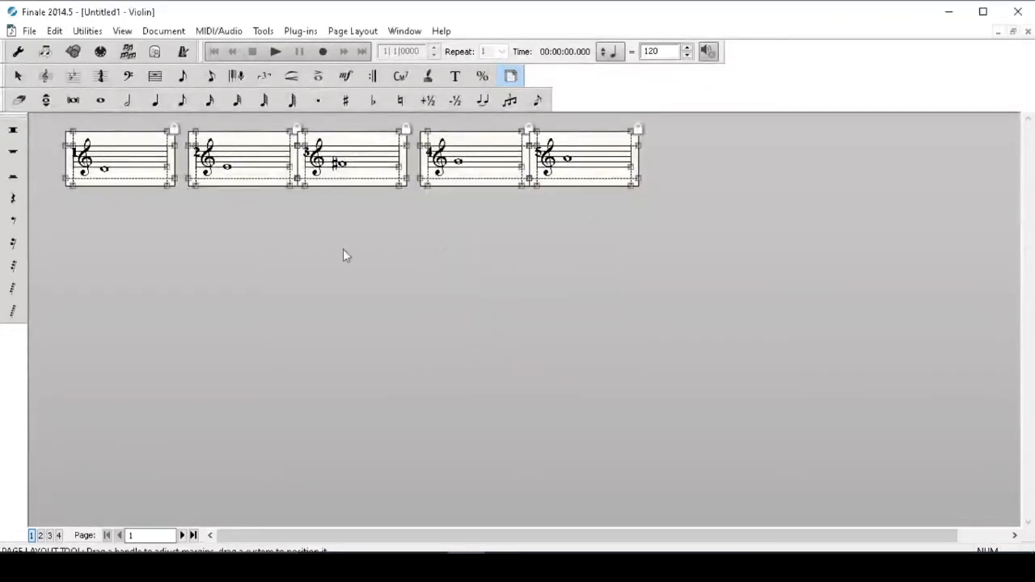
{"action": "left_click", "coordinate": [18, 78]}
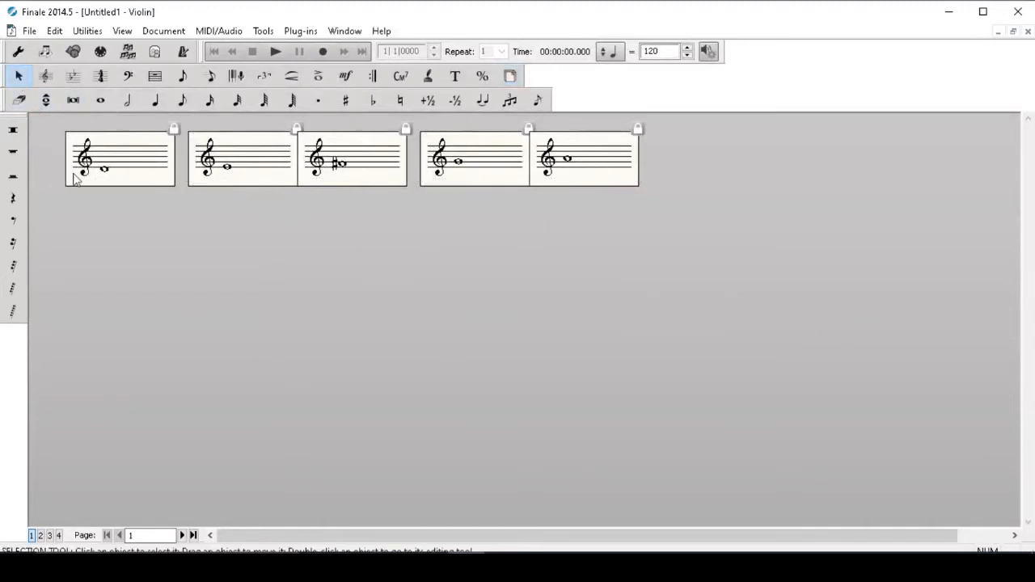
Reduce the page size of all Violin pages to a width of .75 and a height of .6
{"action": "left_click", "coordinate": [512, 77]}
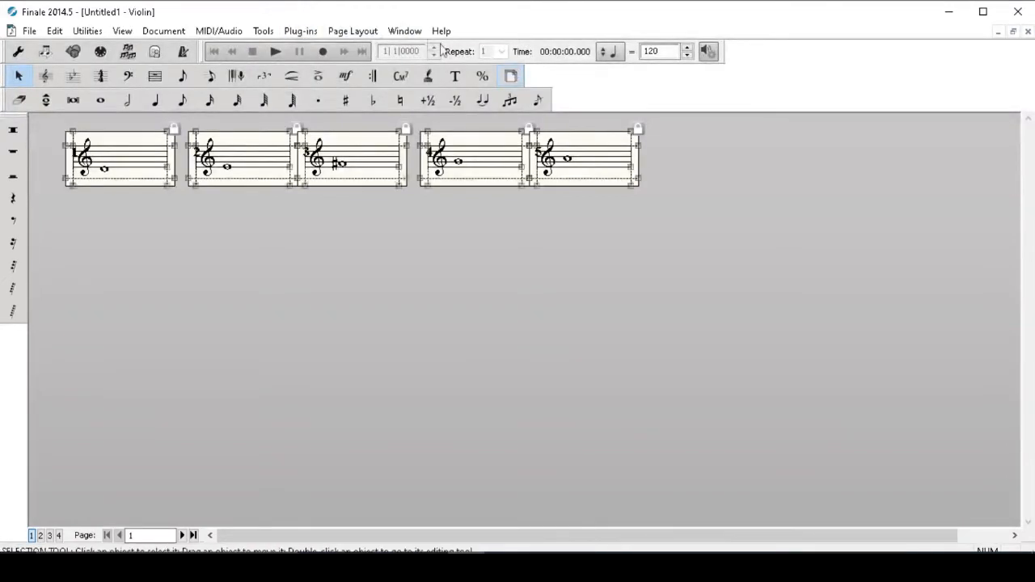
{"action": "left_click", "coordinate": [352, 33]}
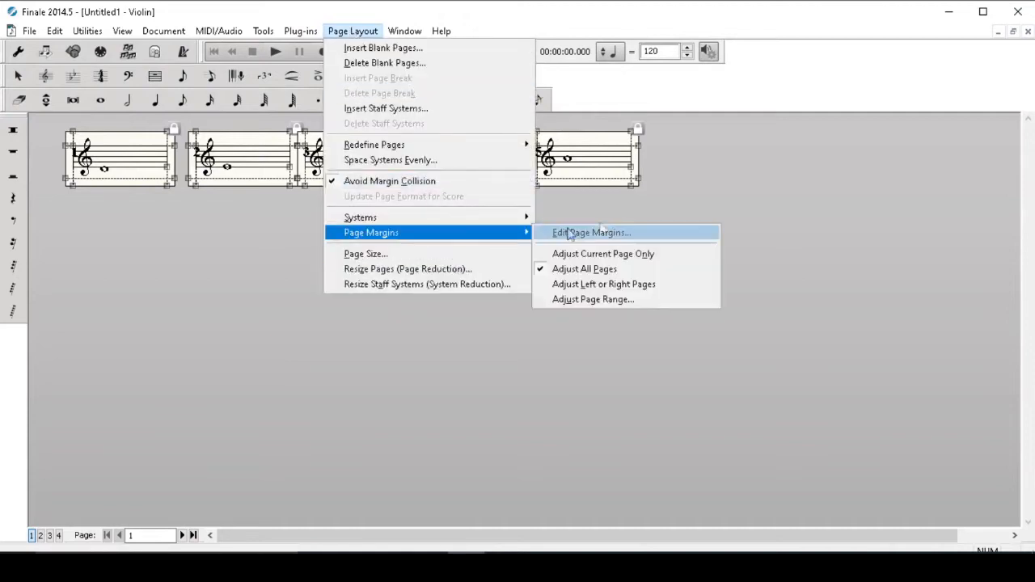
{"action": "left_click", "coordinate": [443, 252]}
{"action": "left_click", "coordinate": [430, 294]}
{"action": "left_click_drag", "start_coordinate": [429, 295], "coordinate": [324, 290]}
{"action": "type", "text": ".6"}
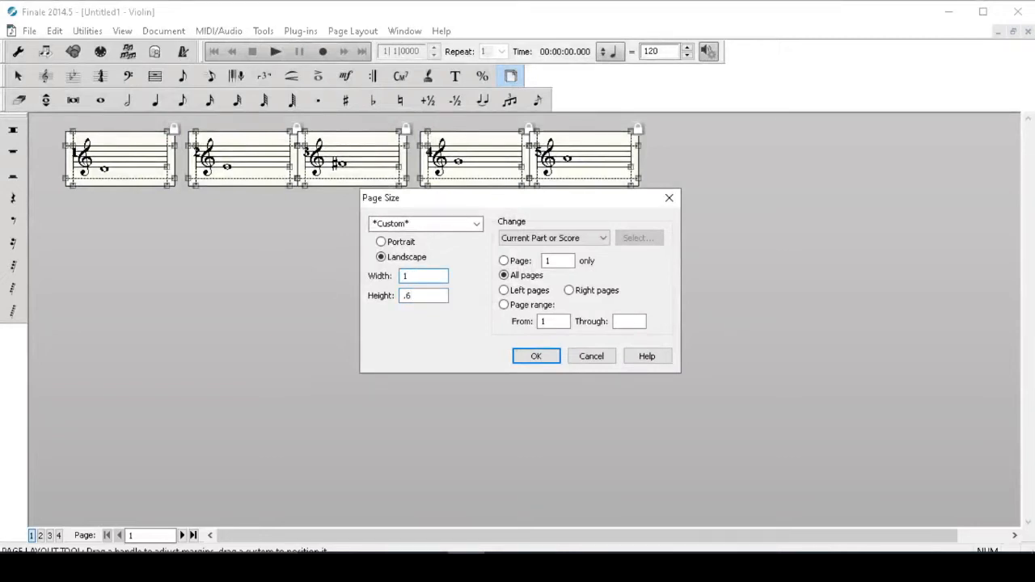
{"action": "key", "text": "BackSpace"}
{"action": "type", "text": ".75"}
{"action": "key", "text": "Return"}
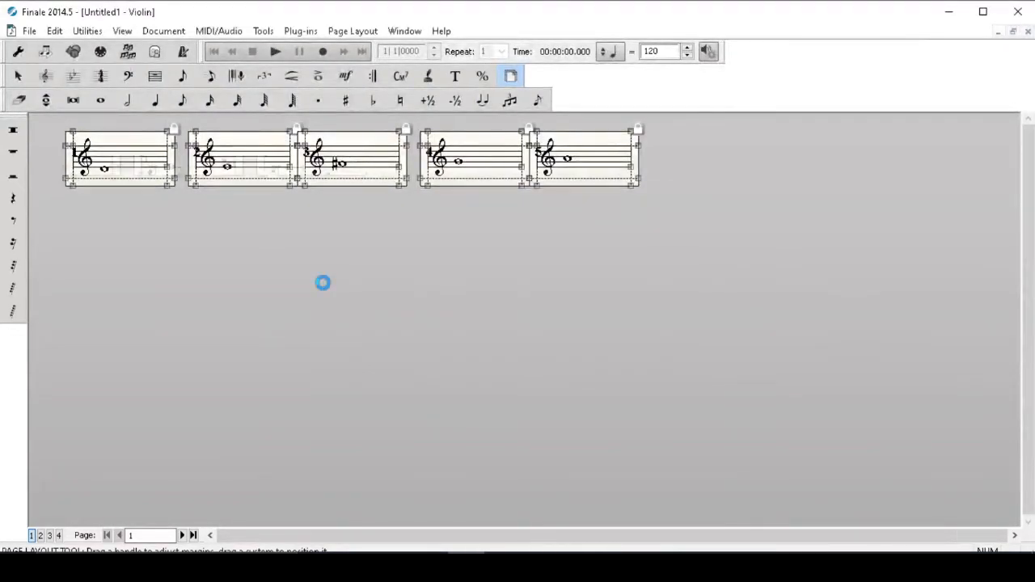
{"action": "left_click", "coordinate": [20, 75]}
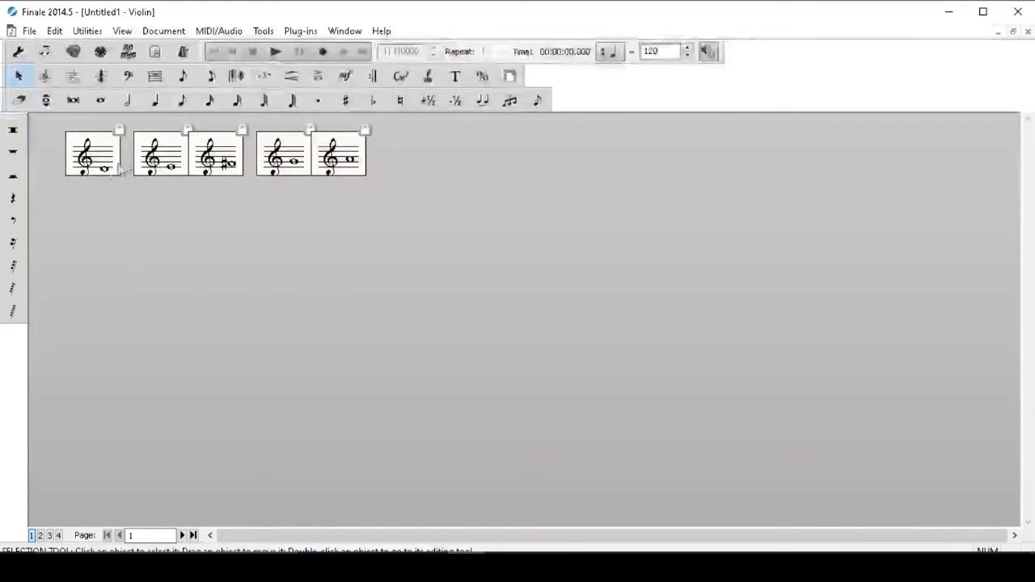
Set the top page margin to 0.1 and apply it to all pages of the Violin part
{"action": "left_click", "coordinate": [510, 75]}
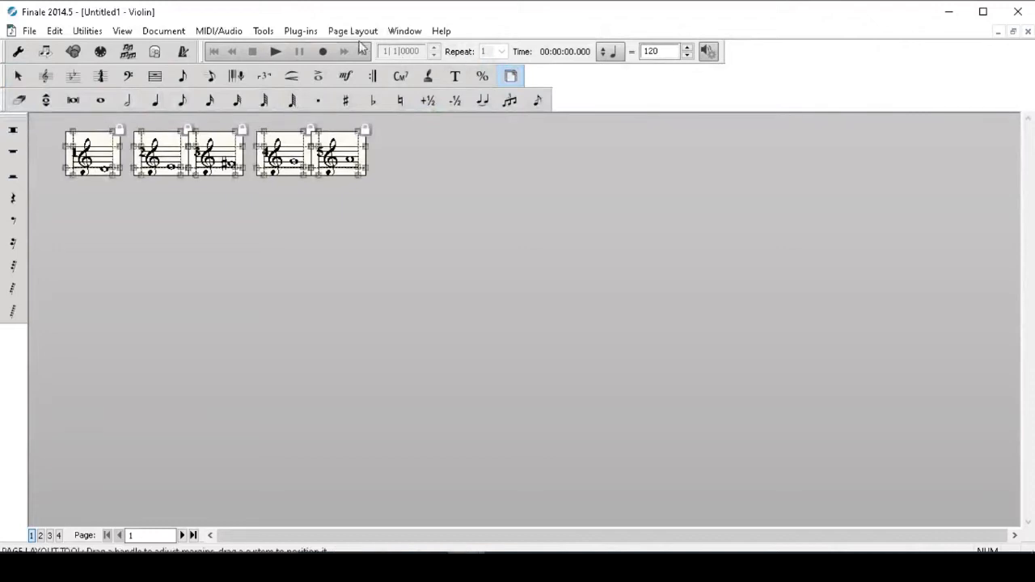
{"action": "left_click", "coordinate": [353, 31]}
{"action": "mouse_move", "coordinate": [439, 234]}
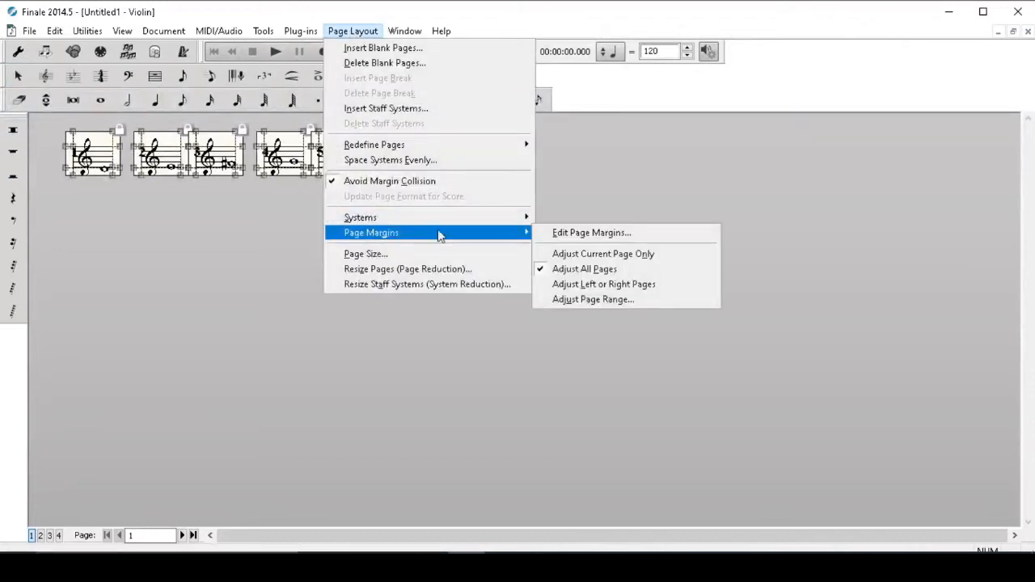
{"action": "left_click", "coordinate": [575, 235]}
{"action": "left_click_drag", "start_coordinate": [512, 258], "coordinate": [620, 250]}
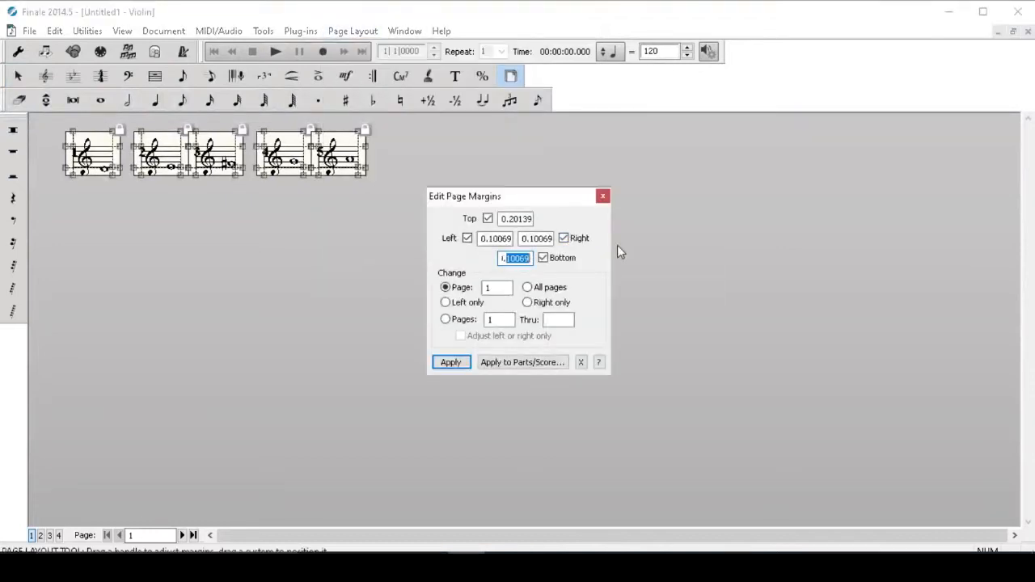
{"action": "double_click", "coordinate": [510, 218]}
{"action": "type", "text": "0.1"}
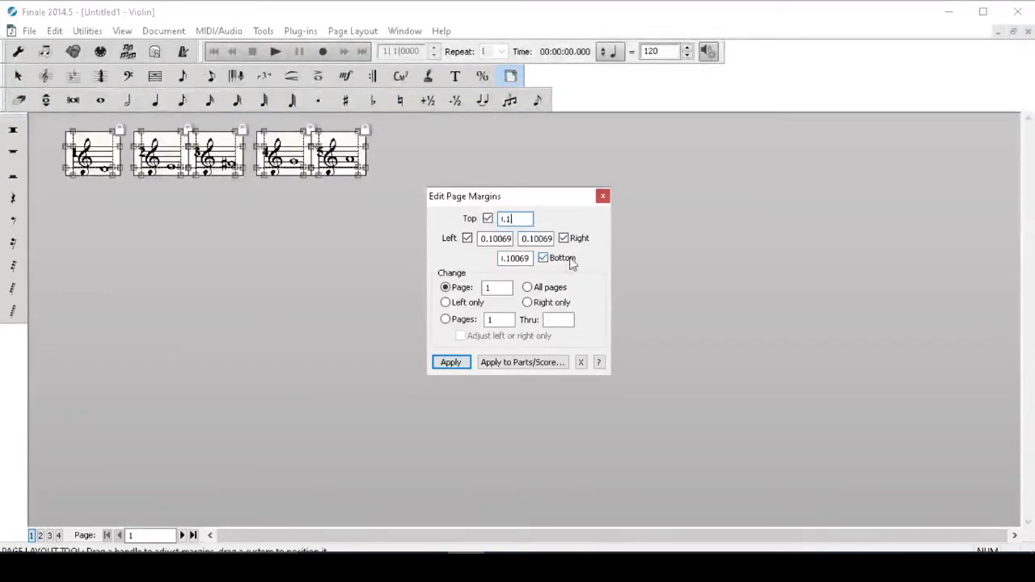
{"action": "left_click", "coordinate": [553, 288]}
{"action": "left_click", "coordinate": [465, 359]}
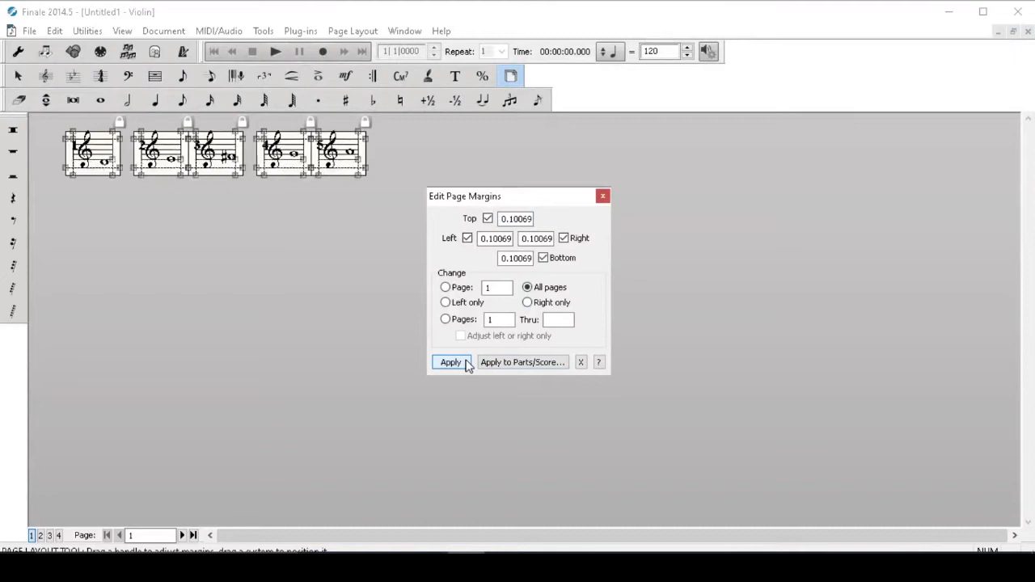
Set the top page margin to 0.13 for all pages and close the margin settings
{"action": "double_click", "coordinate": [502, 218]}
{"action": "type", "text": "0.12153"}
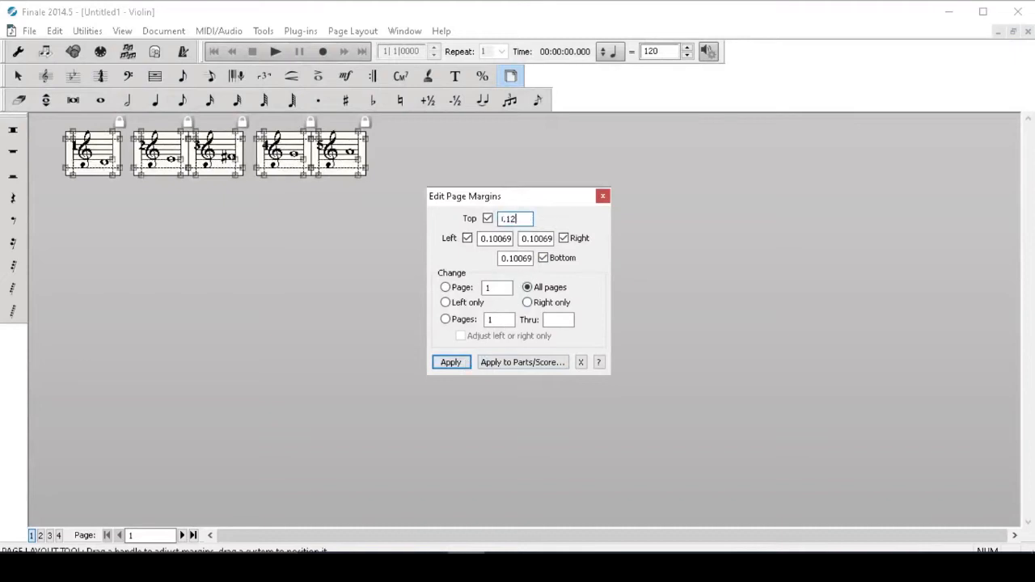
{"action": "left_click_drag", "start_coordinate": [512, 219], "coordinate": [623, 182]}
{"action": "type", "text": "3"}
{"action": "key", "text": "Return"}
{"action": "left_click", "coordinate": [603, 196]}
{"action": "key", "text": "Escape"}
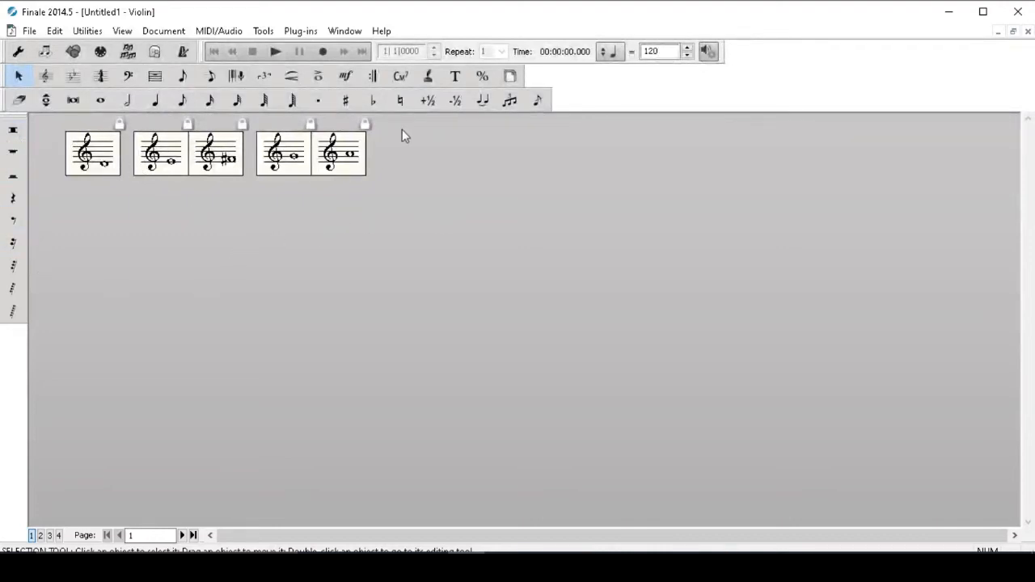
Set the top page margin to 0.14 and apply it to all pages of the Violin part
{"action": "scroll", "coordinate": [402, 130], "scroll_direction": "up", "scroll_amount": 3}
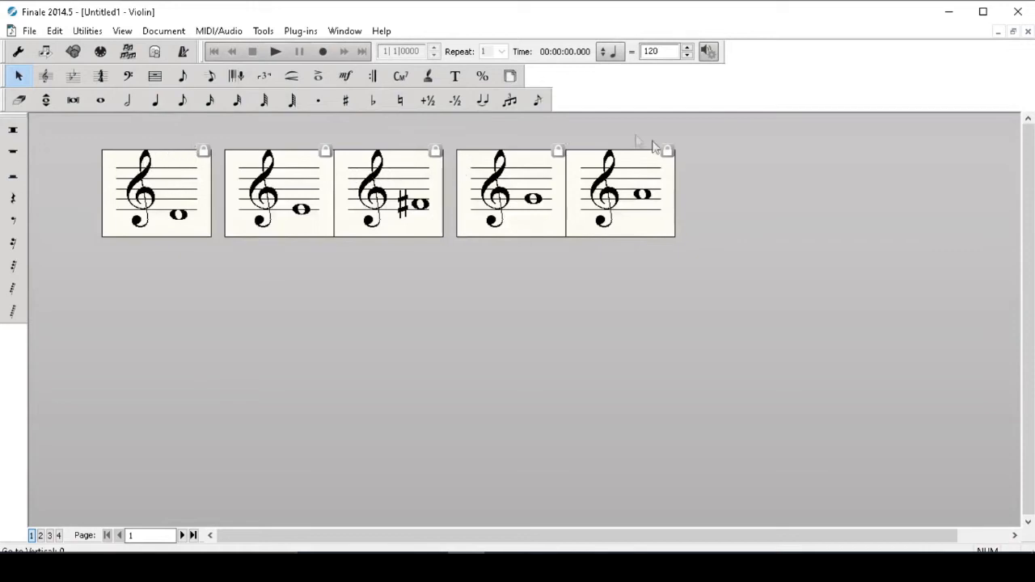
{"action": "left_click", "coordinate": [510, 75]}
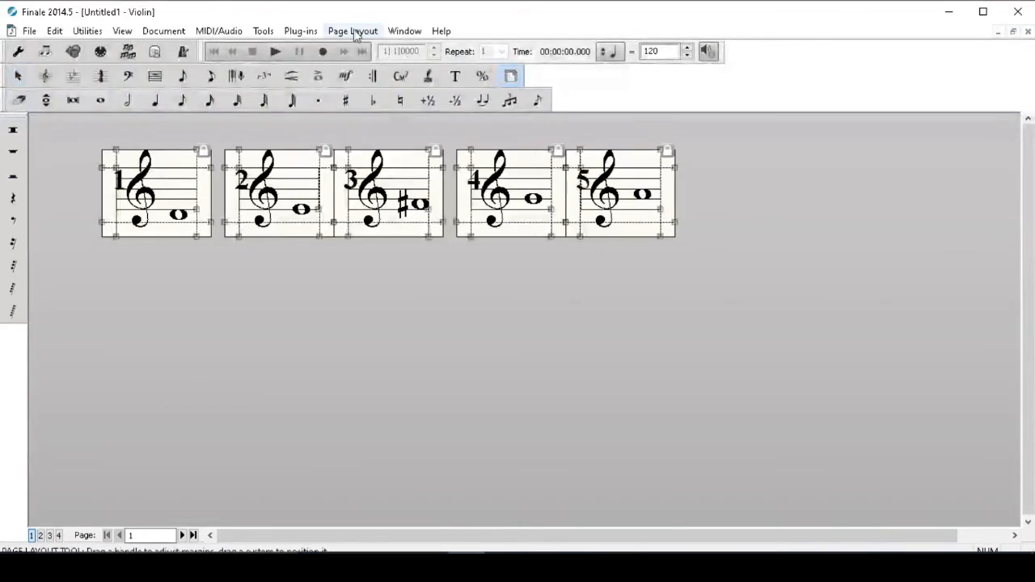
{"action": "left_click", "coordinate": [353, 30]}
{"action": "mouse_move", "coordinate": [488, 235]}
{"action": "left_click", "coordinate": [577, 232]}
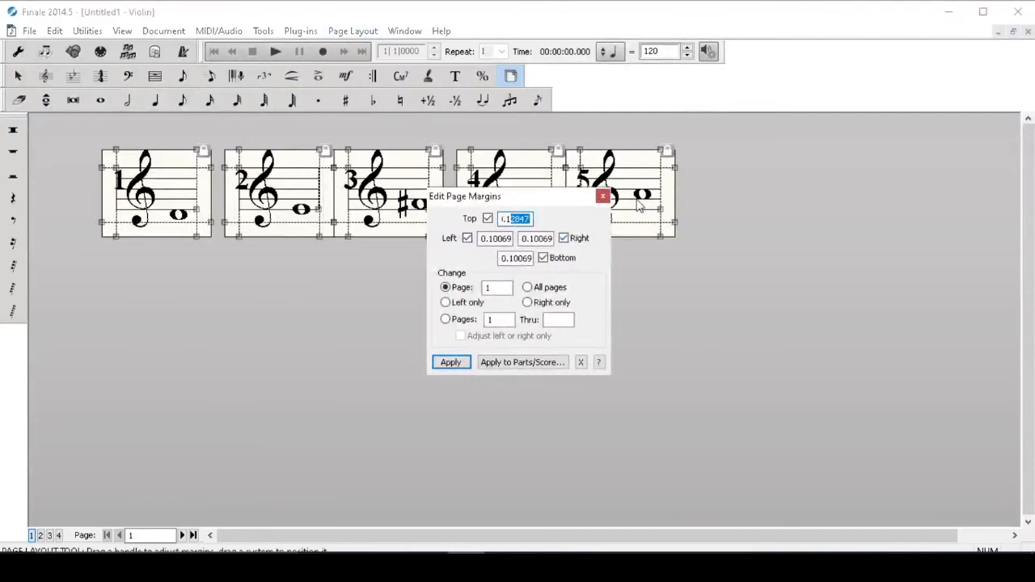
{"action": "type", "text": "4"}
{"action": "key", "text": "Return"}
{"action": "left_click", "coordinate": [529, 288]}
{"action": "left_click", "coordinate": [450, 362]}
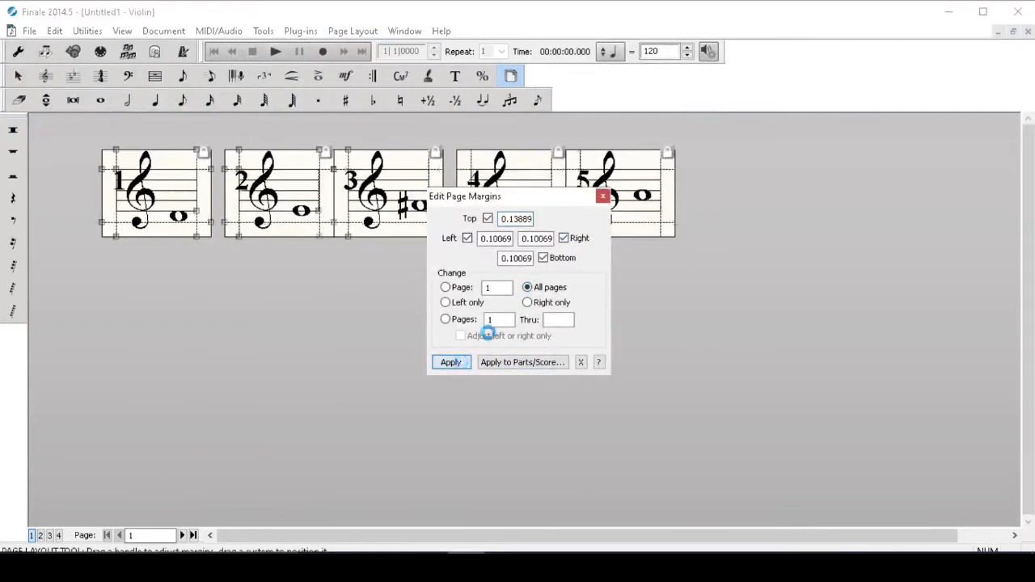
{"action": "left_click", "coordinate": [602, 197]}
{"action": "key", "text": "Escape"}
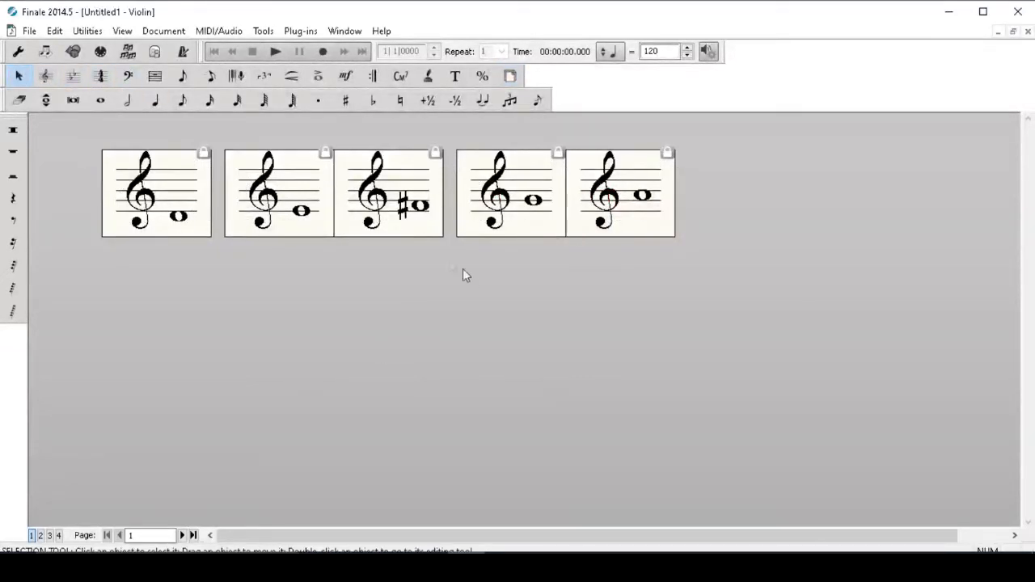
{"action": "left_click", "coordinate": [482, 76]}
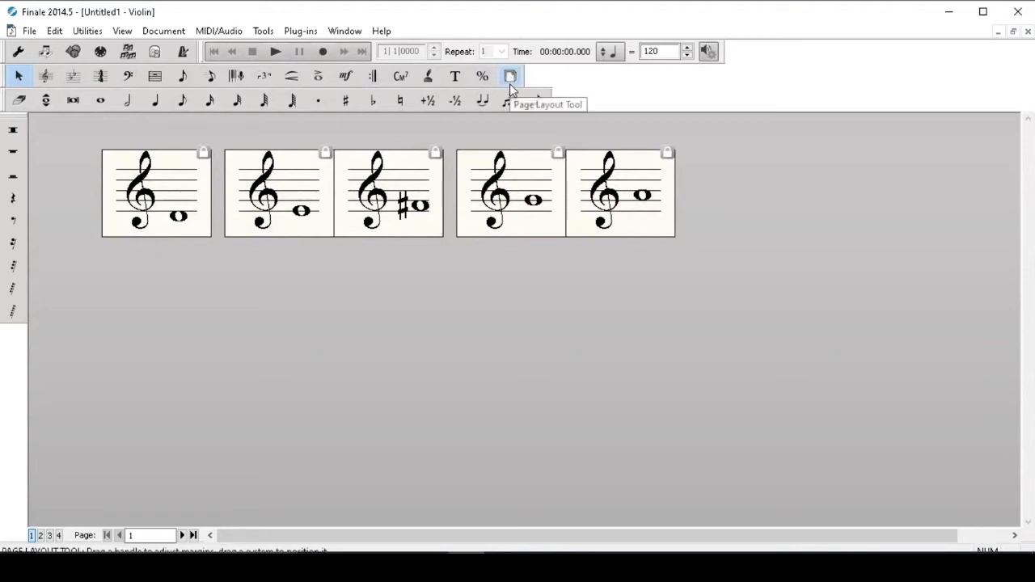
{"action": "left_click", "coordinate": [509, 78]}
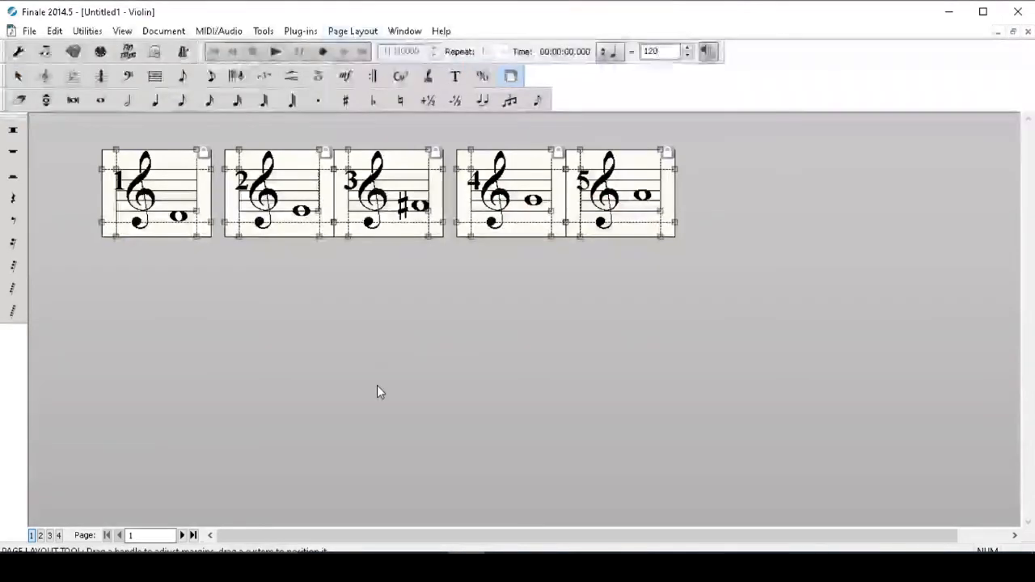
{"action": "left_click", "coordinate": [16, 74]}
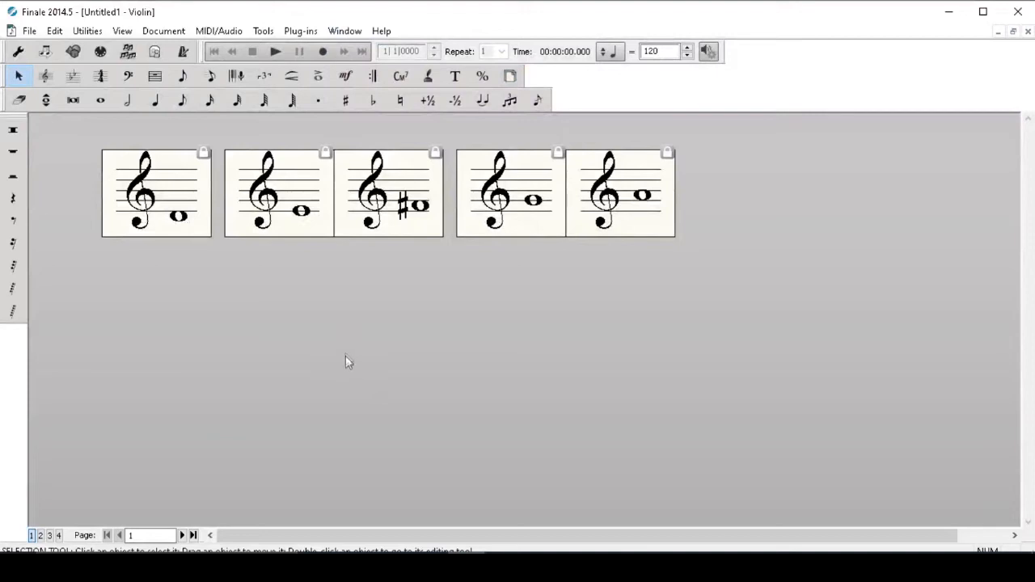
{"action": "left_click", "coordinate": [346, 31]}
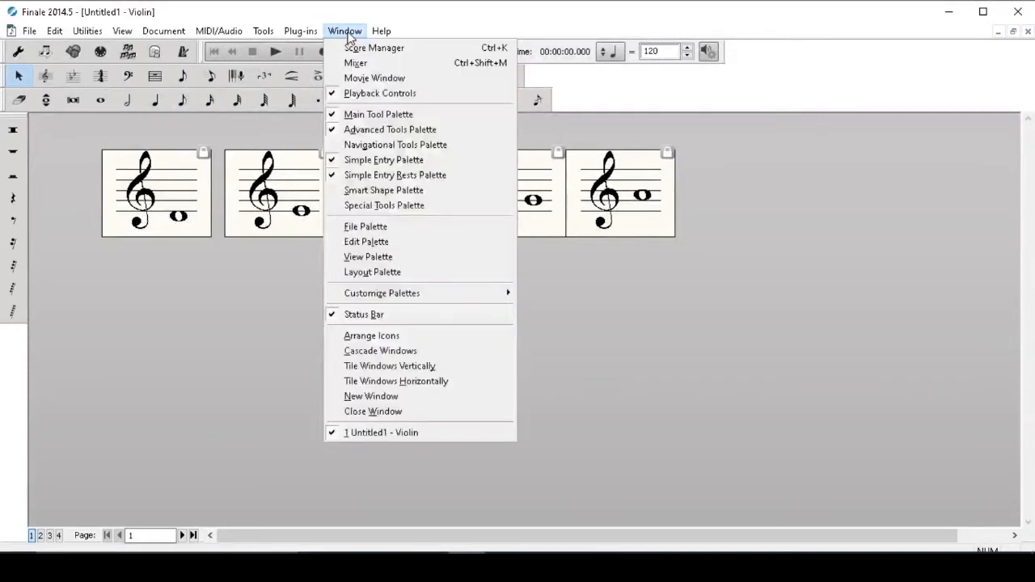
{"action": "left_click", "coordinate": [420, 7]}
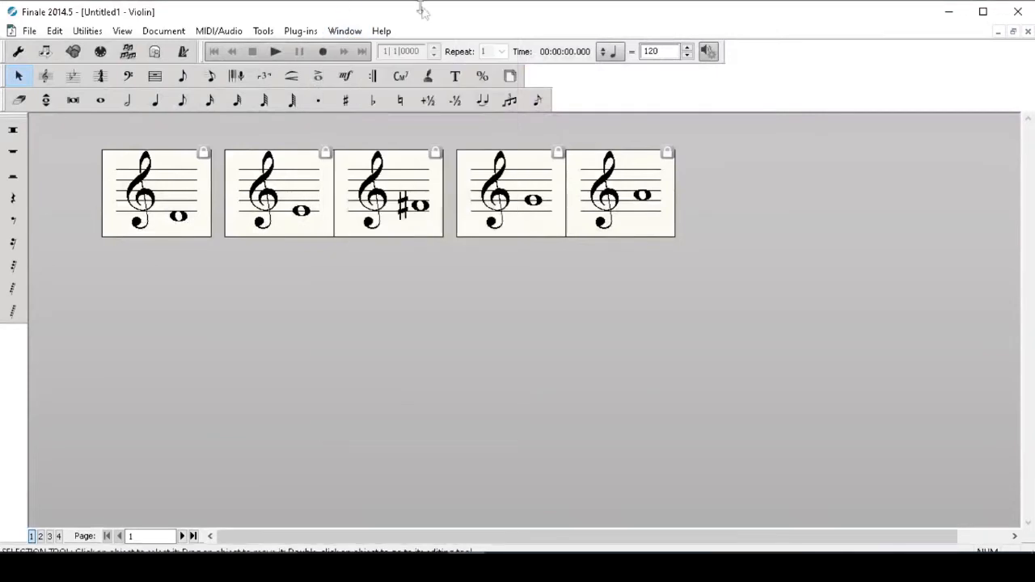
{"action": "left_click", "coordinate": [510, 77]}
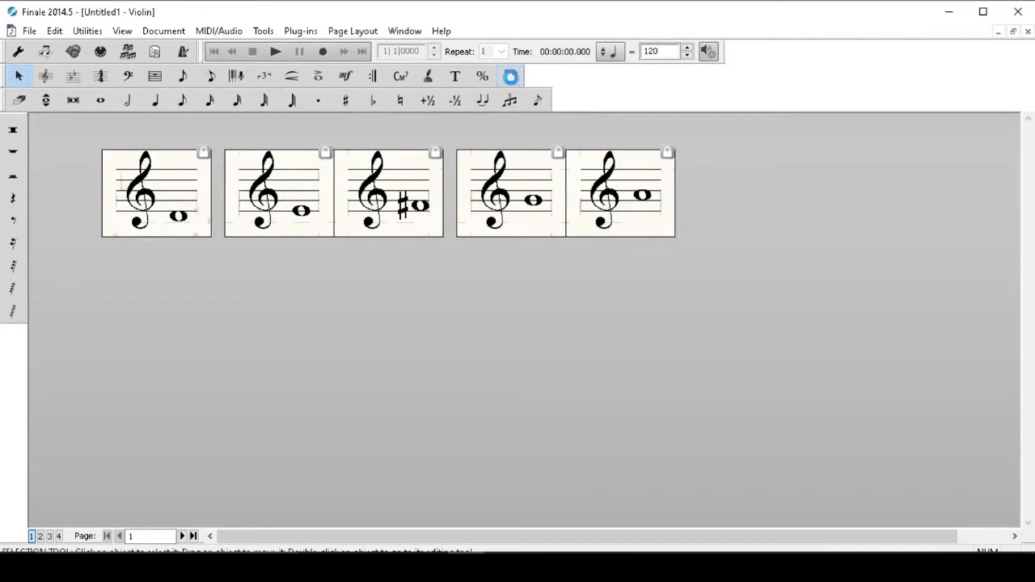
Switch to the Viola part, select all its measures and lock the layout with 1 measure per system
{"action": "left_click", "coordinate": [343, 32]}
{"action": "left_click", "coordinate": [58, 129]}
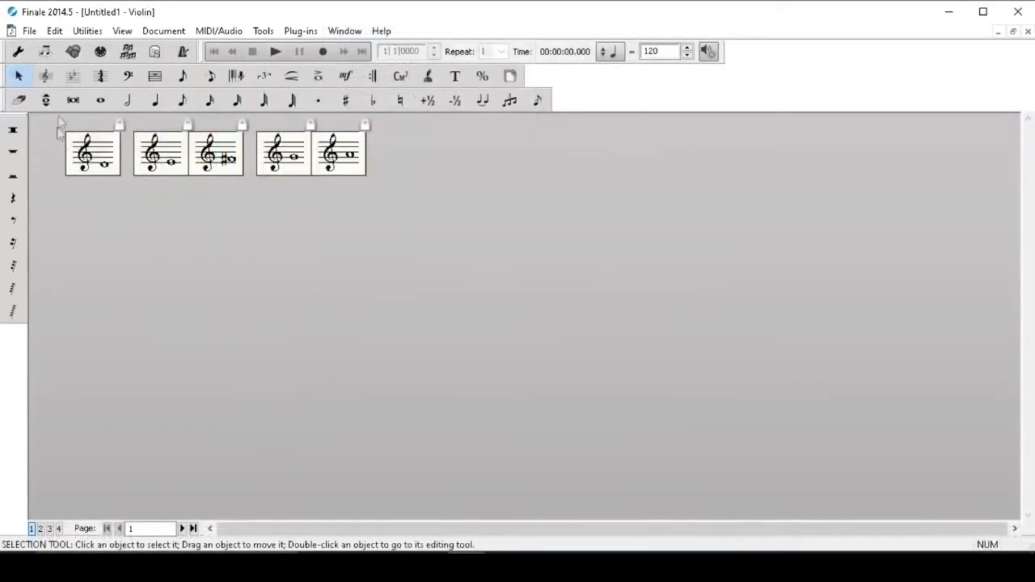
{"action": "left_click", "coordinate": [162, 35]}
{"action": "mouse_move", "coordinate": [170, 64]}
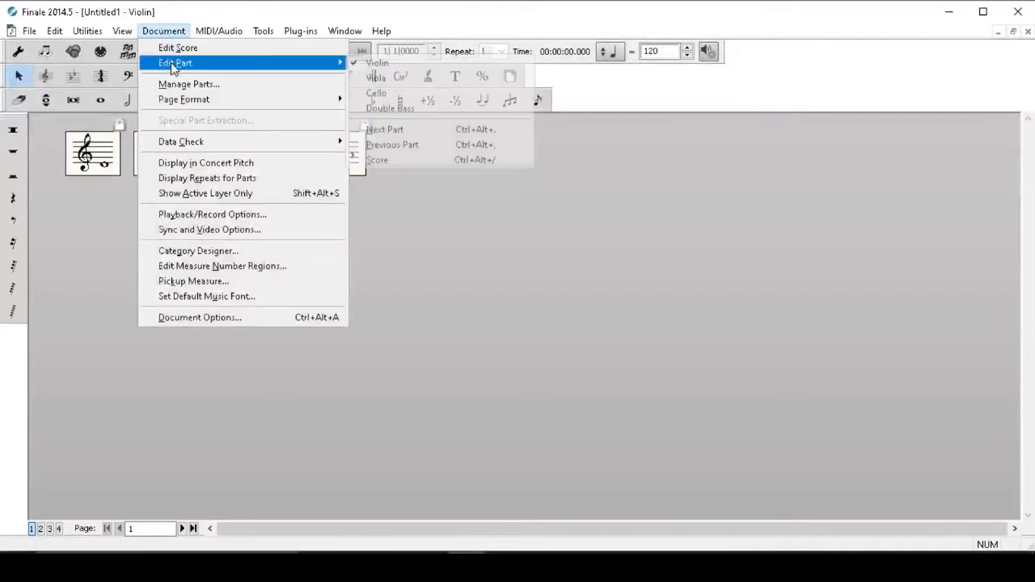
{"action": "left_click", "coordinate": [383, 81]}
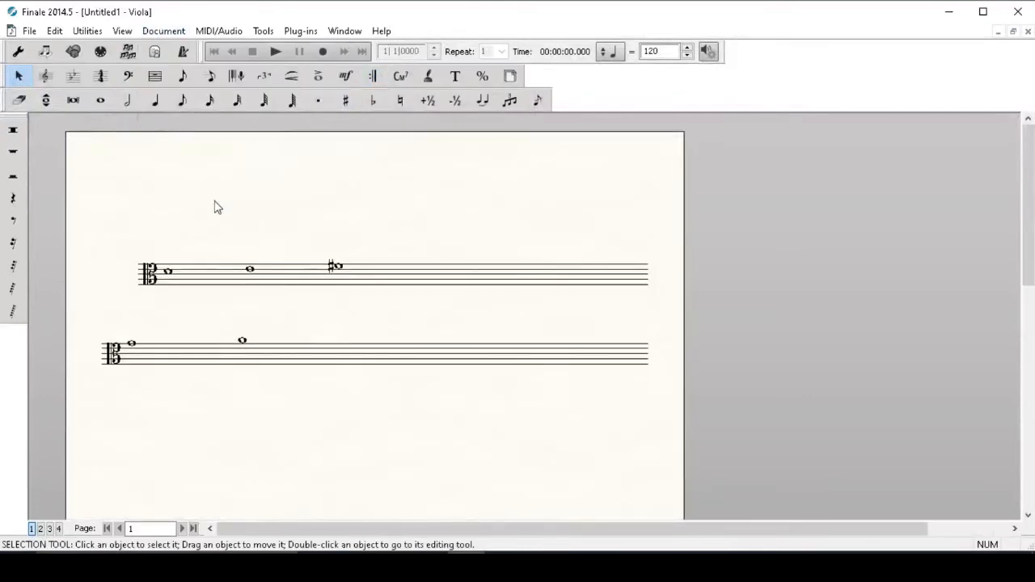
{"action": "key", "text": "ctrl+a"}
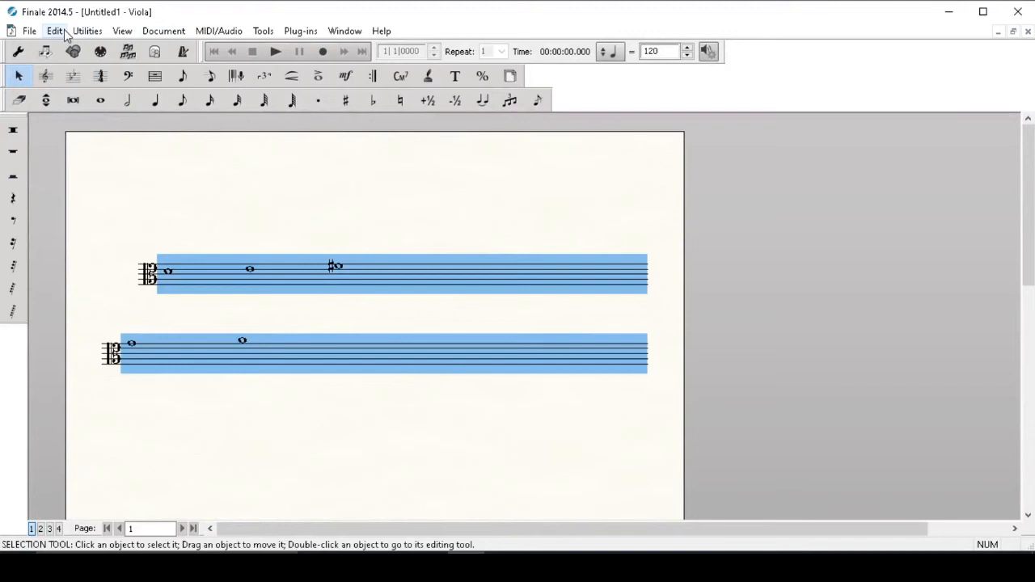
{"action": "left_click", "coordinate": [89, 31]}
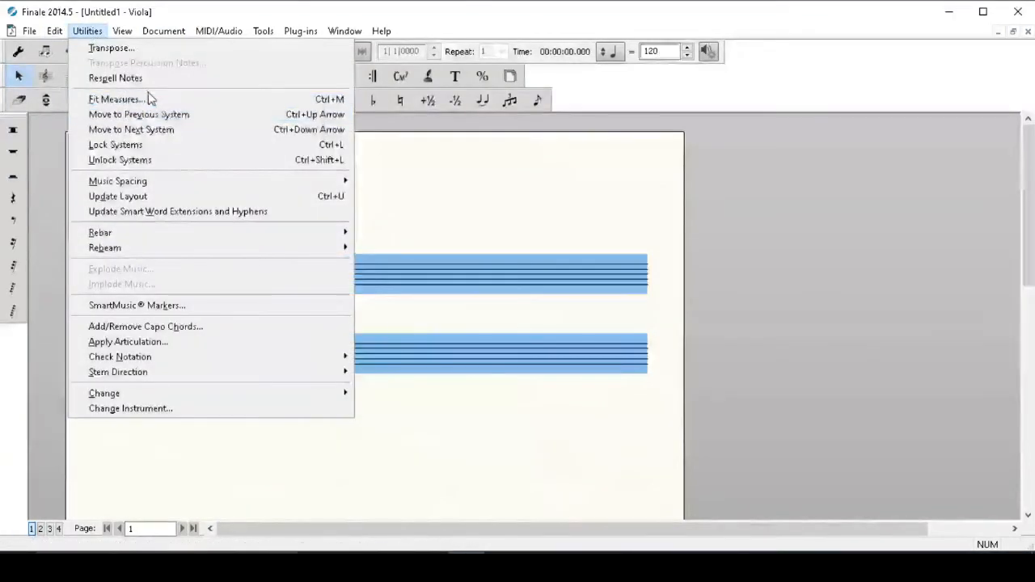
{"action": "left_click", "coordinate": [150, 99]}
{"action": "key", "text": "Return"}
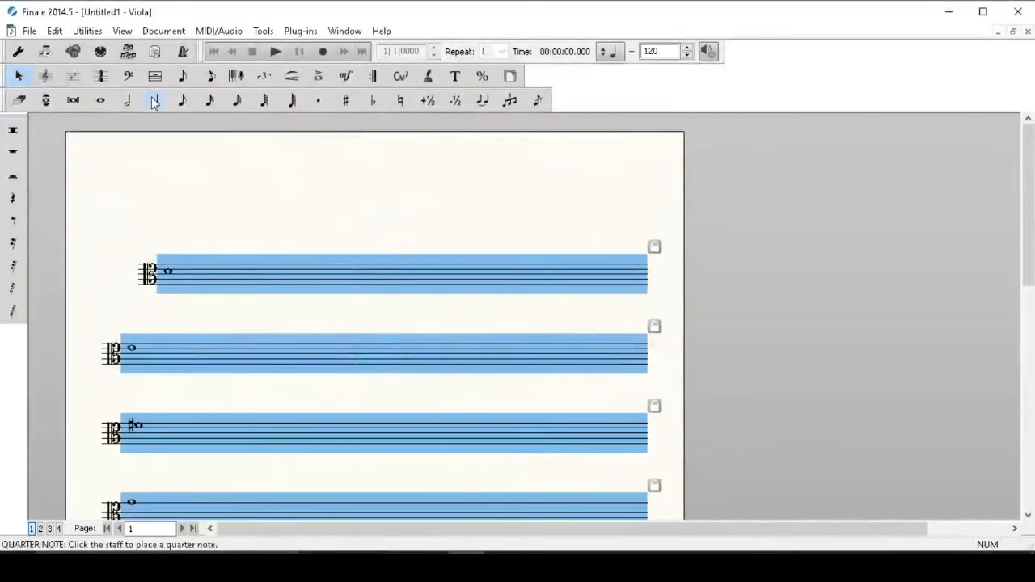
Switch to the Cello part and lock measures 1 through 5 with 1 measure per system
{"action": "left_click", "coordinate": [164, 32]}
{"action": "mouse_move", "coordinate": [203, 63]}
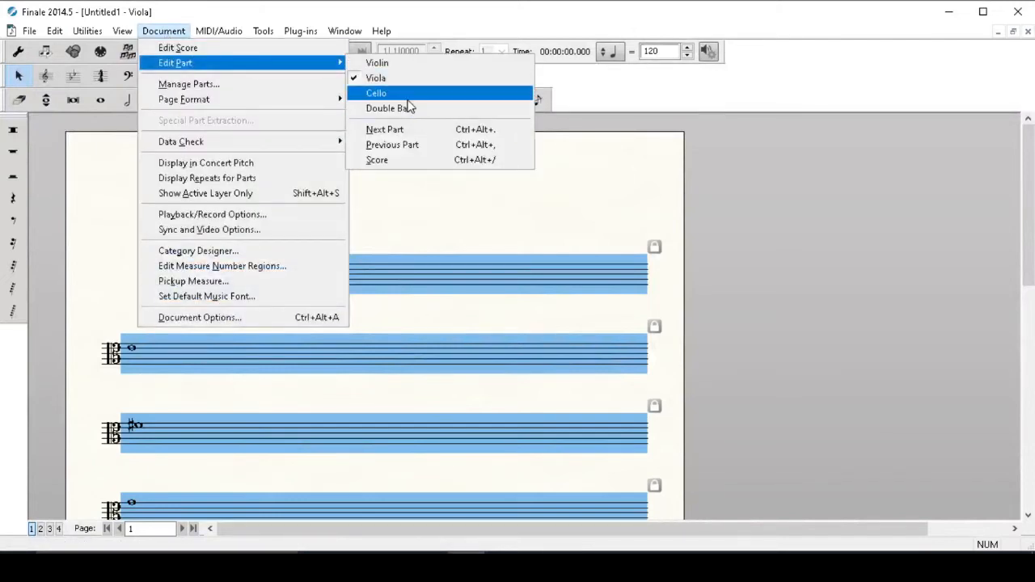
{"action": "left_click", "coordinate": [376, 93]}
{"action": "left_click", "coordinate": [164, 32]}
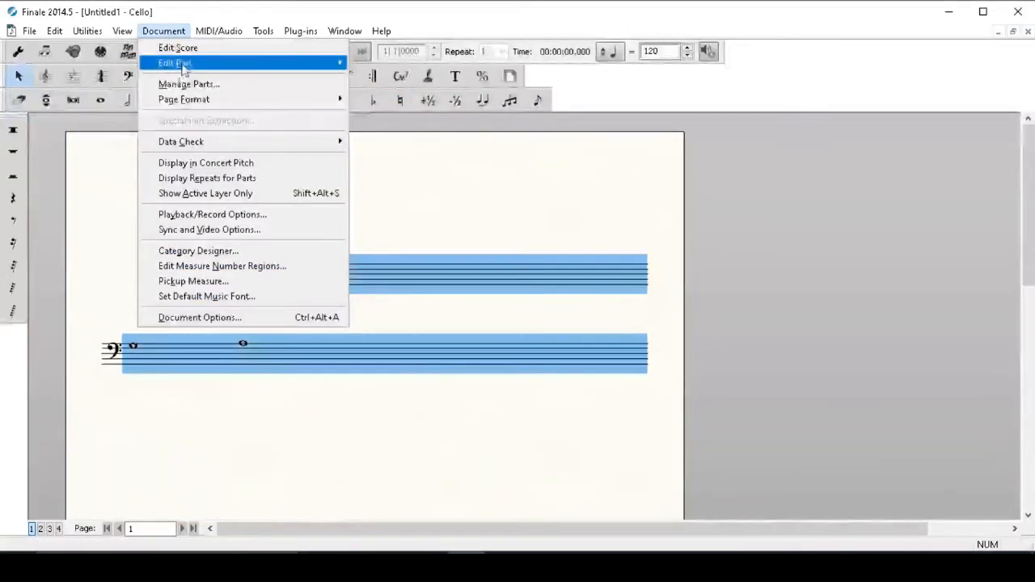
{"action": "mouse_move", "coordinate": [84, 34]}
{"action": "left_click", "coordinate": [98, 99]}
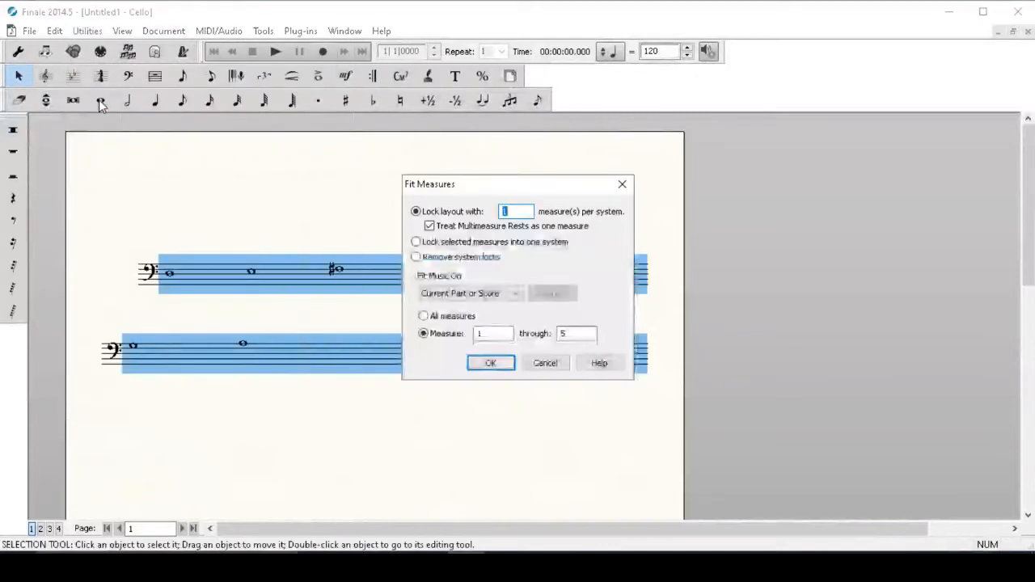
{"action": "key", "text": "Return"}
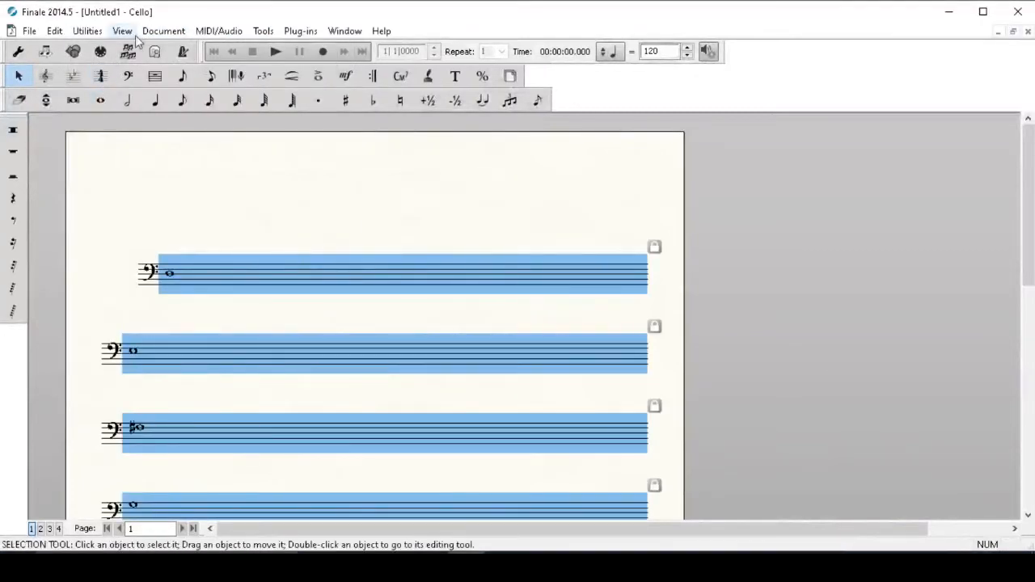
Switch to the Double Bass part, lock measures 1 through 5 with 1 measure per system and clear the selection
{"action": "left_click", "coordinate": [165, 31]}
{"action": "mouse_move", "coordinate": [197, 70]}
{"action": "left_click", "coordinate": [390, 107]}
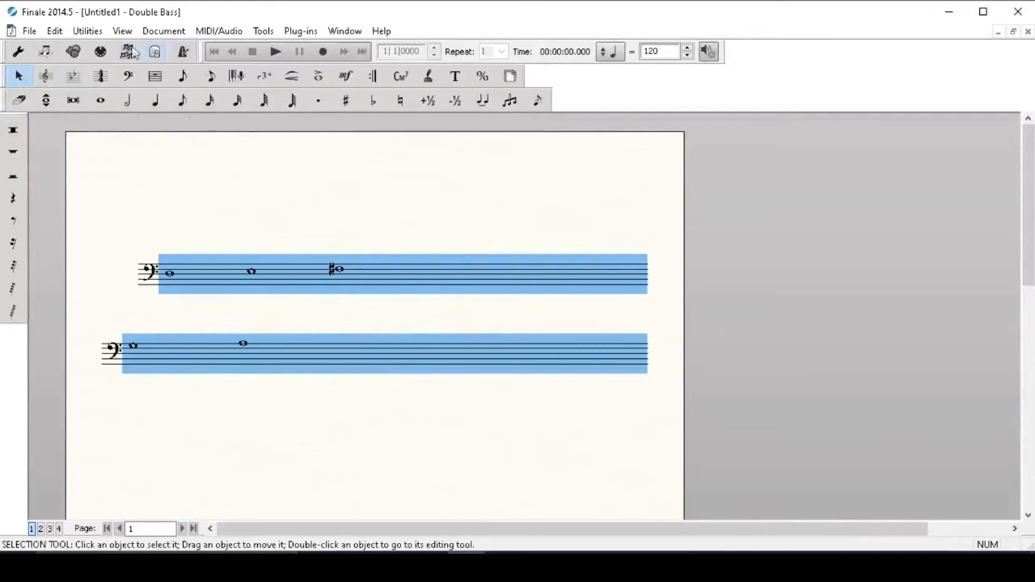
{"action": "left_click", "coordinate": [87, 30]}
{"action": "left_click", "coordinate": [107, 99]}
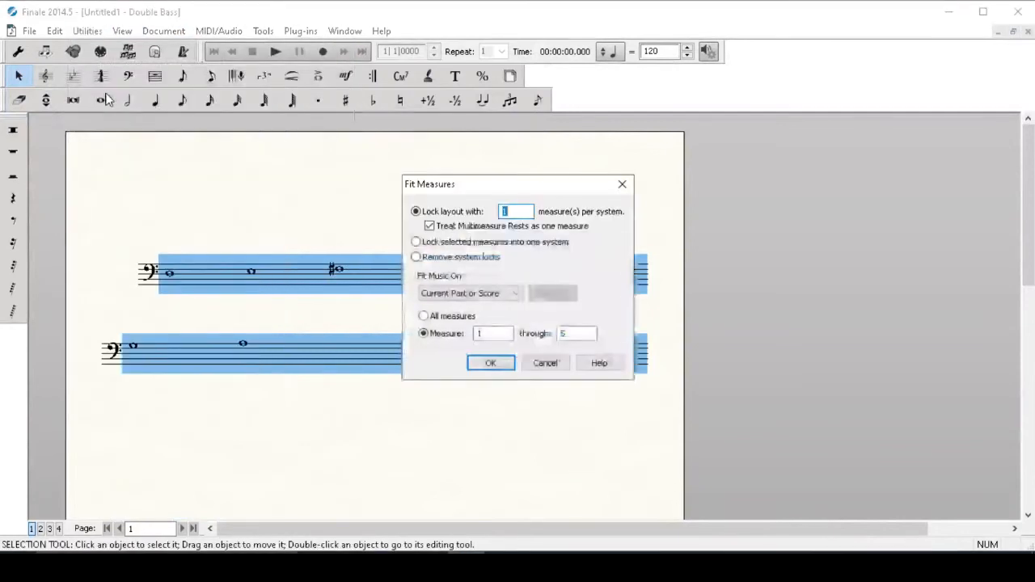
{"action": "key", "text": "Return"}
{"action": "left_click", "coordinate": [175, 182]}
{"action": "scroll", "coordinate": [177, 182], "scroll_direction": "down", "scroll_amount": 4}
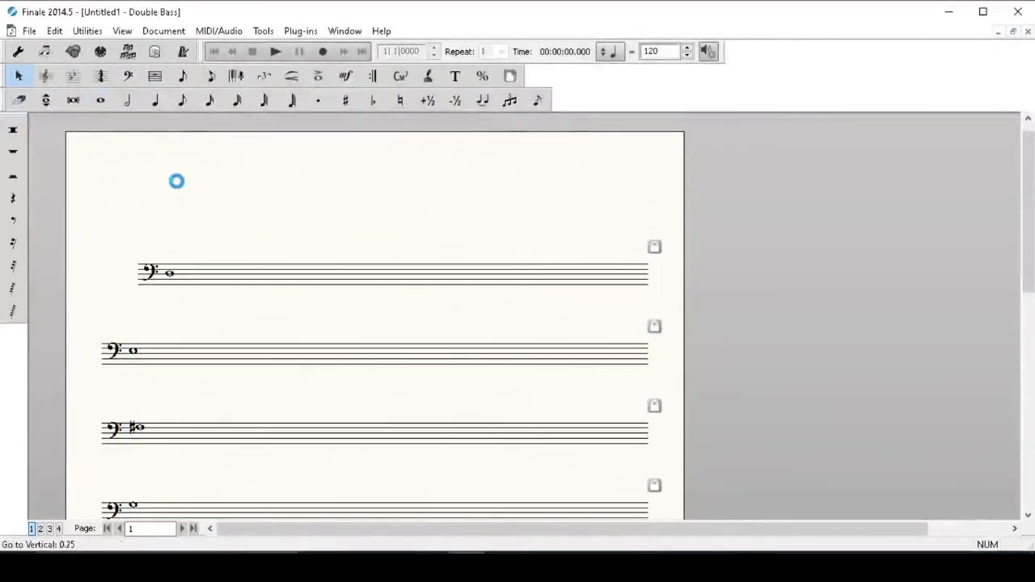
{"action": "scroll", "coordinate": [190, 201], "scroll_direction": "up", "scroll_amount": 4}
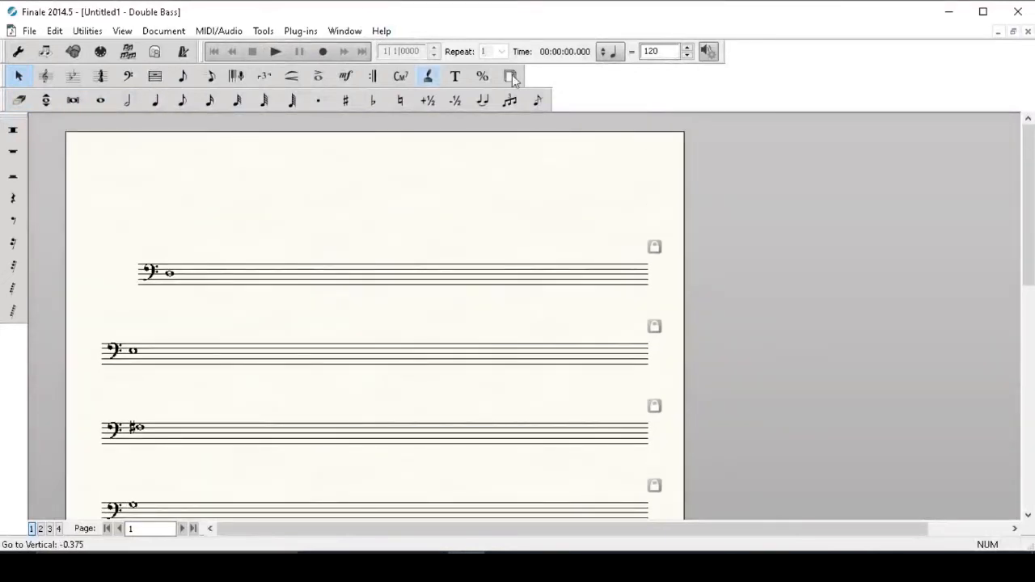
Return to the Violin part and activate the Page Layout tool
{"action": "left_click", "coordinate": [122, 31]}
{"action": "mouse_move", "coordinate": [186, 63]}
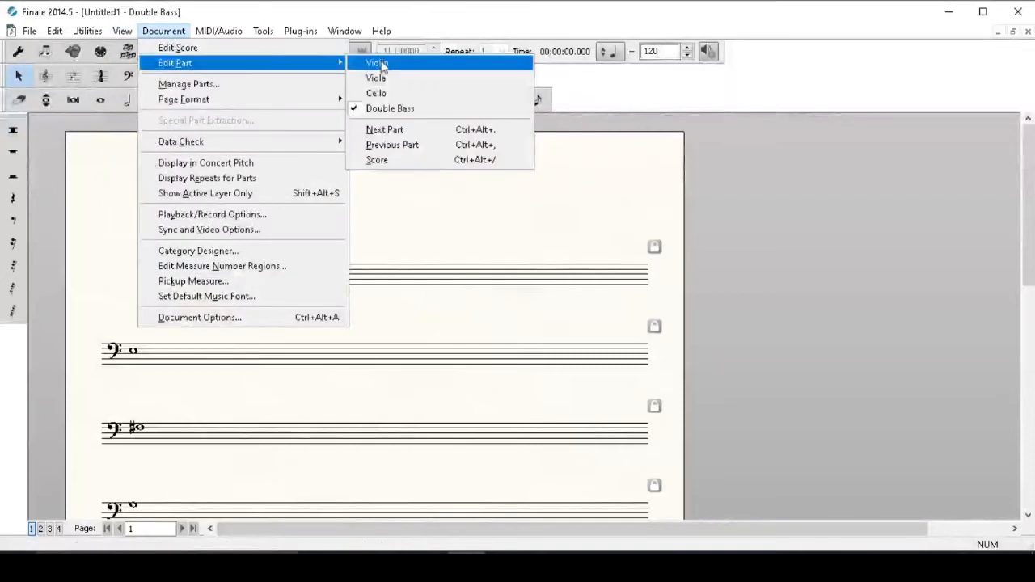
{"action": "left_click", "coordinate": [383, 64]}
{"action": "left_click", "coordinate": [513, 76]}
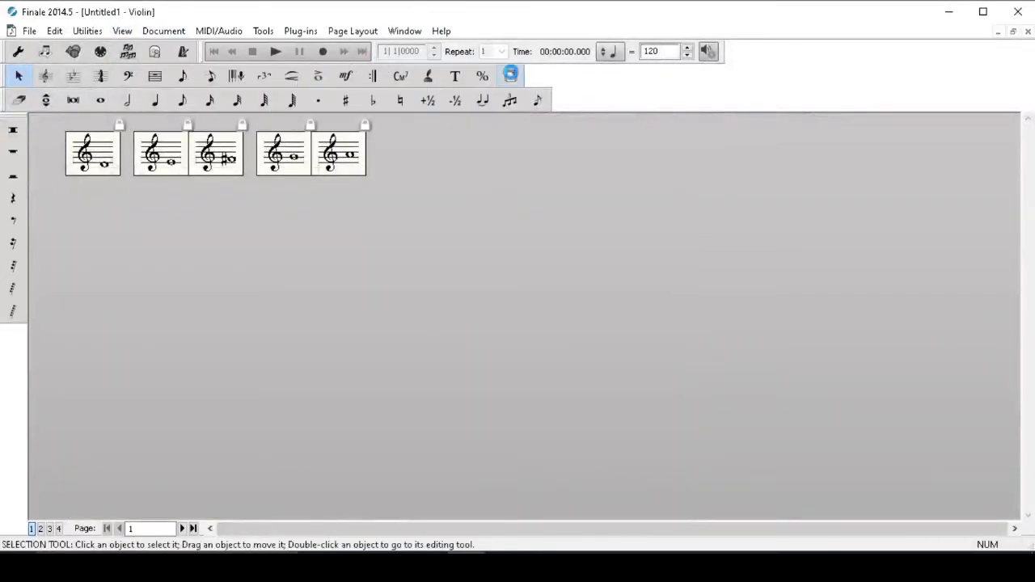
Apply system margins and a distance between systems of 0 to all systems of the Viola, Cello and Double Bass parts
{"action": "left_click", "coordinate": [353, 31]}
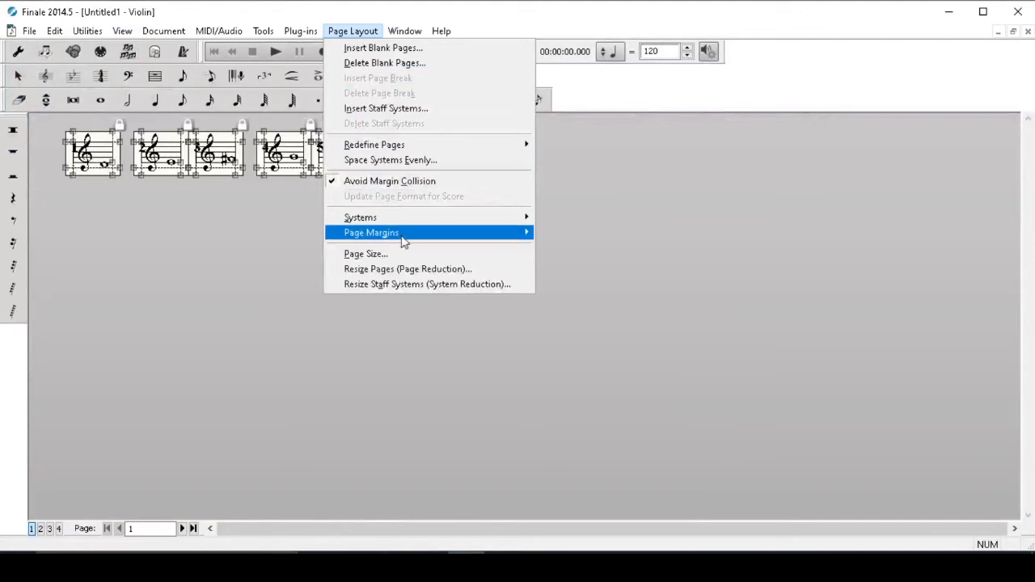
{"action": "mouse_move", "coordinate": [404, 241]}
{"action": "mouse_move", "coordinate": [408, 218]}
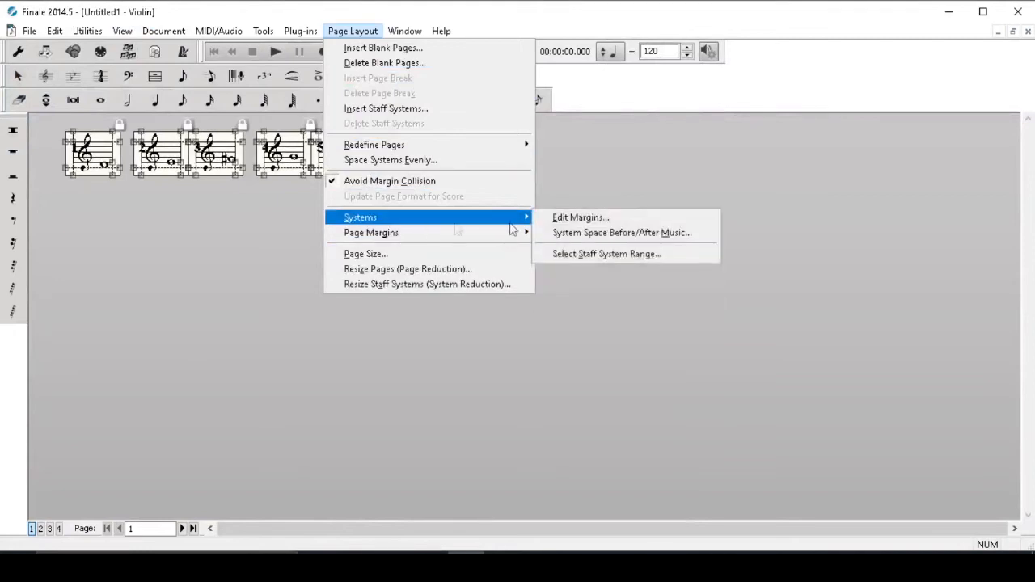
{"action": "left_click", "coordinate": [602, 219]}
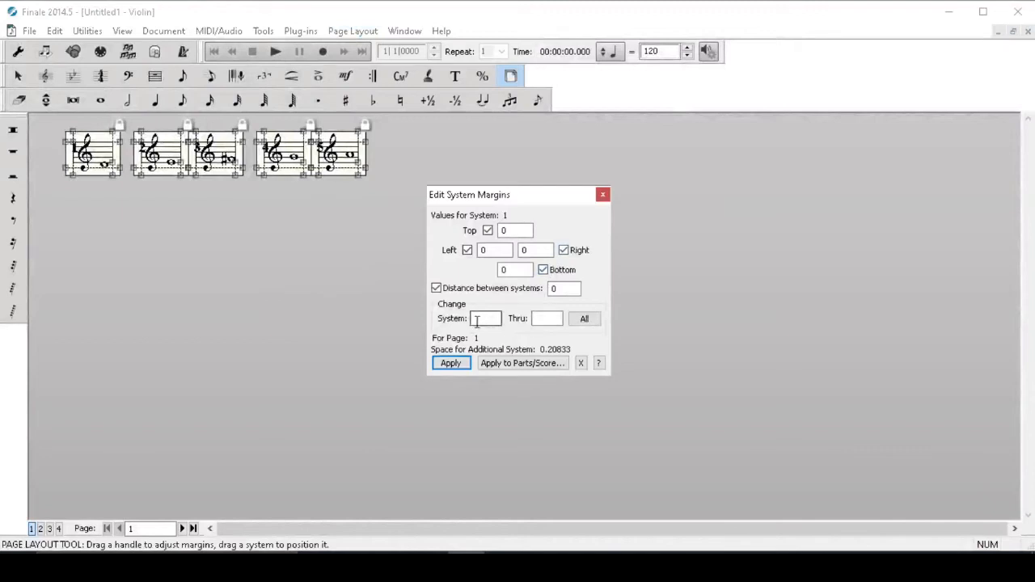
{"action": "left_click", "coordinate": [580, 321]}
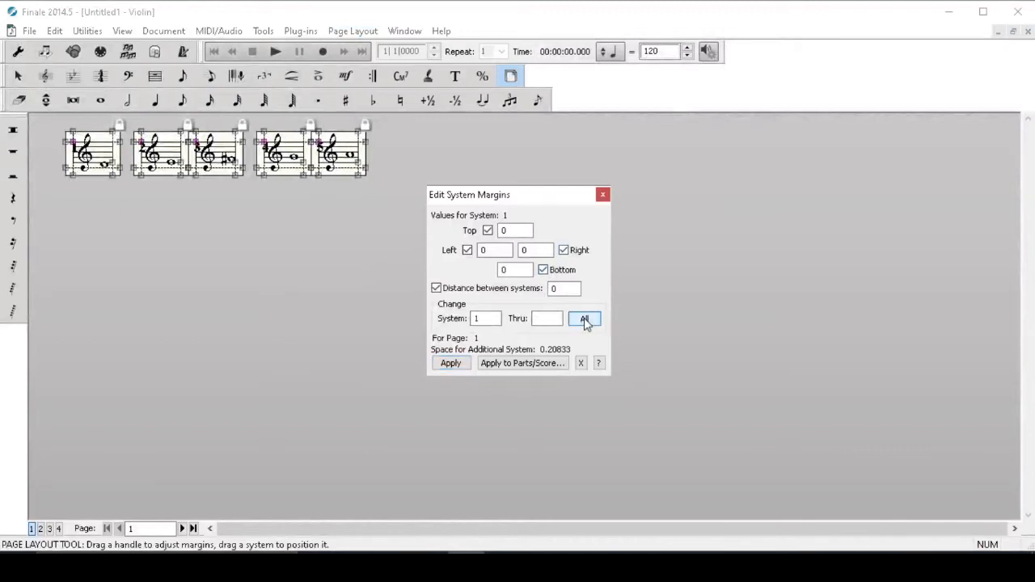
{"action": "left_click", "coordinate": [522, 364]}
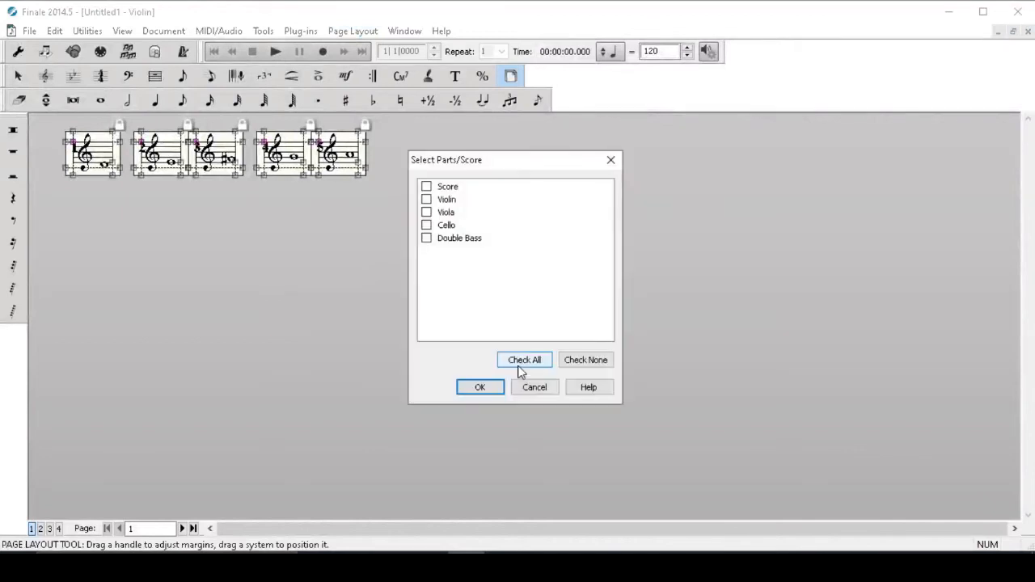
{"action": "left_click", "coordinate": [427, 238]}
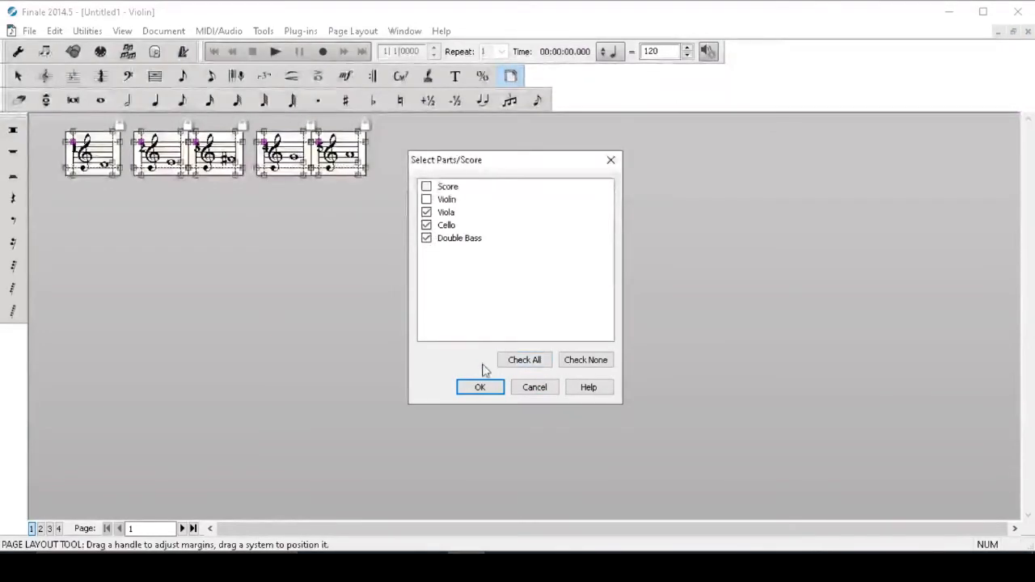
{"action": "left_click", "coordinate": [487, 390]}
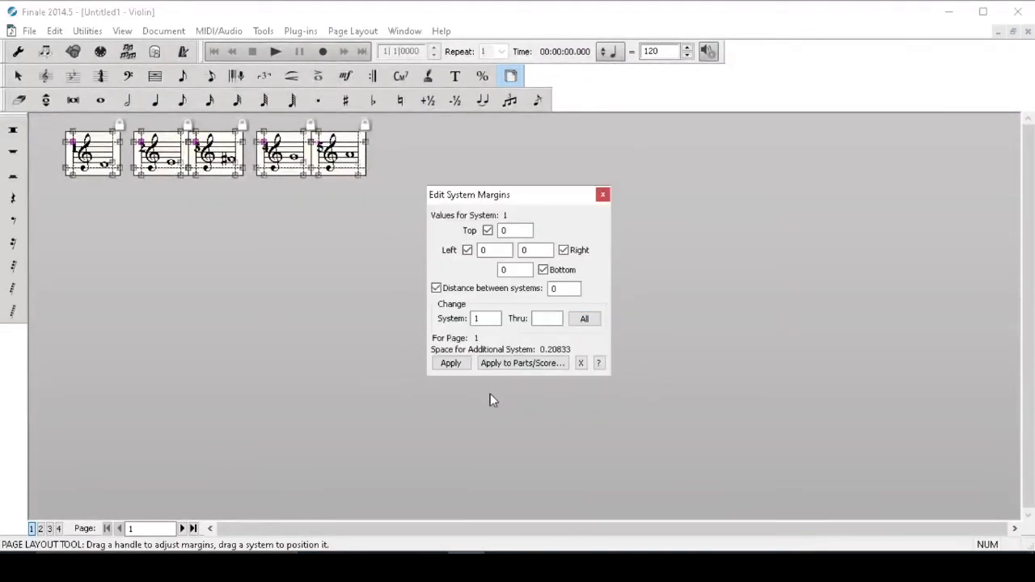
{"action": "left_click", "coordinate": [604, 197]}
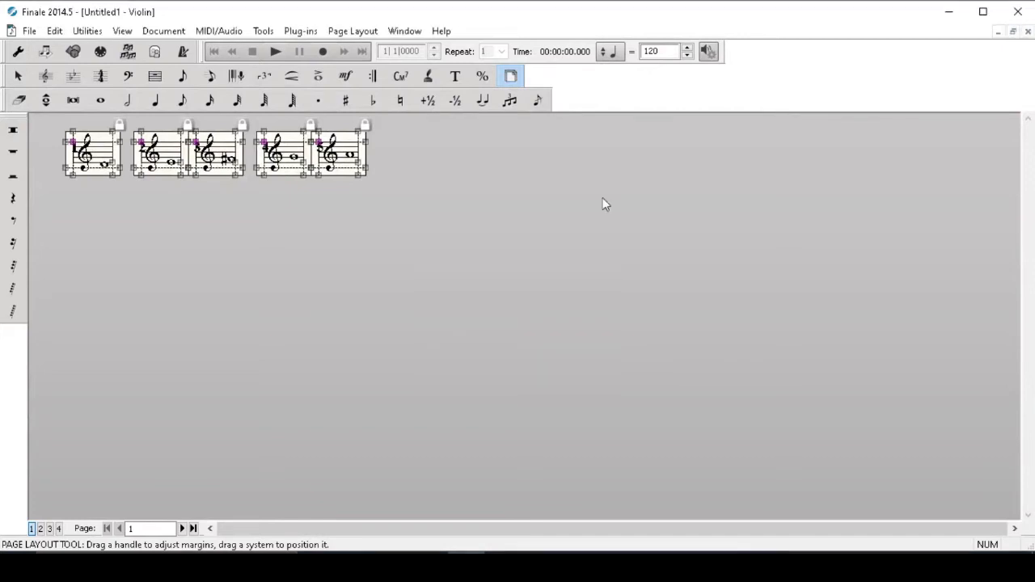
Apply page margins of 0.13889 top and 0.10069 left, right and bottom to all pages of the Viola, Cello and Double Bass parts
{"action": "left_click", "coordinate": [353, 30]}
{"action": "mouse_move", "coordinate": [416, 234]}
{"action": "left_click", "coordinate": [579, 236]}
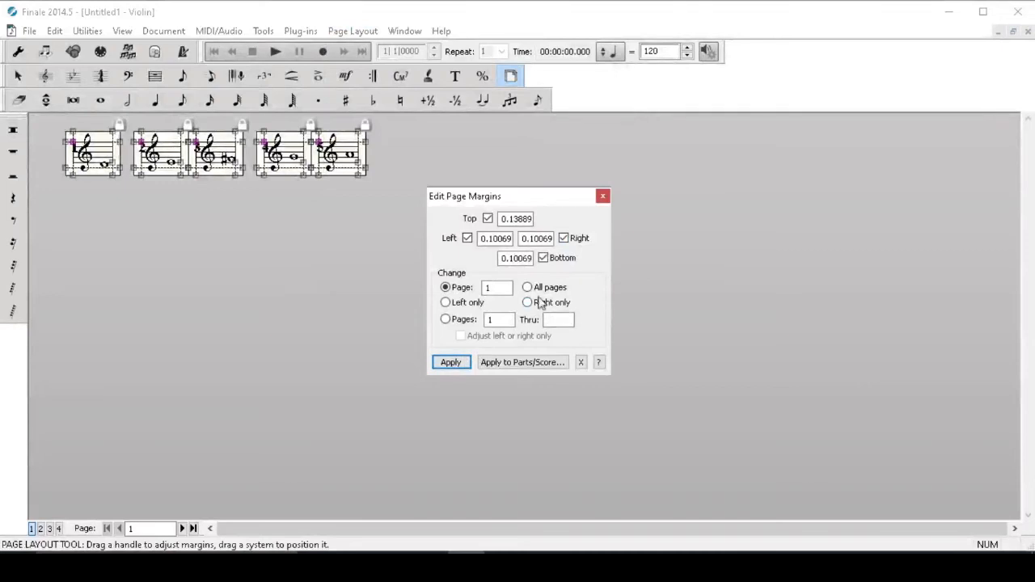
{"action": "left_click", "coordinate": [532, 364]}
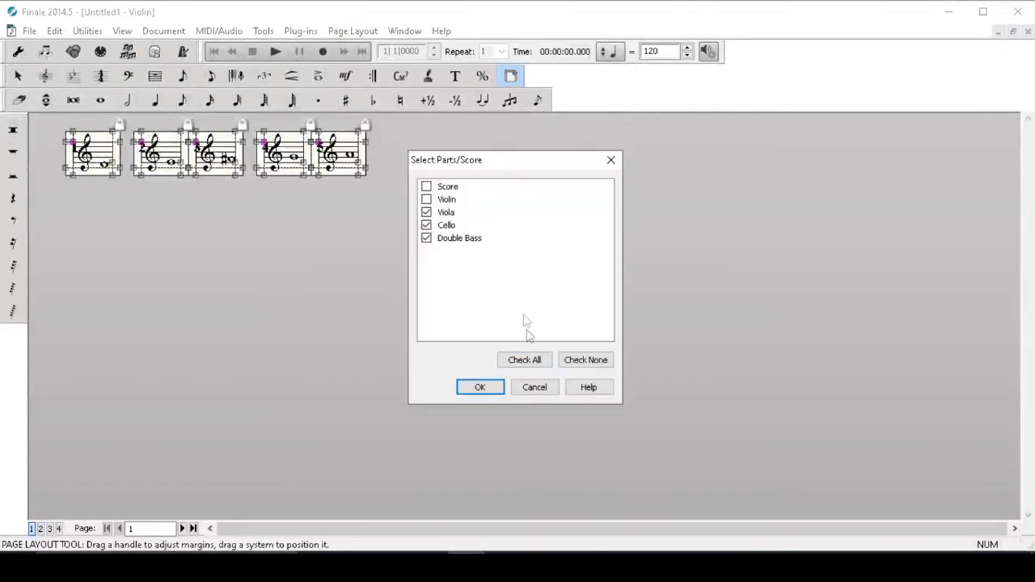
{"action": "left_click", "coordinate": [482, 389]}
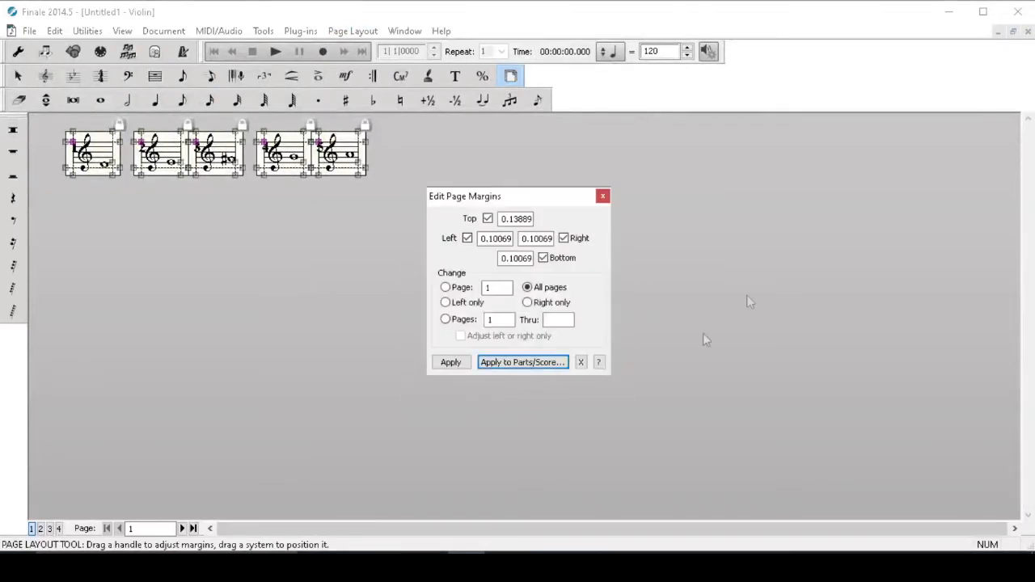
{"action": "left_click", "coordinate": [603, 197]}
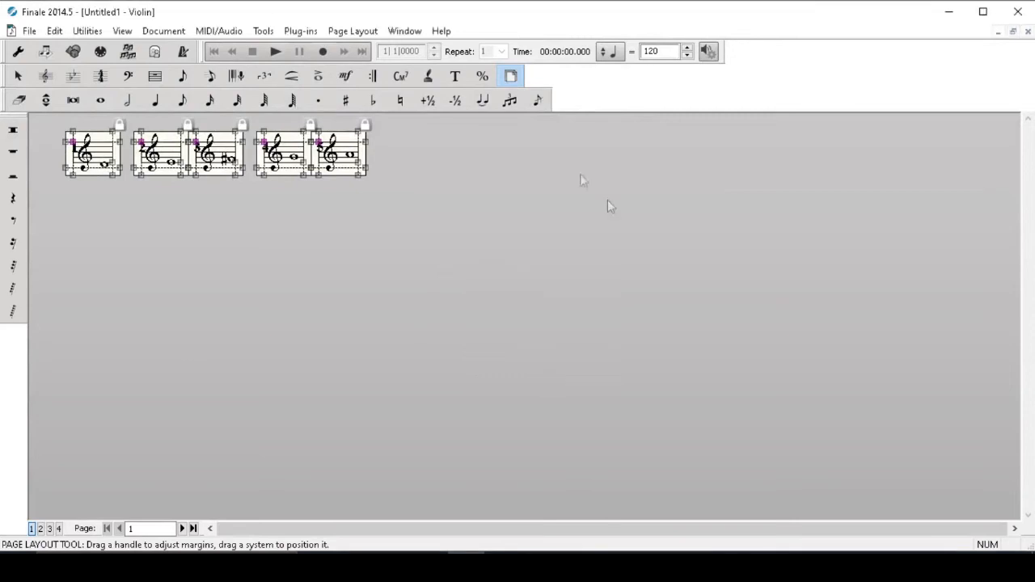
Apply the landscape page size of 0.75 by 0.60069 to all pages of the Viola, Cello and Double Bass parts
{"action": "left_click", "coordinate": [353, 31]}
{"action": "left_click", "coordinate": [436, 253]}
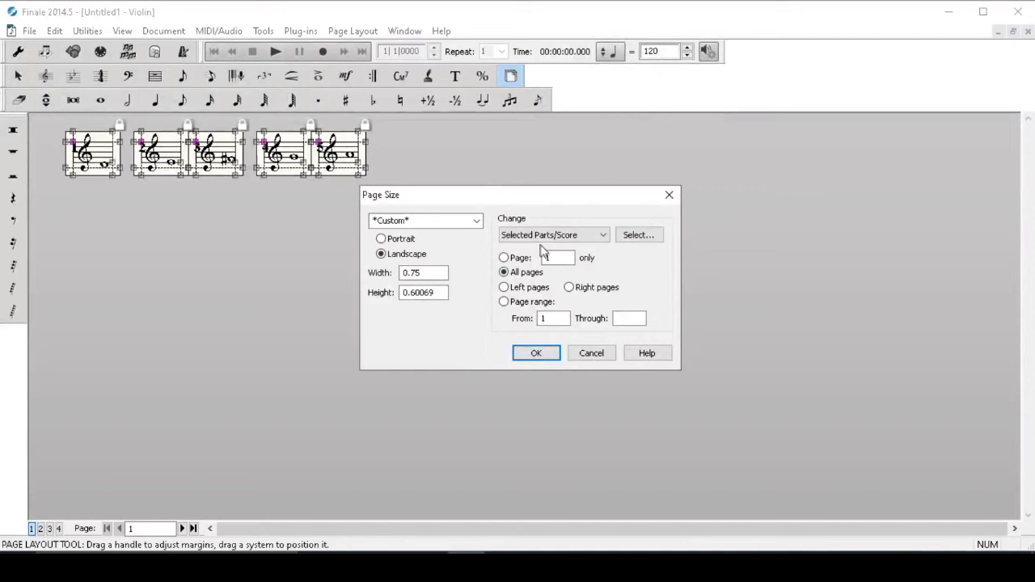
{"action": "left_click", "coordinate": [639, 235]}
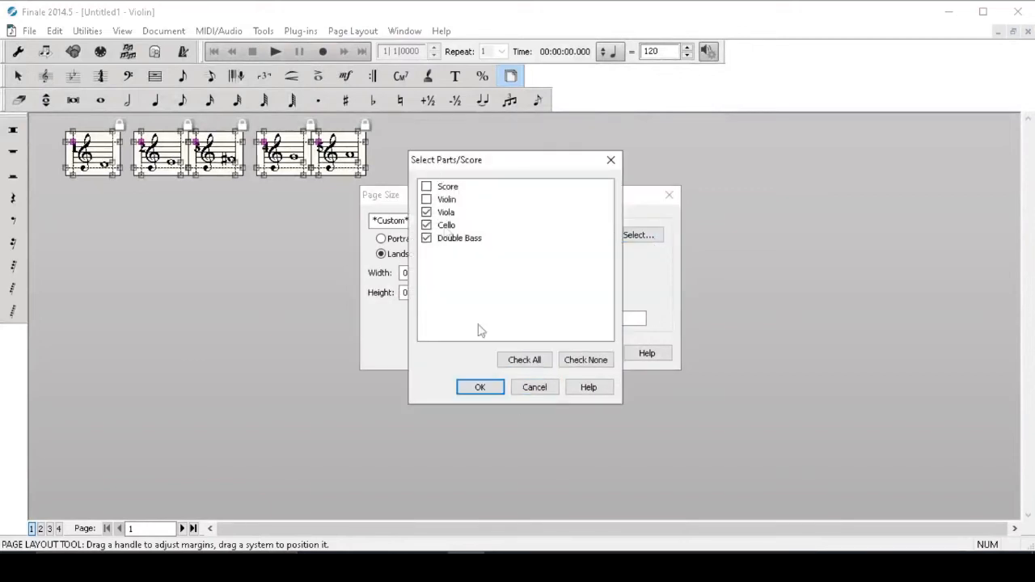
{"action": "left_click", "coordinate": [486, 388]}
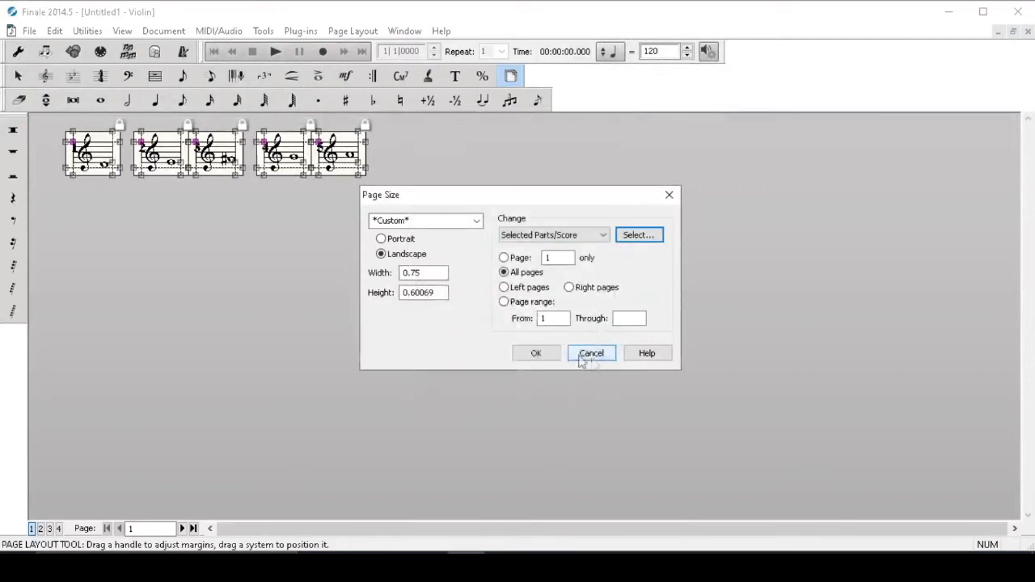
{"action": "left_click", "coordinate": [536, 353]}
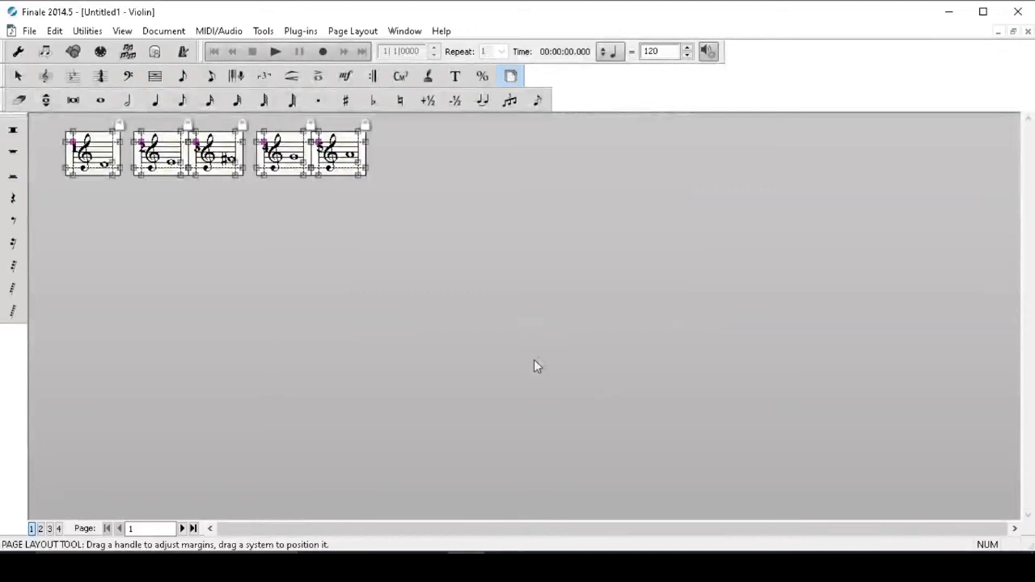
Switch to the Viola part and activate the Page Layout tool
{"action": "left_click", "coordinate": [163, 31]}
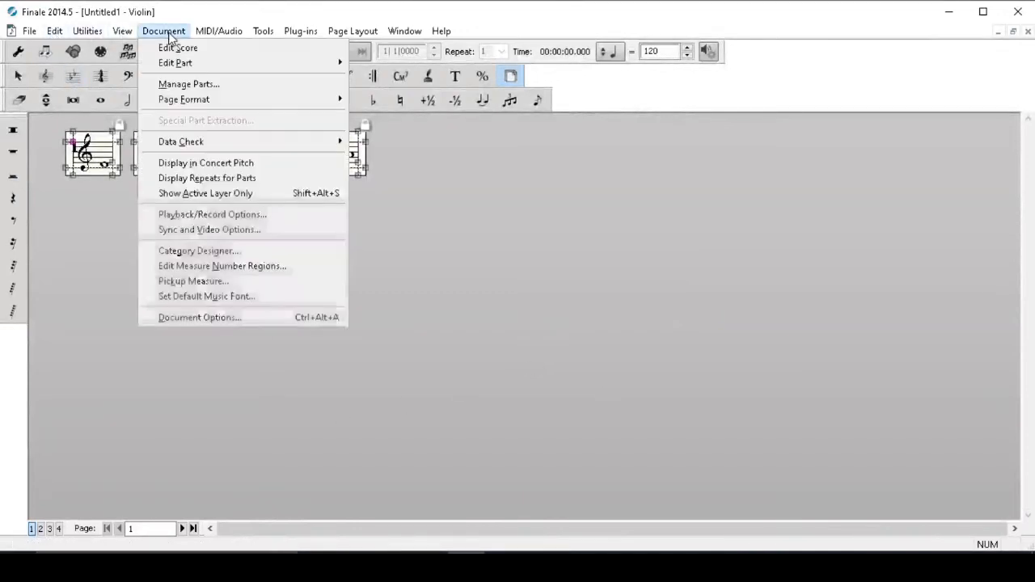
{"action": "left_click", "coordinate": [380, 63]}
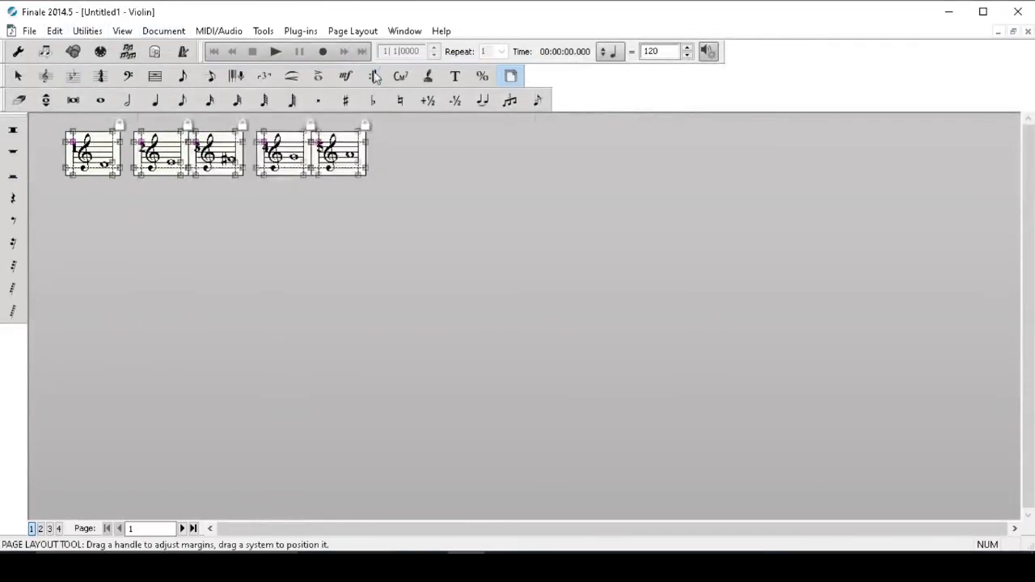
{"action": "left_click", "coordinate": [165, 31]}
{"action": "mouse_move", "coordinate": [185, 63]}
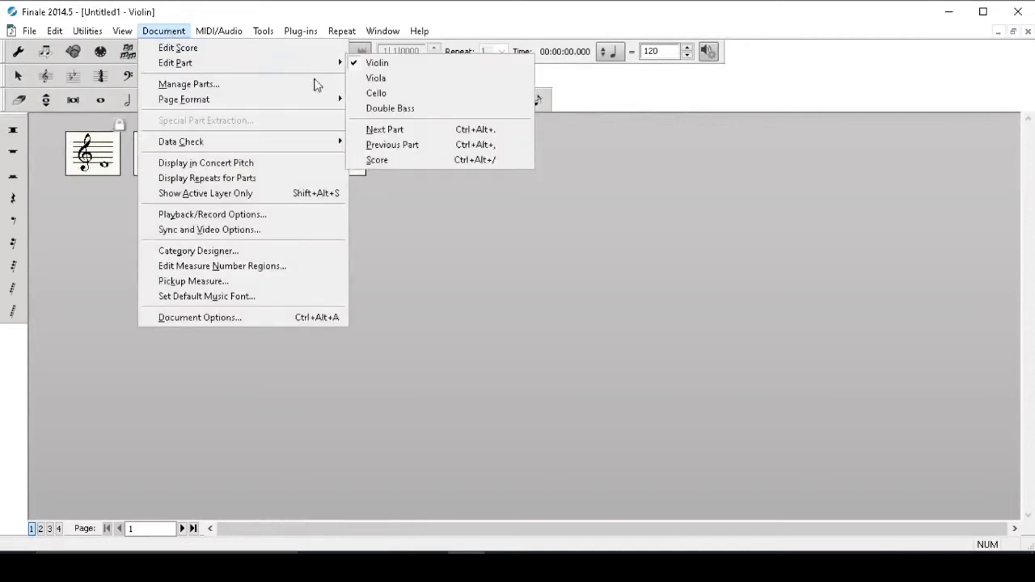
{"action": "left_click", "coordinate": [391, 75]}
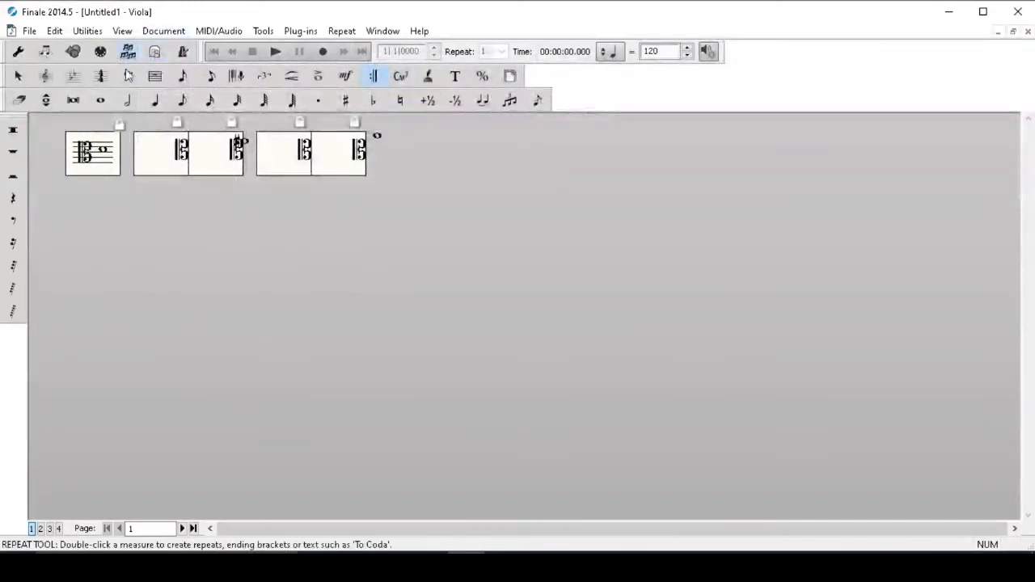
{"action": "left_click", "coordinate": [510, 76]}
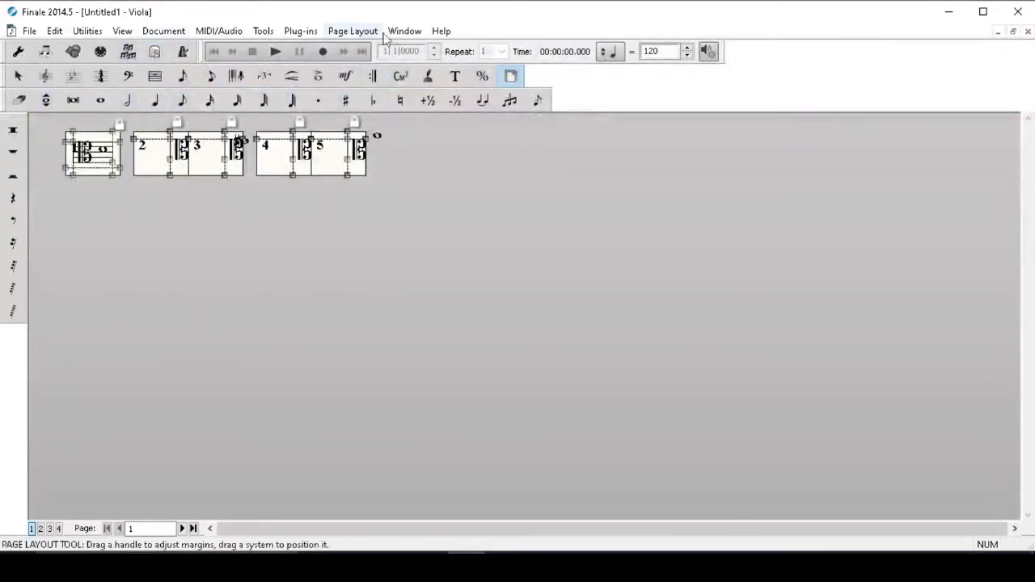
Reapply page margins of 0.13889 top and 0.10069 left, right and bottom to all pages of the other parts
{"action": "left_click", "coordinate": [353, 31]}
{"action": "mouse_move", "coordinate": [439, 233]}
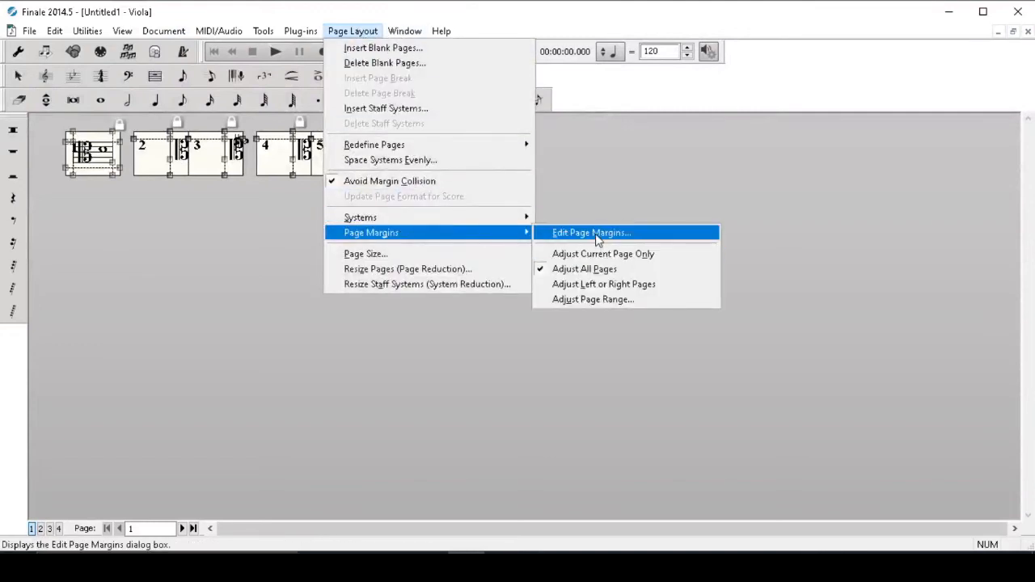
{"action": "left_click", "coordinate": [597, 236]}
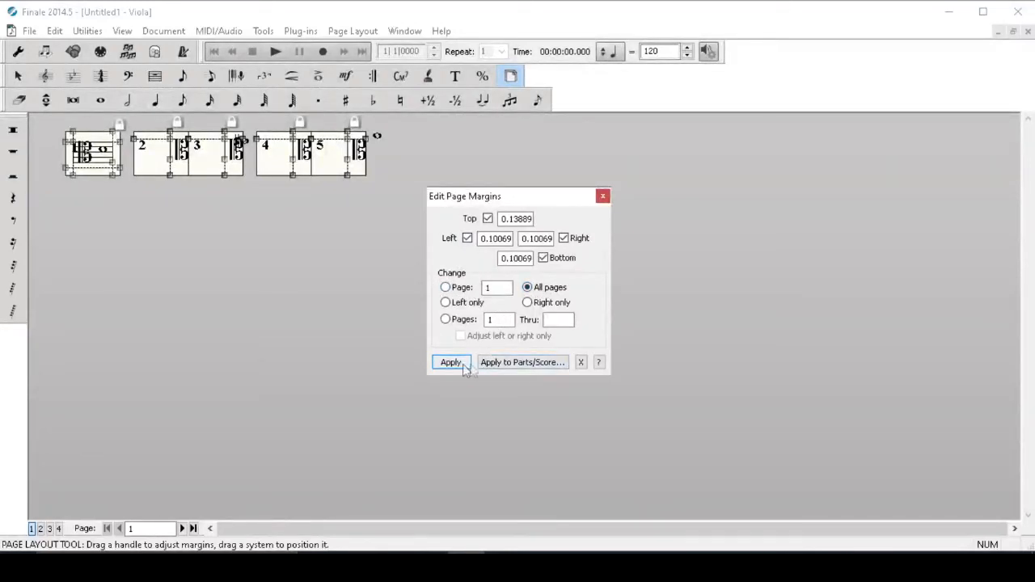
{"action": "left_click", "coordinate": [524, 363]}
{"action": "left_click", "coordinate": [480, 387]}
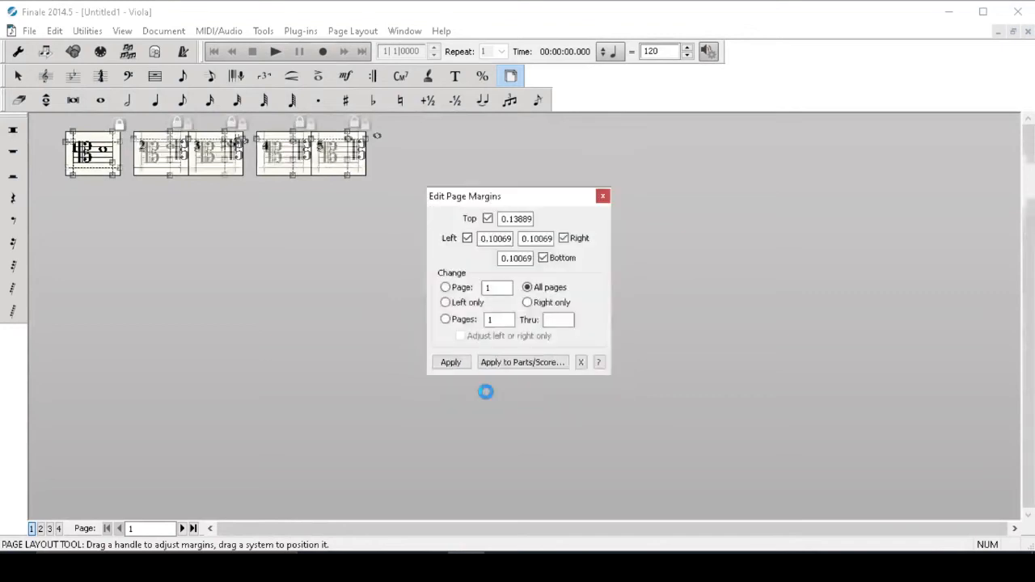
{"action": "left_click", "coordinate": [603, 197]}
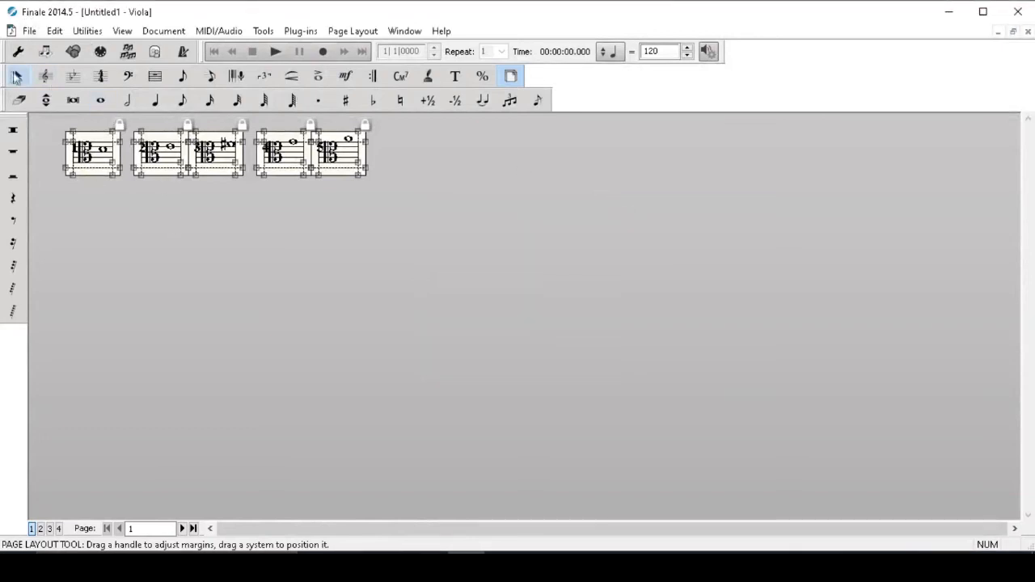
Activate the Selection tool and check the page layout of the Cello and Double Bass parts
{"action": "left_click", "coordinate": [16, 75]}
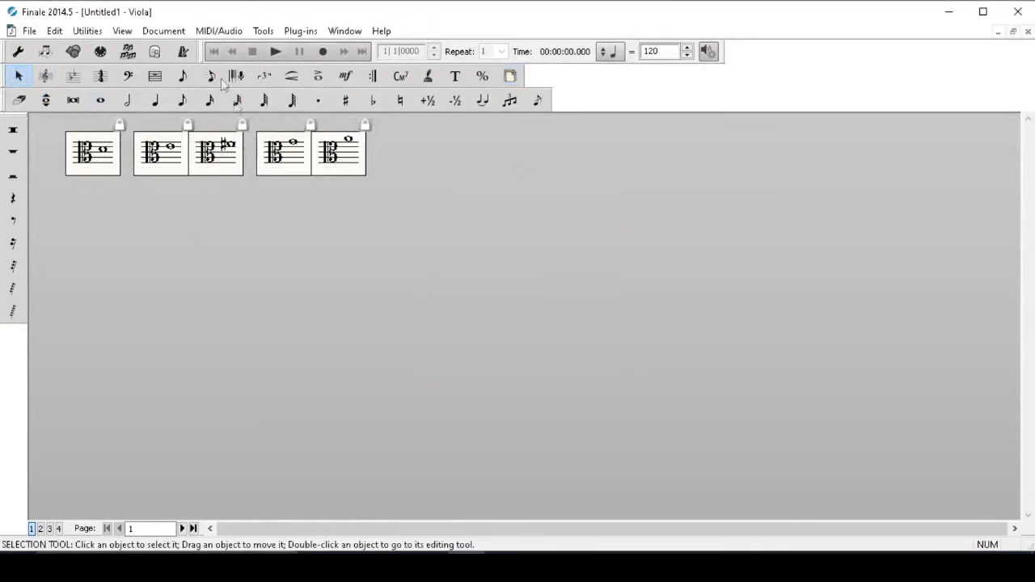
{"action": "left_click", "coordinate": [165, 32]}
{"action": "mouse_move", "coordinate": [214, 65]}
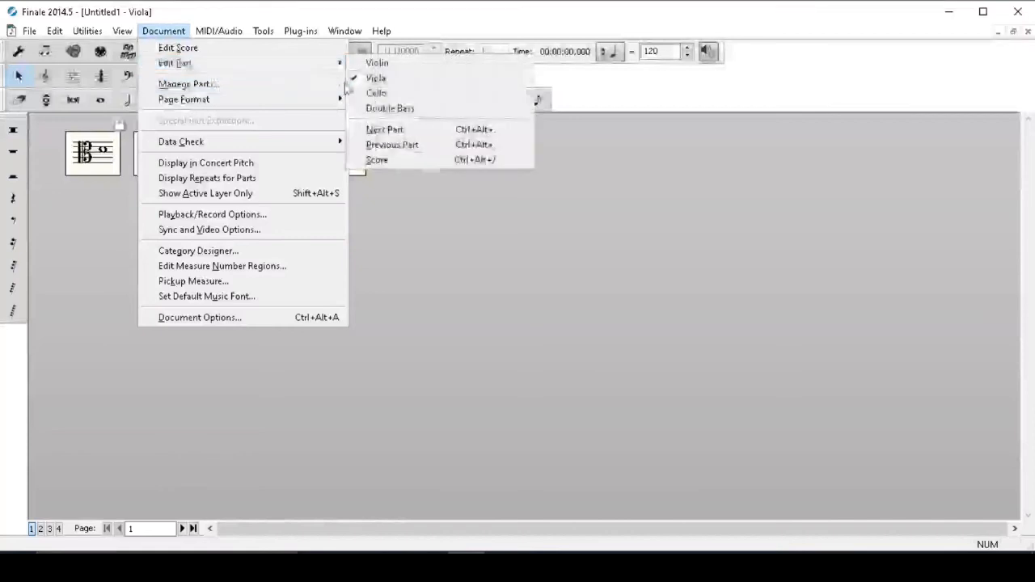
{"action": "left_click", "coordinate": [380, 93]}
{"action": "left_click", "coordinate": [165, 32]}
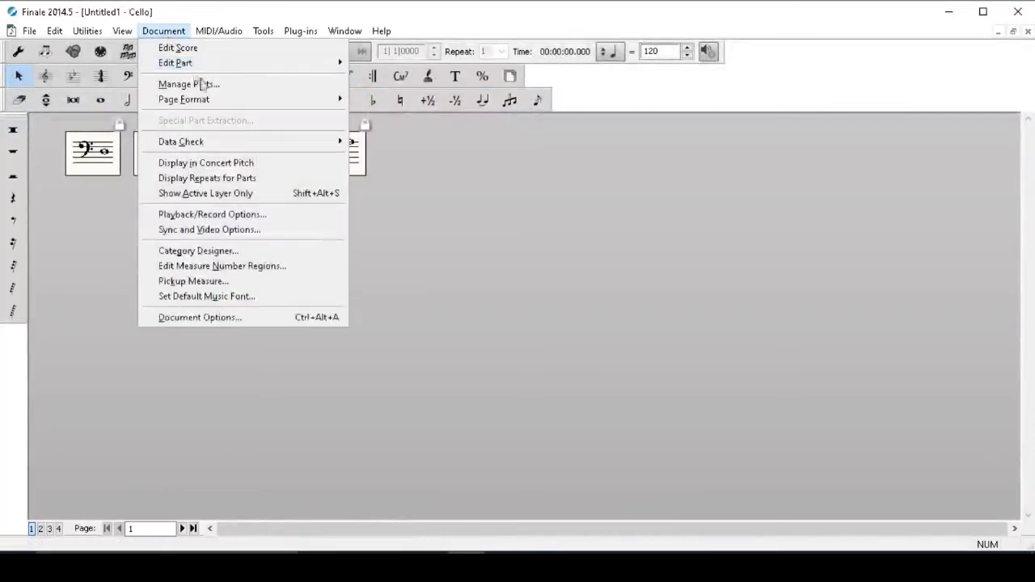
{"action": "mouse_move", "coordinate": [216, 65]}
{"action": "left_click", "coordinate": [390, 106]}
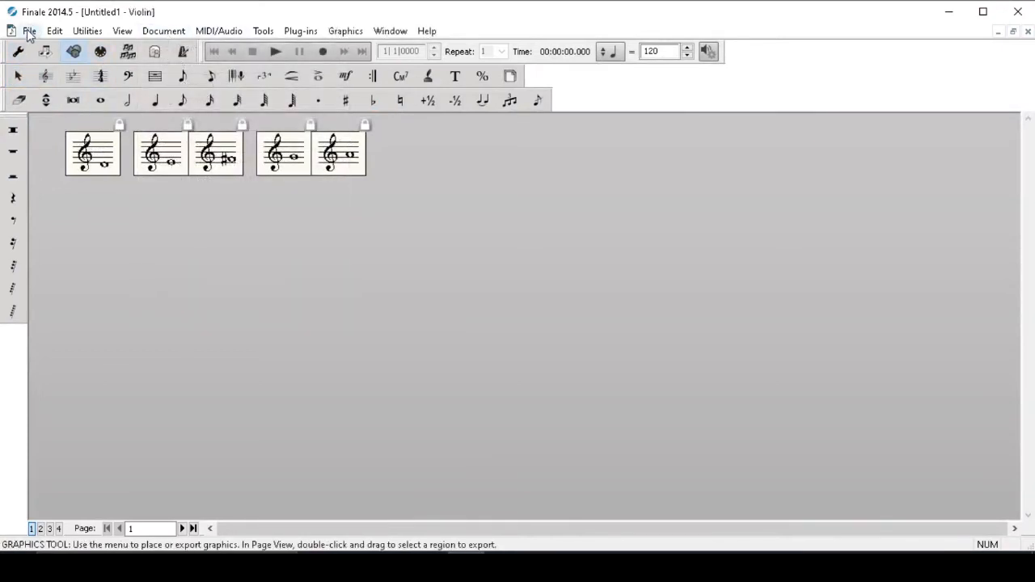
Save the score as a Finale Notation File named D String Notes in the Publishing Projects folder
{"action": "left_click", "coordinate": [29, 33]}
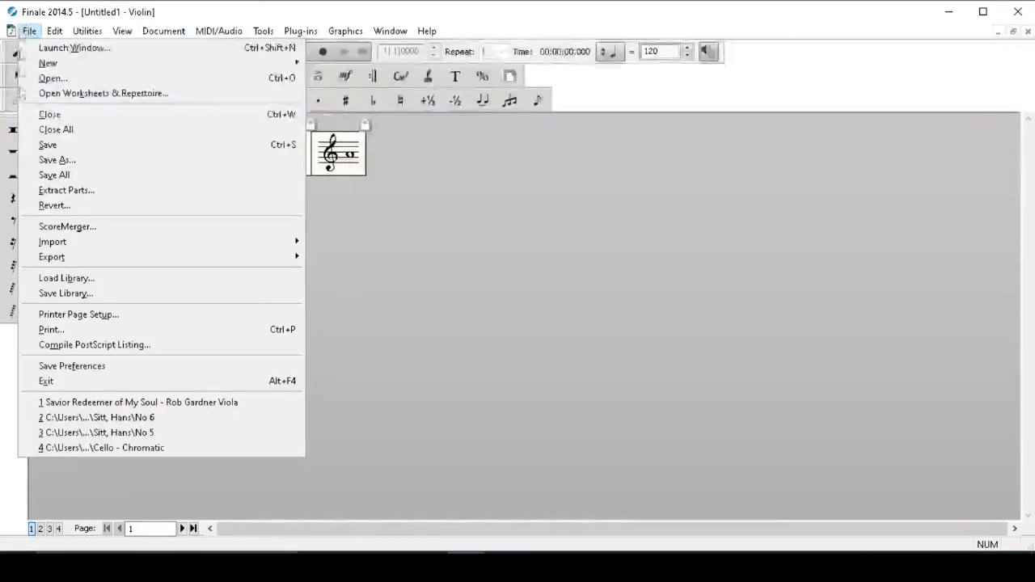
{"action": "left_click", "coordinate": [107, 159]}
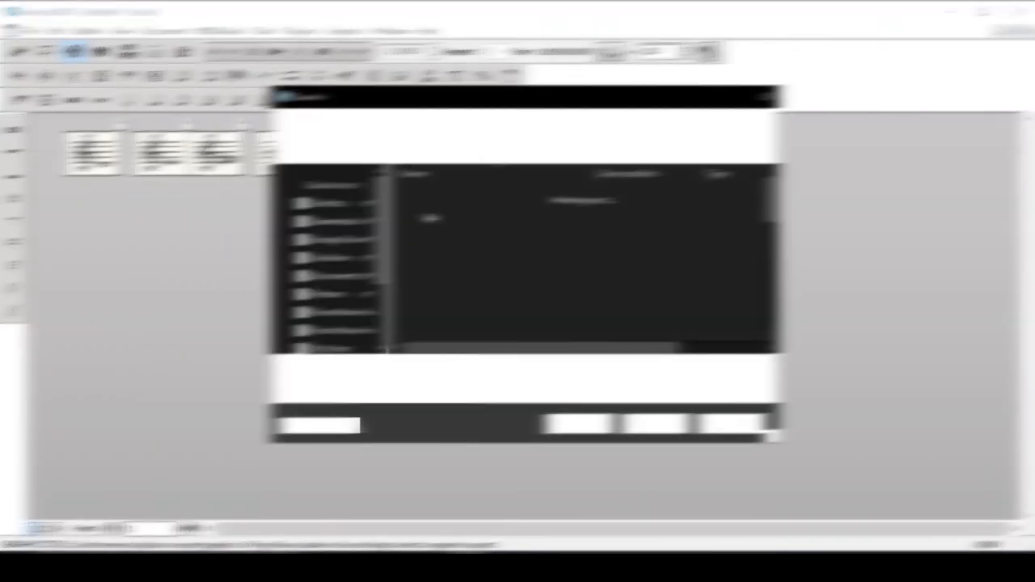
{"action": "scroll", "coordinate": [525, 259], "scroll_direction": "down", "scroll_amount": 5}
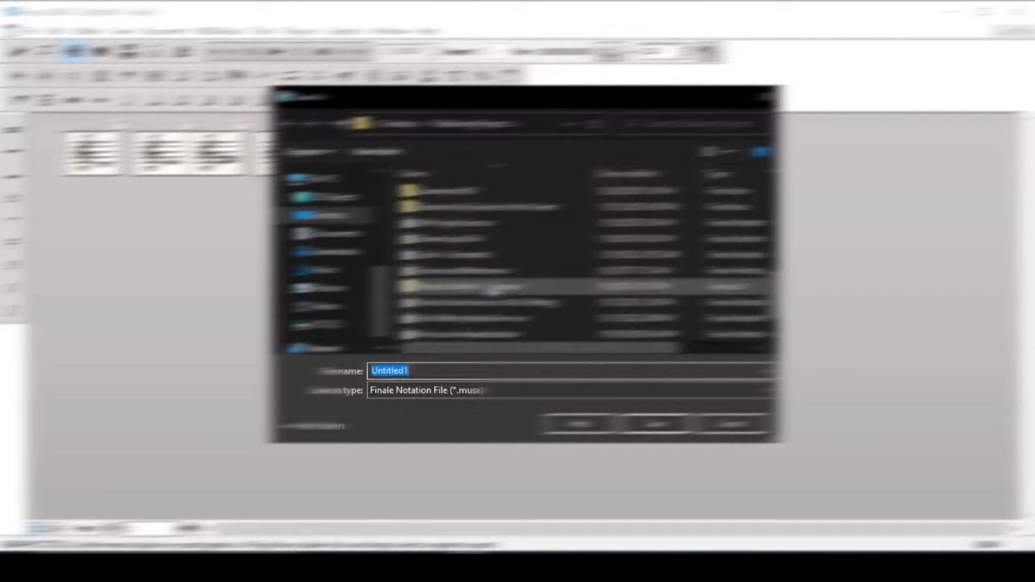
{"action": "type", "text": "D String Notes"}
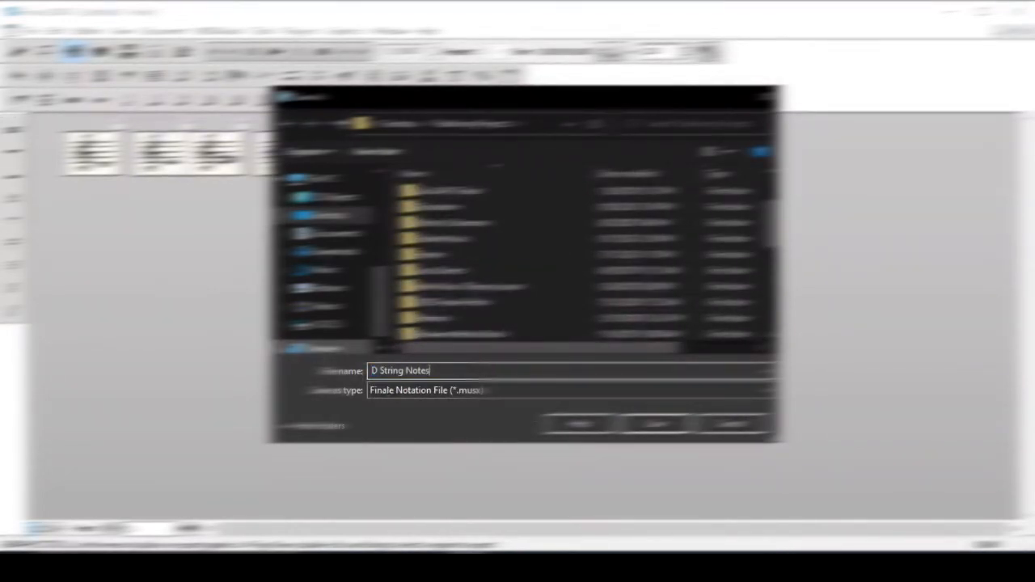
{"action": "key", "text": "Return"}
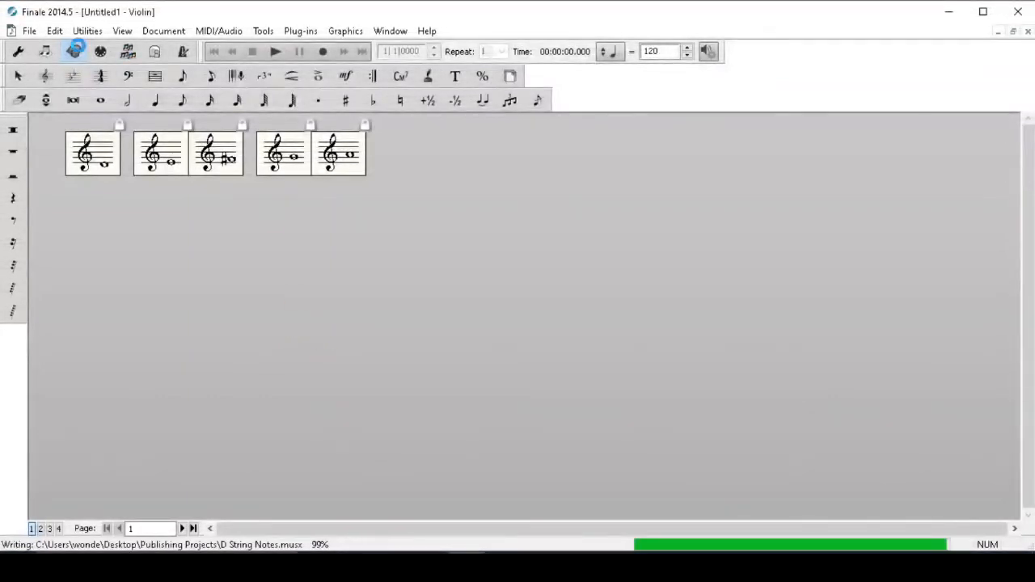
Export all Violin pages as PNG images at resolution 600, with file names generated from "Violin - D String Notes#.png"
{"action": "left_click", "coordinate": [345, 31]}
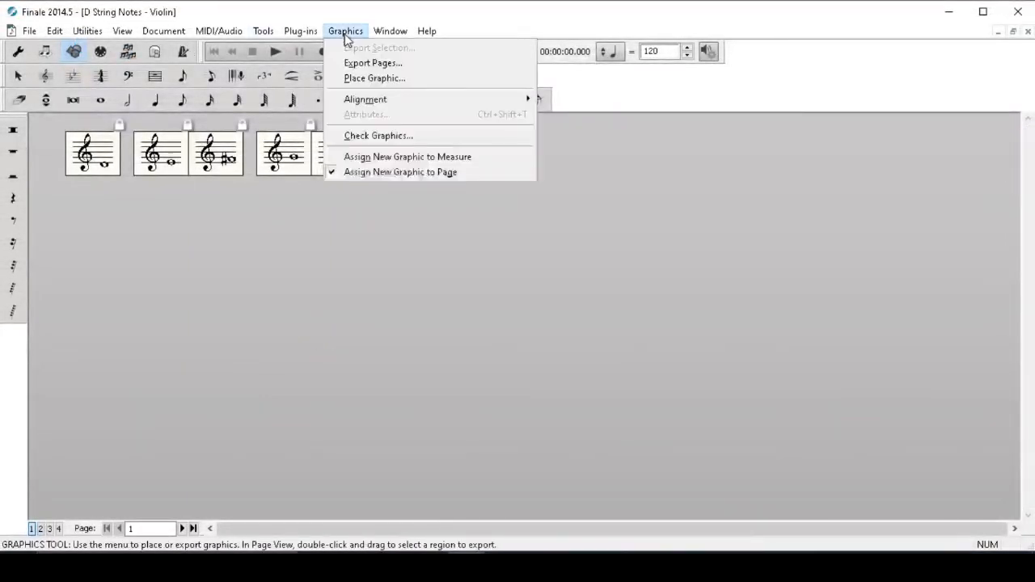
{"action": "left_click", "coordinate": [405, 71]}
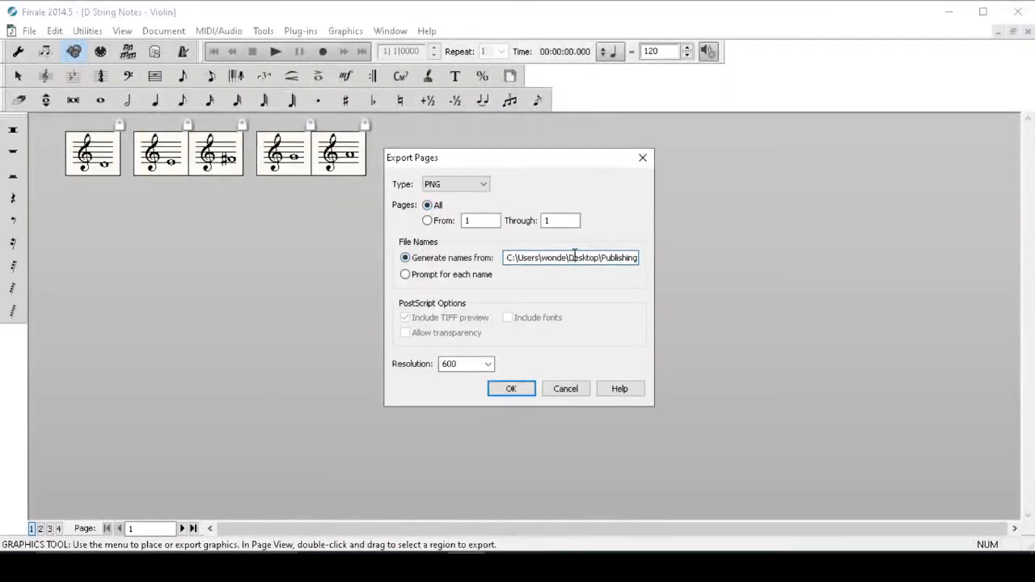
{"action": "key", "text": "End"}
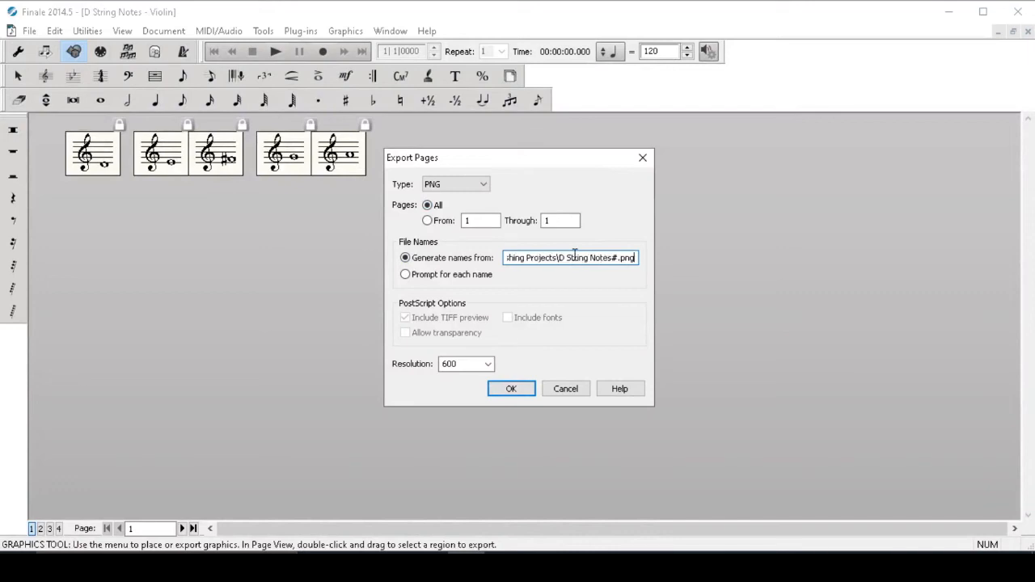
{"action": "key", "text": "Left"}
{"action": "type", "text": "Violin\\ -"}
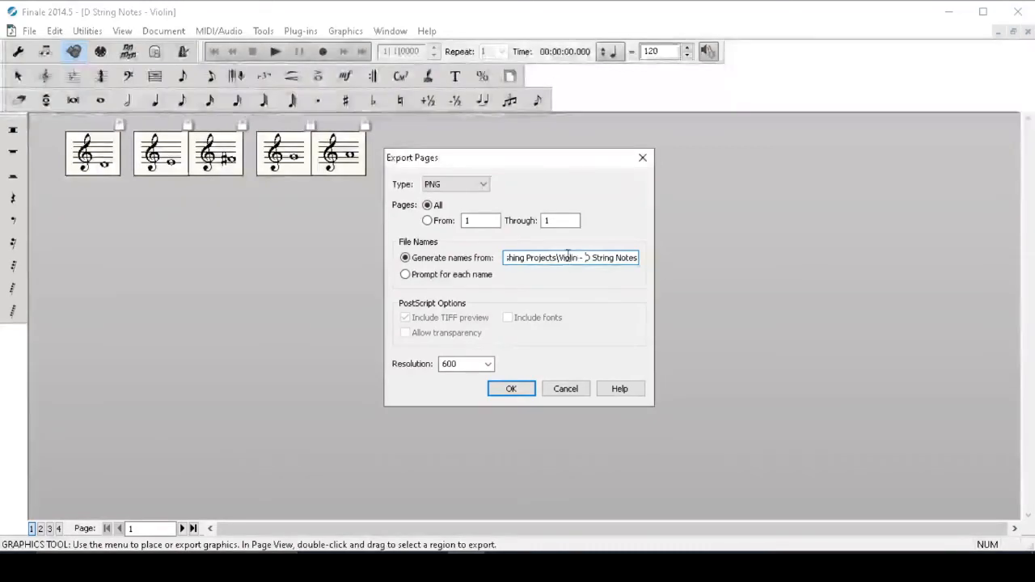
{"action": "key", "text": "End"}
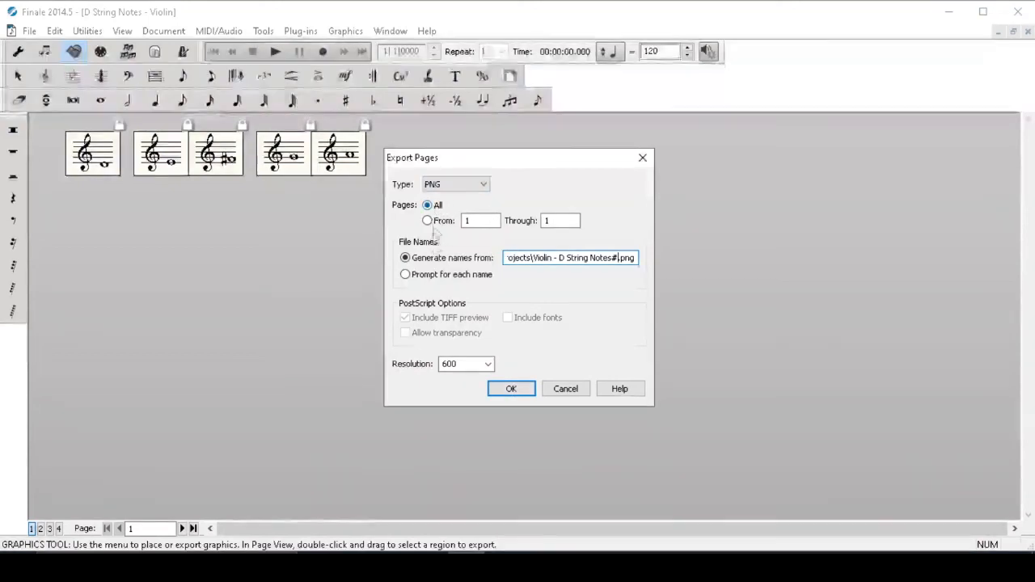
{"action": "left_click", "coordinate": [512, 388]}
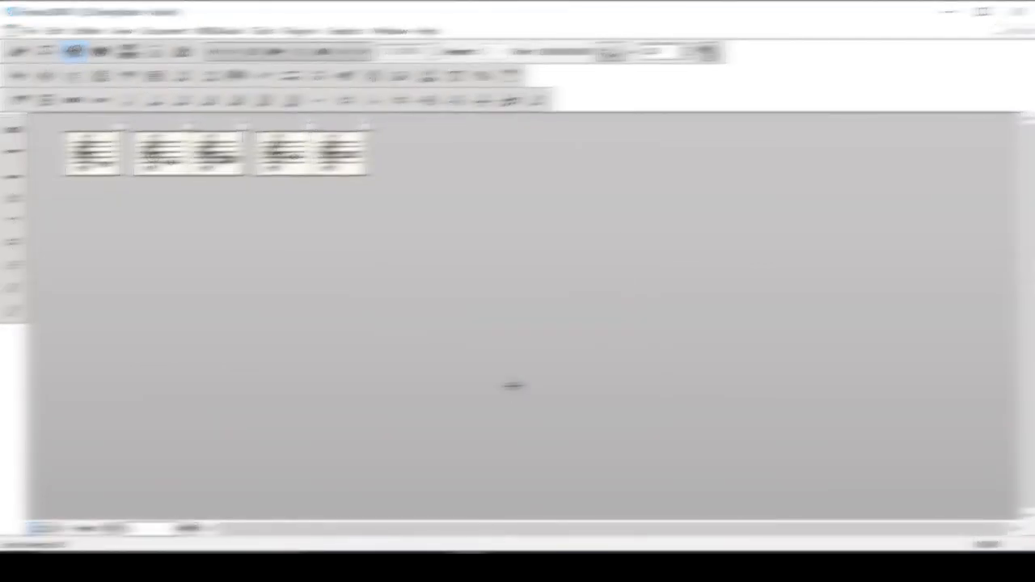
Switch to File Explorer and check the exported Violin - D String Notes images in the Publishing Projects folder
{"action": "left_click", "coordinate": [318, 567]}
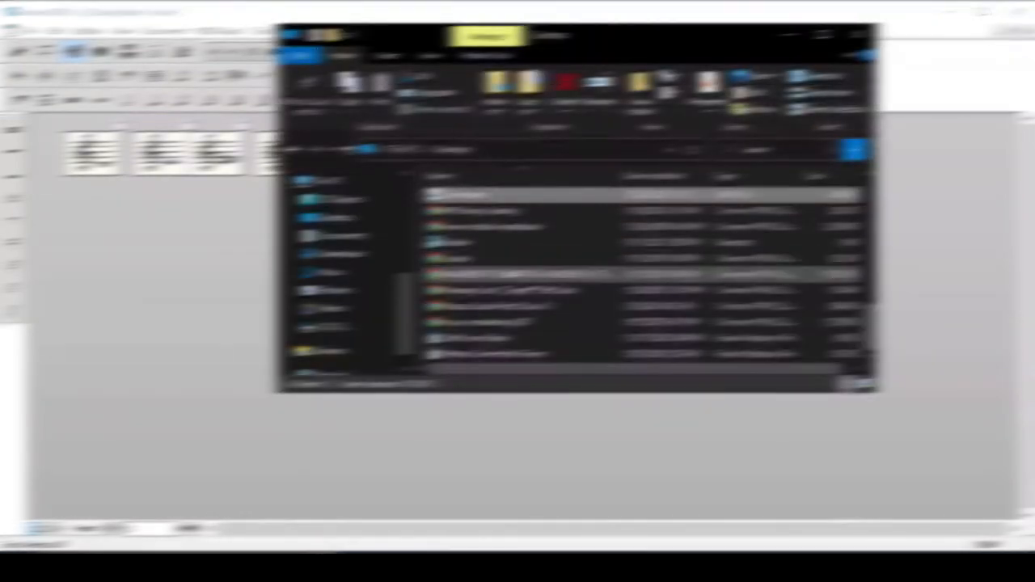
{"action": "scroll", "coordinate": [518, 275], "scroll_direction": "up", "scroll_amount": 10}
{"action": "left_click", "coordinate": [352, 220]}
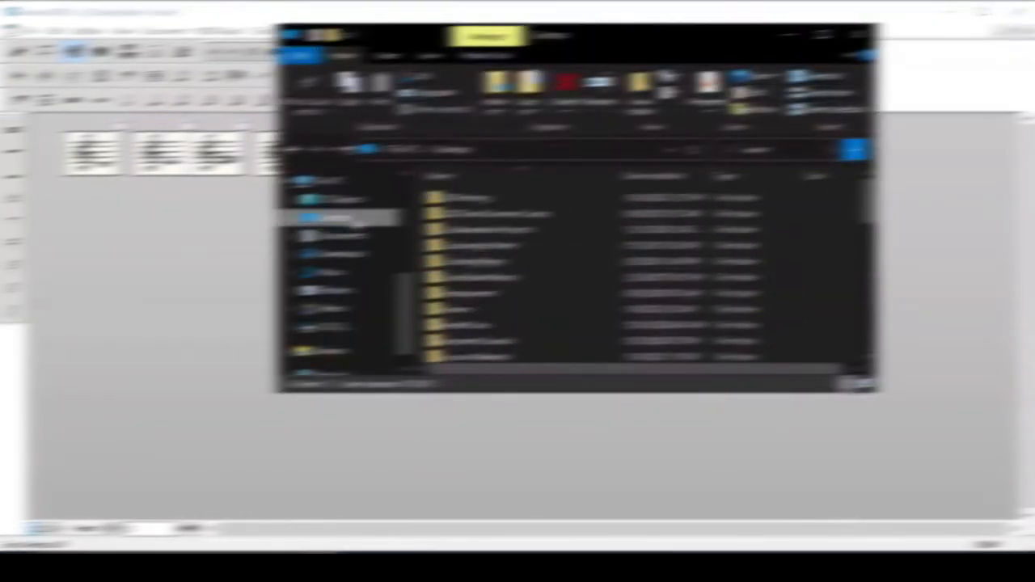
{"action": "scroll", "coordinate": [526, 284], "scroll_direction": "down", "scroll_amount": 2}
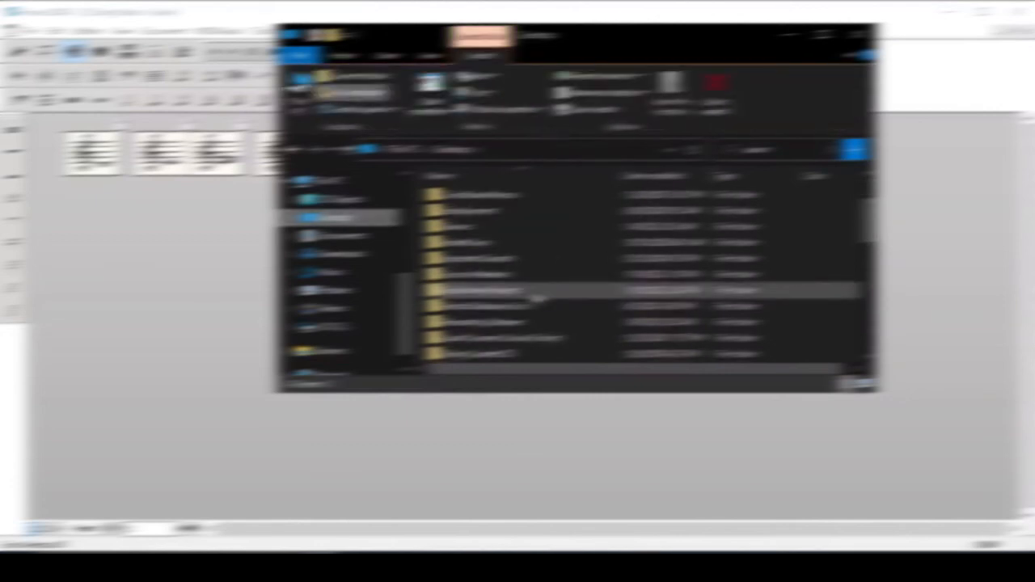
{"action": "double_click", "coordinate": [534, 293]}
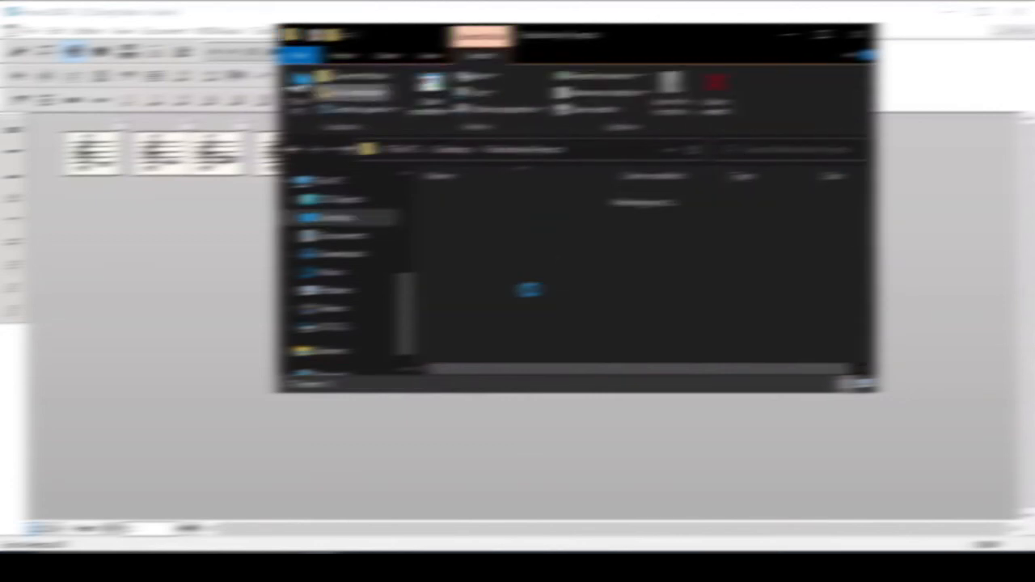
{"action": "scroll", "coordinate": [501, 311], "scroll_direction": "down", "scroll_amount": 3}
{"action": "scroll", "coordinate": [502, 312], "scroll_direction": "up", "scroll_amount": 3}
{"action": "scroll", "coordinate": [498, 310], "scroll_direction": "down", "scroll_amount": 3}
{"action": "scroll", "coordinate": [498, 311], "scroll_direction": "down", "scroll_amount": 3}
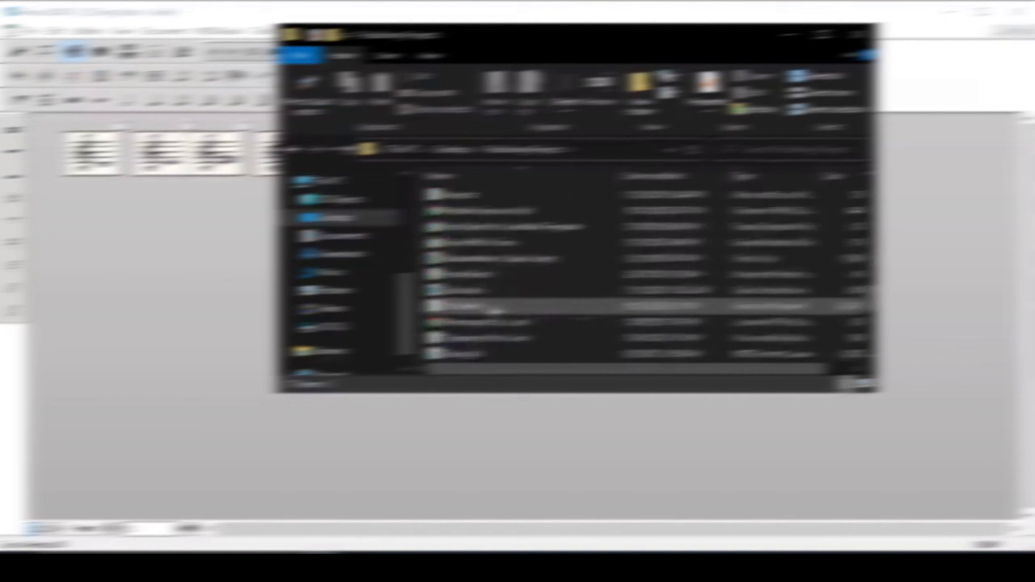
{"action": "scroll", "coordinate": [497, 311], "scroll_direction": "down", "scroll_amount": 5}
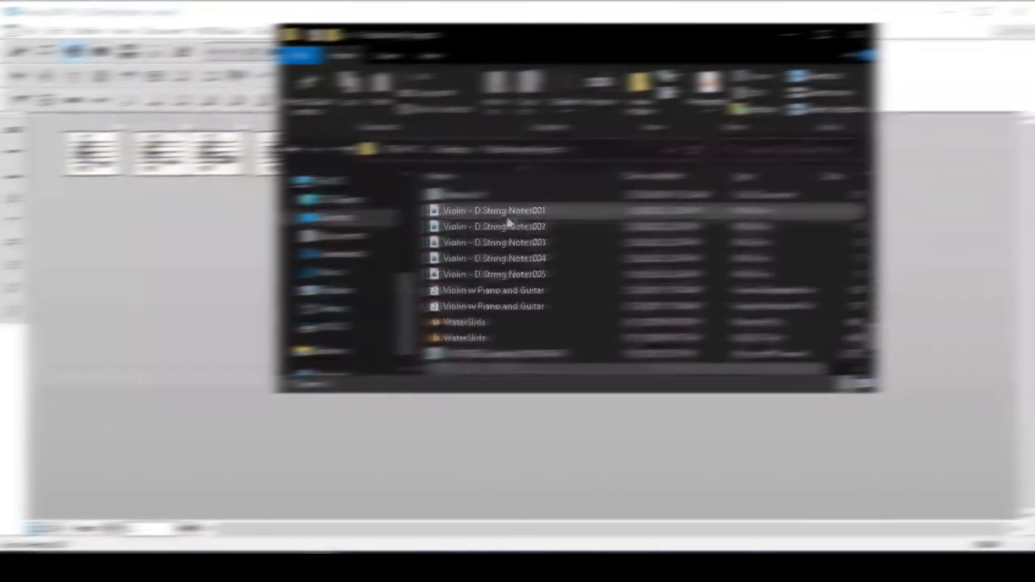
{"action": "left_click", "coordinate": [507, 259]}
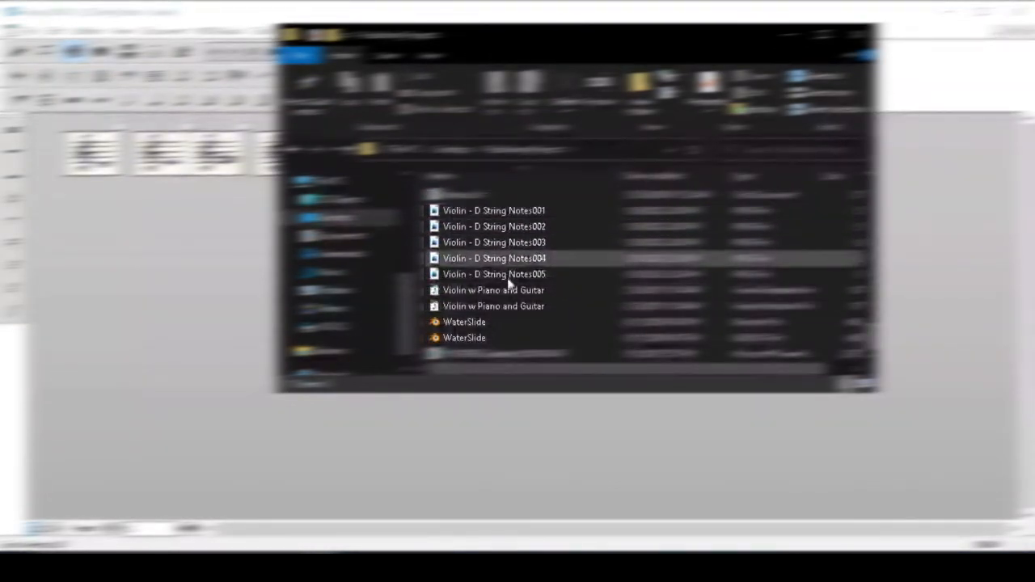
{"action": "left_click", "coordinate": [491, 210]}
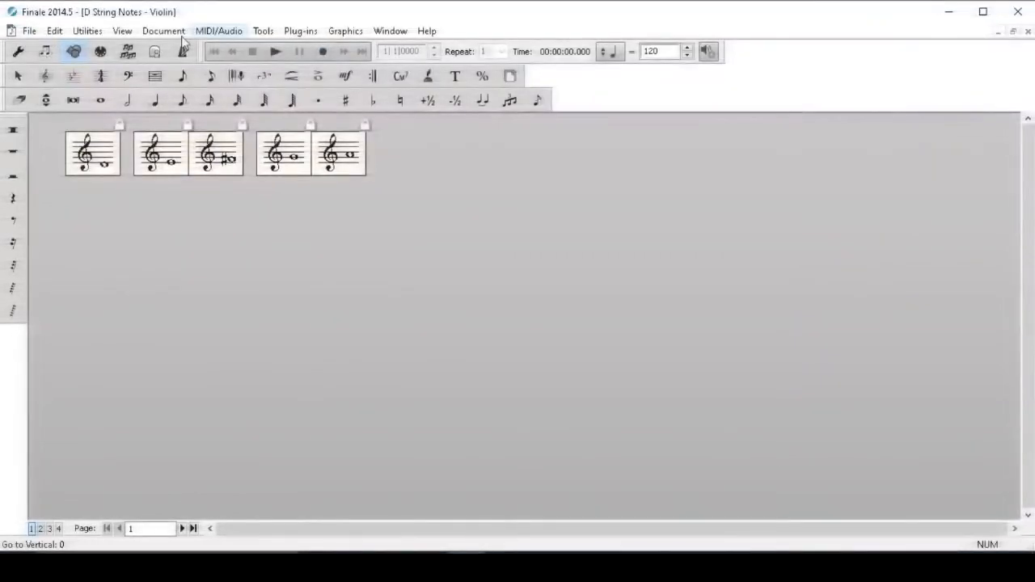
Return to Finale and switch to the Viola part
{"action": "left_click", "coordinate": [163, 31]}
{"action": "mouse_move", "coordinate": [178, 64]}
{"action": "left_click", "coordinate": [419, 79]}
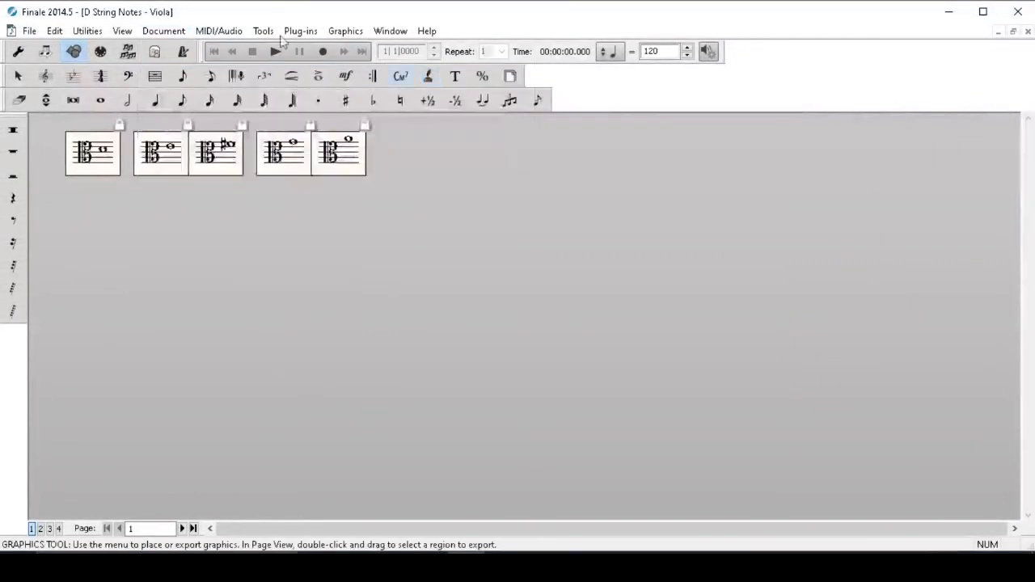